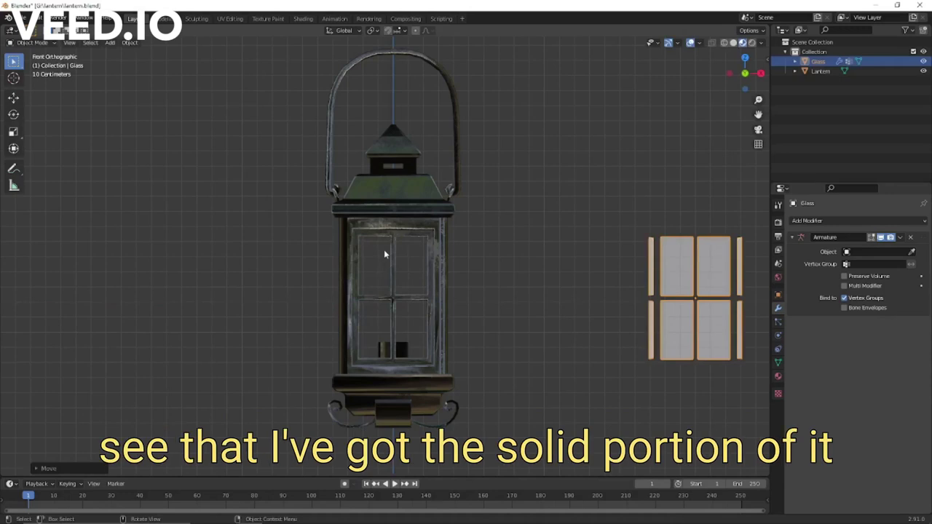
left_click(386, 218)
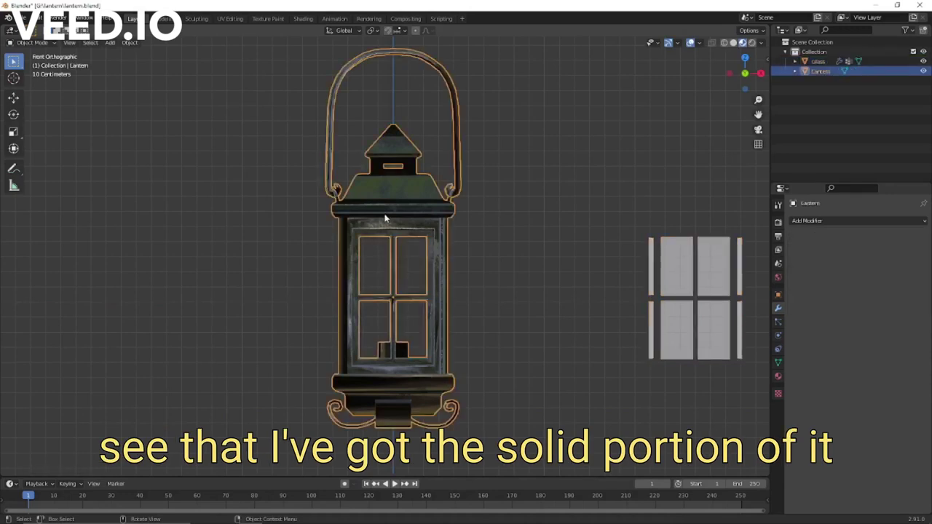
left_click(679, 280)
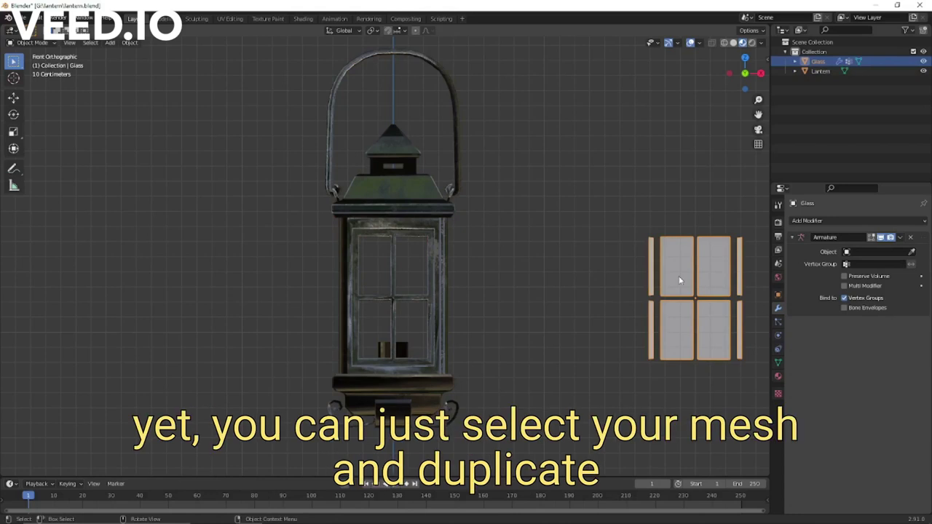
left_click(418, 202)
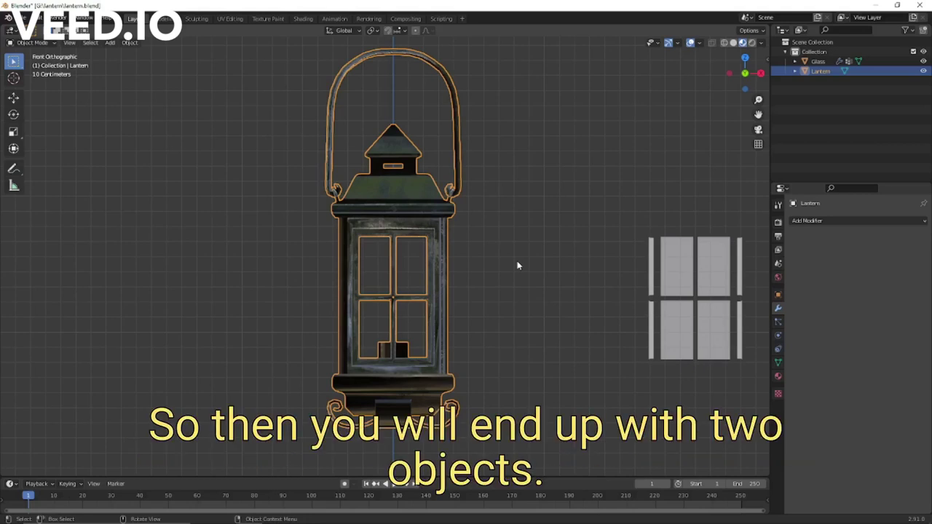
left_click(406, 208)
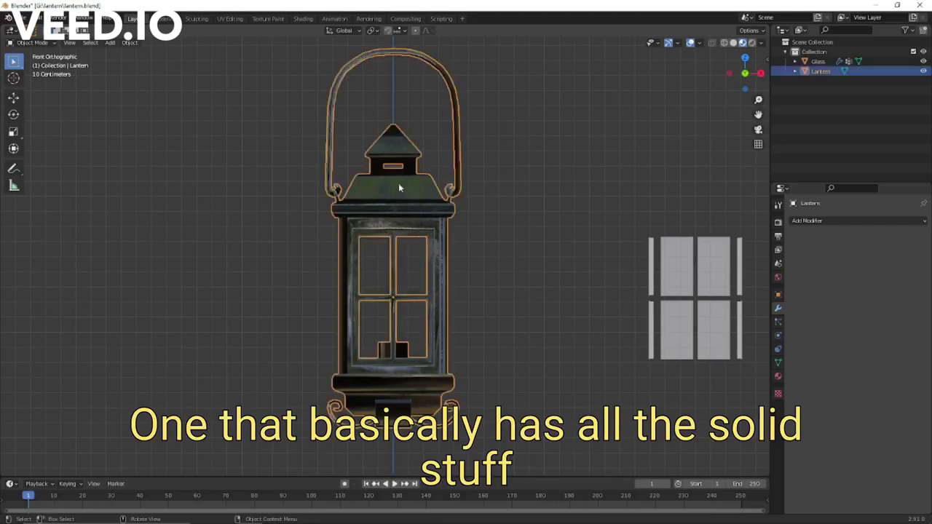
Step: Move the Glass mesh along the X axis back into the lantern's window frames
left_click(671, 285)
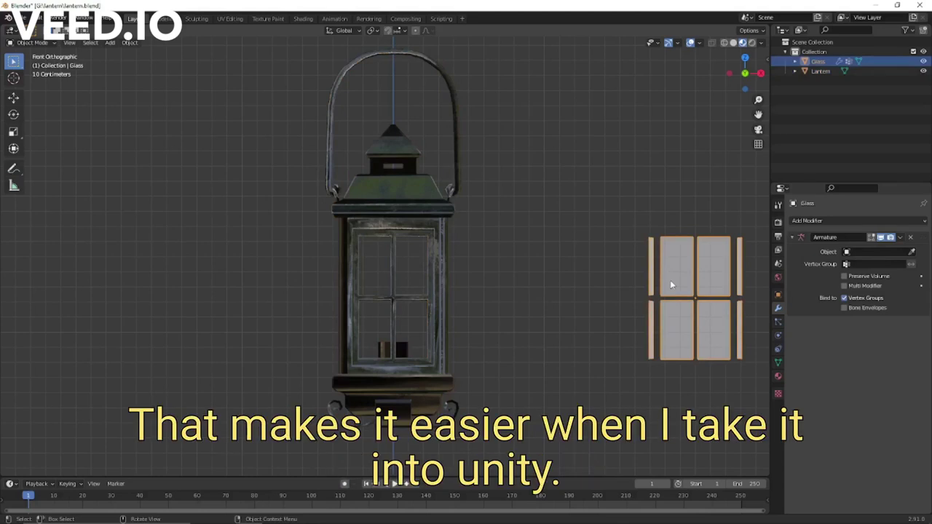
key("g")
key("x")
right_click(671, 281)
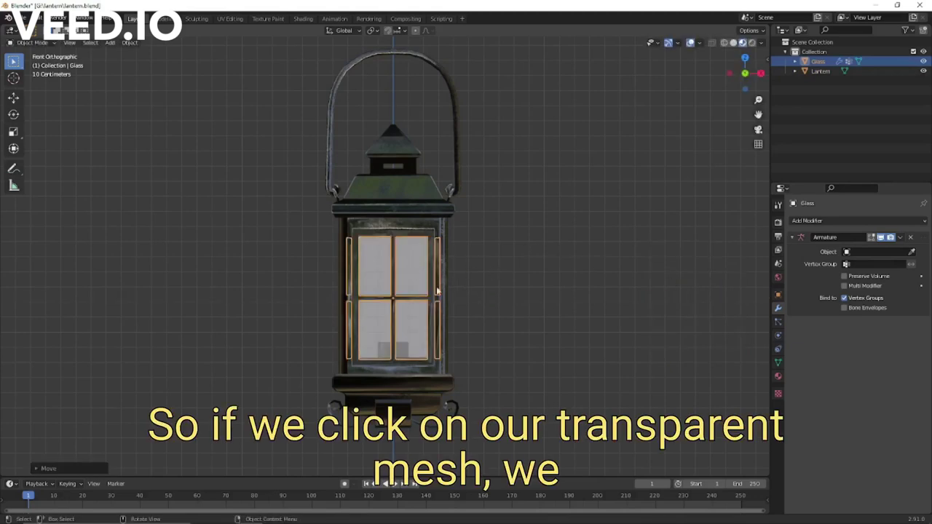
Step: Examine the glass material's alpha texture and its blend mode setting
left_click(778, 376)
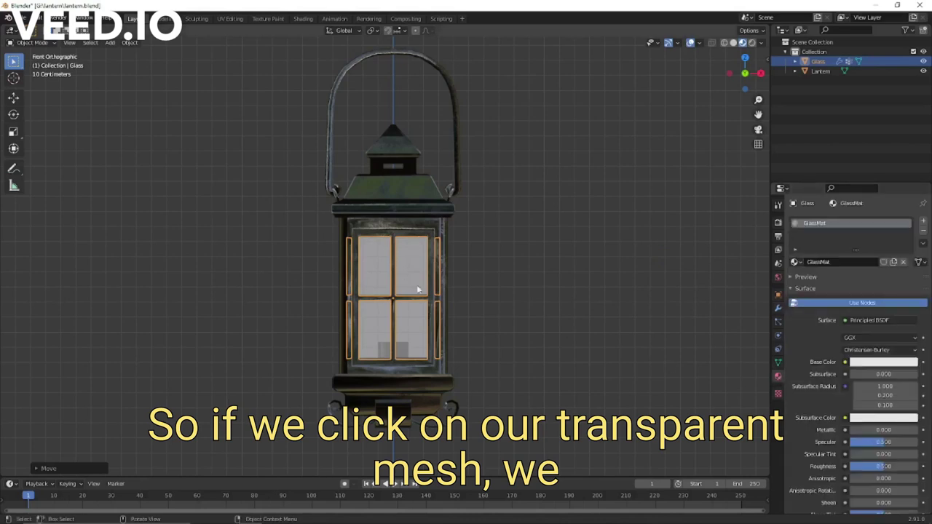
scroll(928, 341, "down", 5)
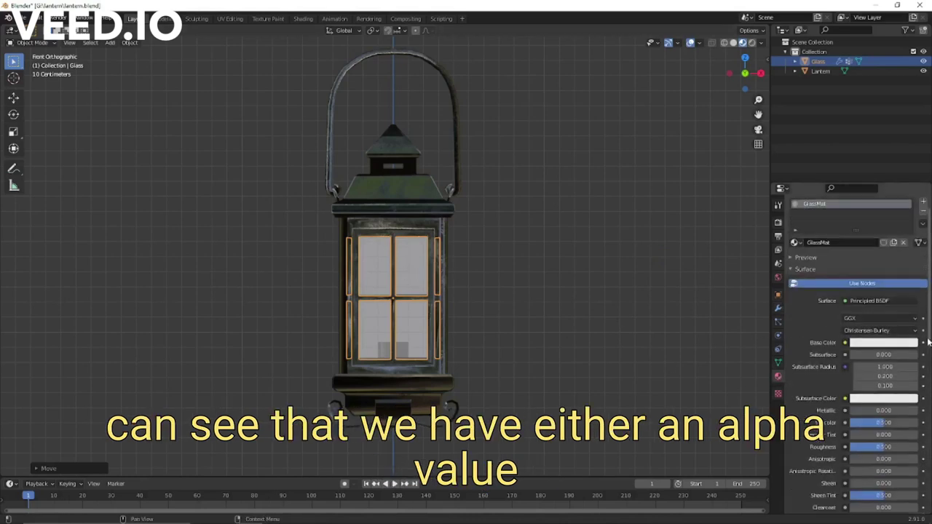
scroll(928, 341, "down", 2)
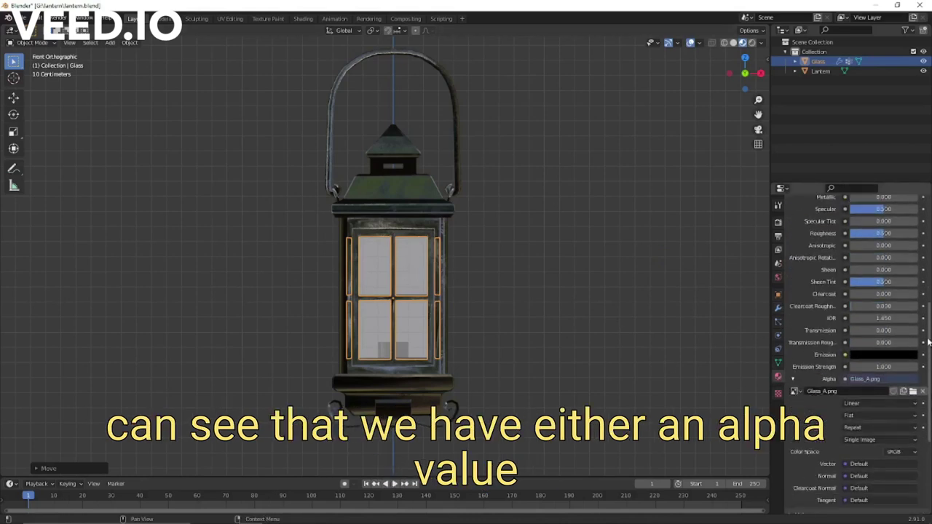
scroll(928, 341, "down", 2)
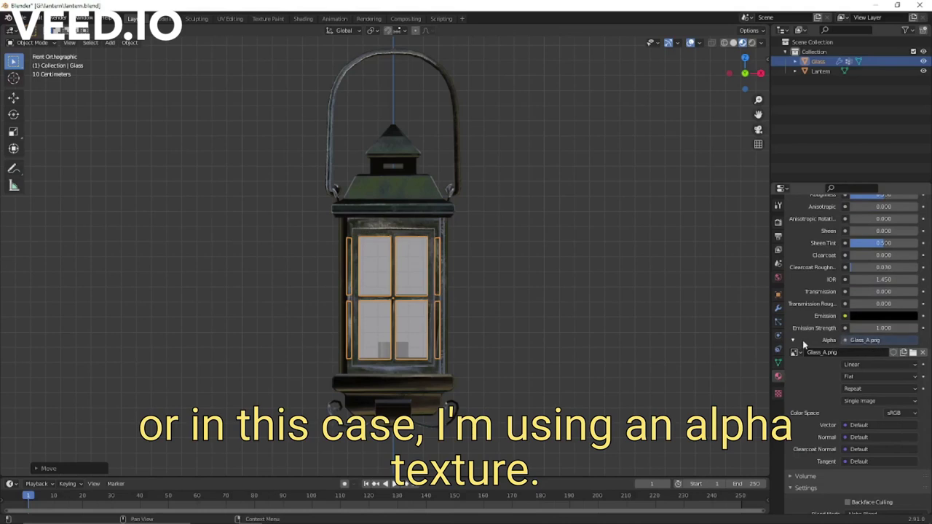
scroll(872, 343, "down", 1)
scroll(871, 339, "down", 3)
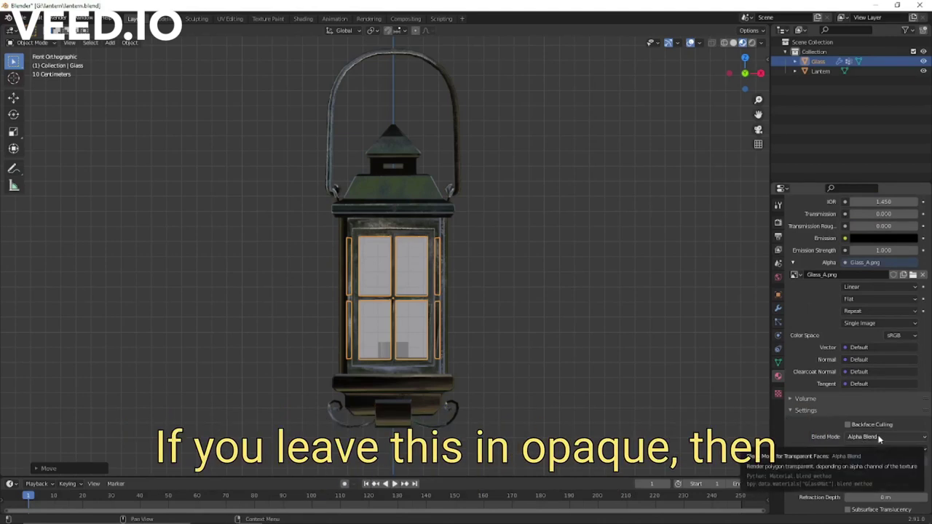
Step: Try the Opaque blend mode on the glass material and return it to Alpha Blend
left_click(879, 437)
left_click(871, 449)
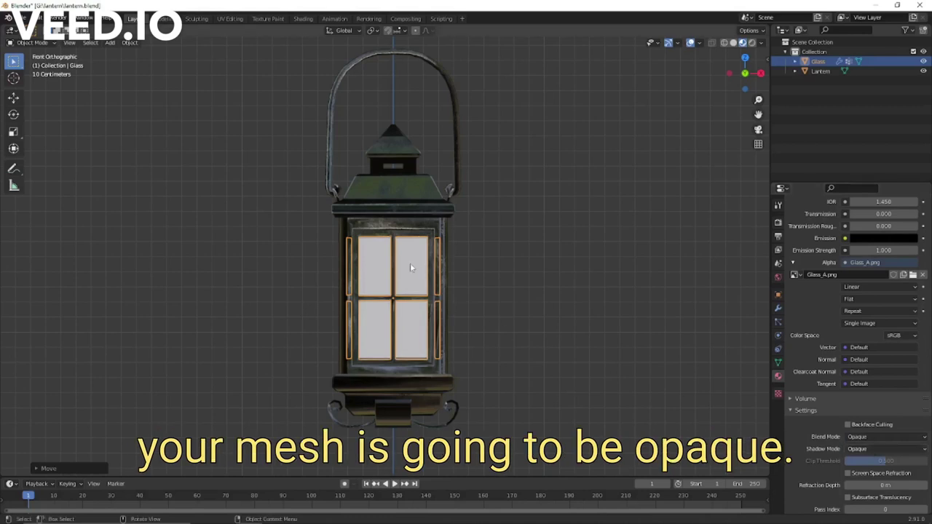
left_click(878, 438)
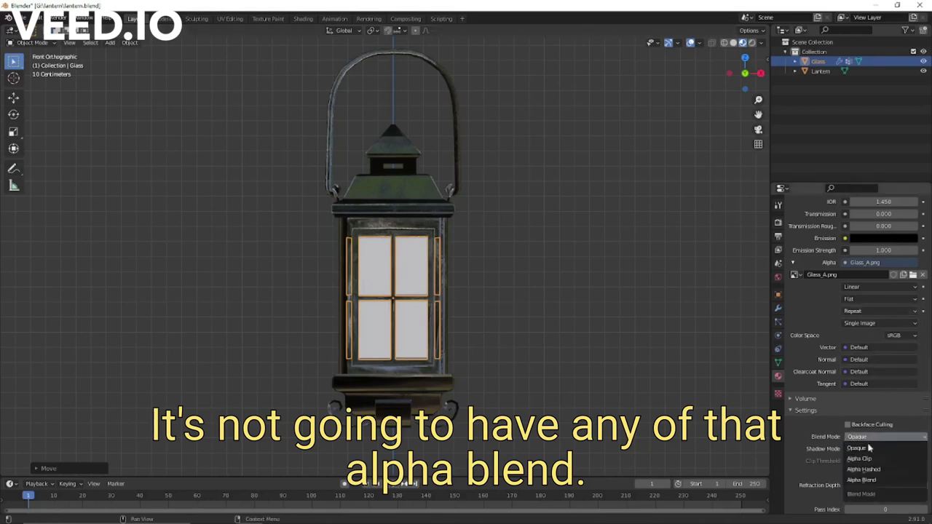
left_click(866, 482)
left_click(606, 323)
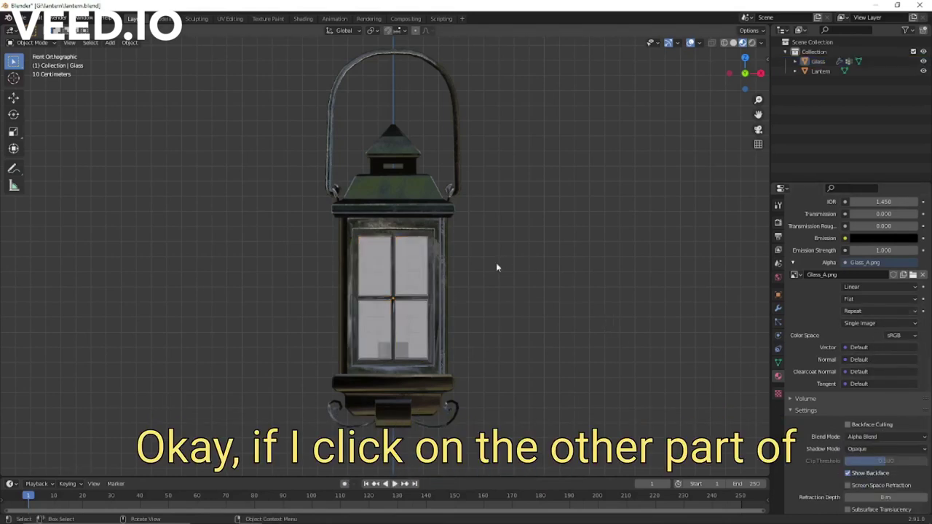
Step: Examine the lantern body's material, checking its metallic, roughness, alpha and normal settings
left_click(431, 228)
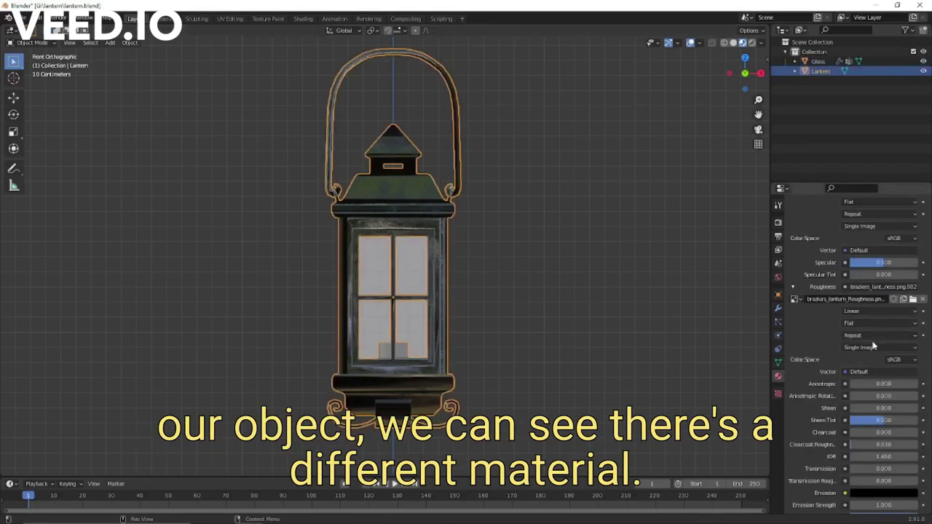
scroll(870, 336, "up", 8)
scroll(870, 339, "up", 1)
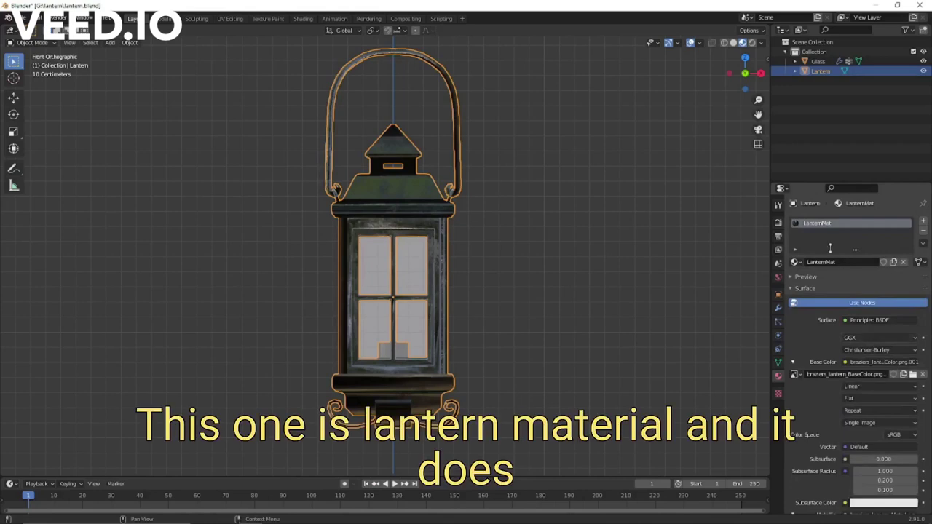
scroll(852, 299, "down", 17)
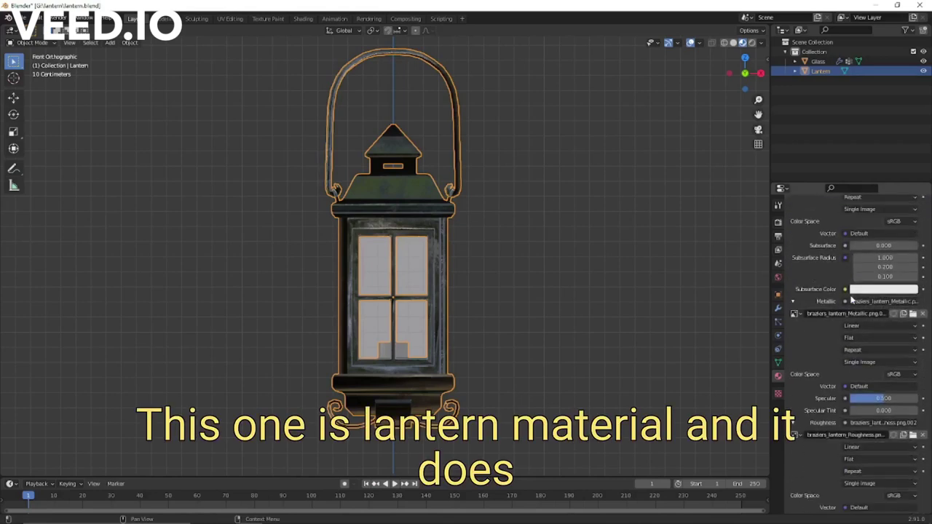
scroll(852, 299, "down", 4)
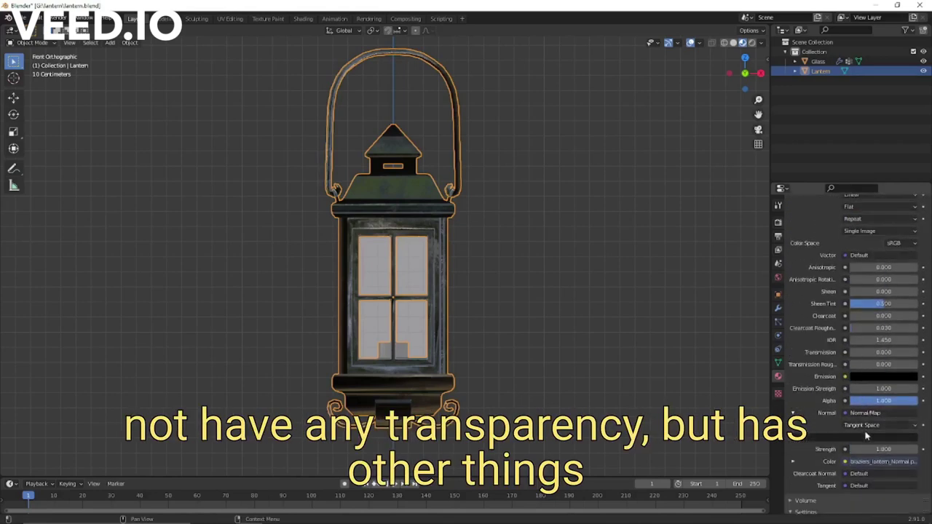
scroll(859, 376, "up", 5)
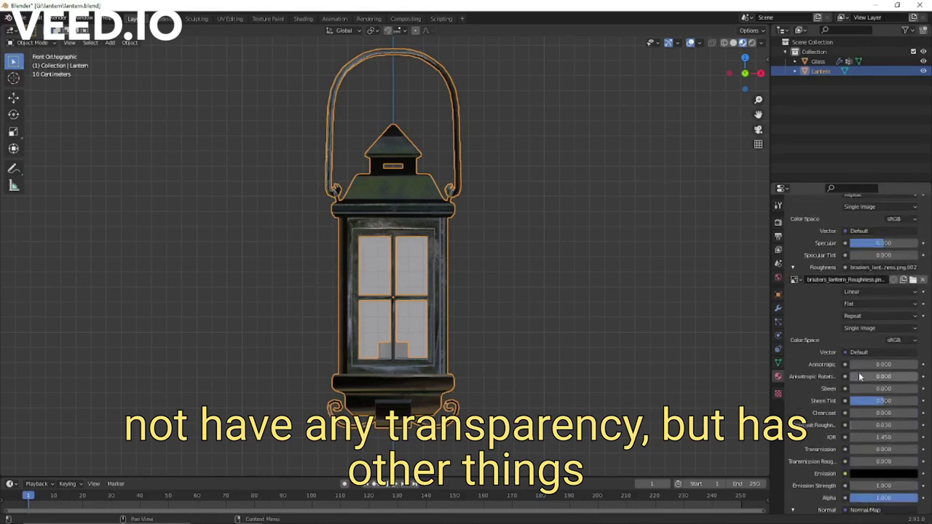
scroll(859, 377, "up", 6)
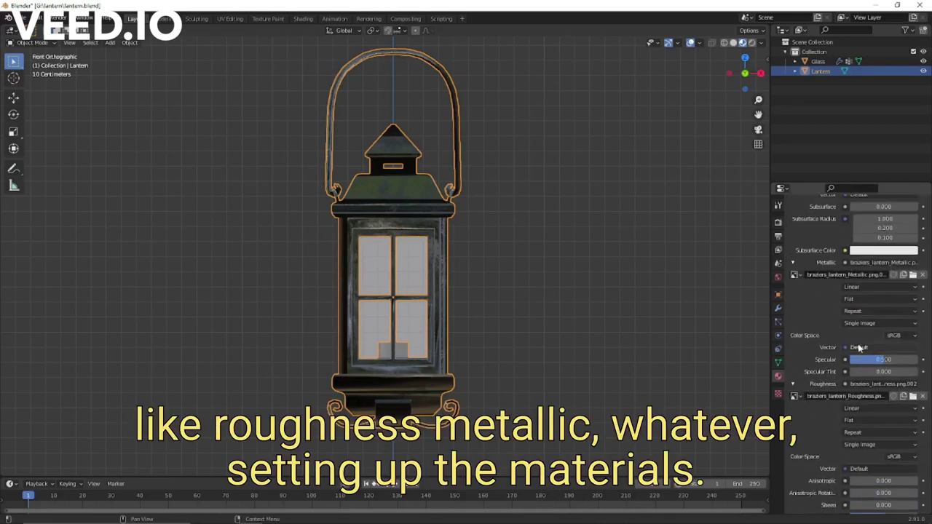
scroll(860, 347, "up", 2)
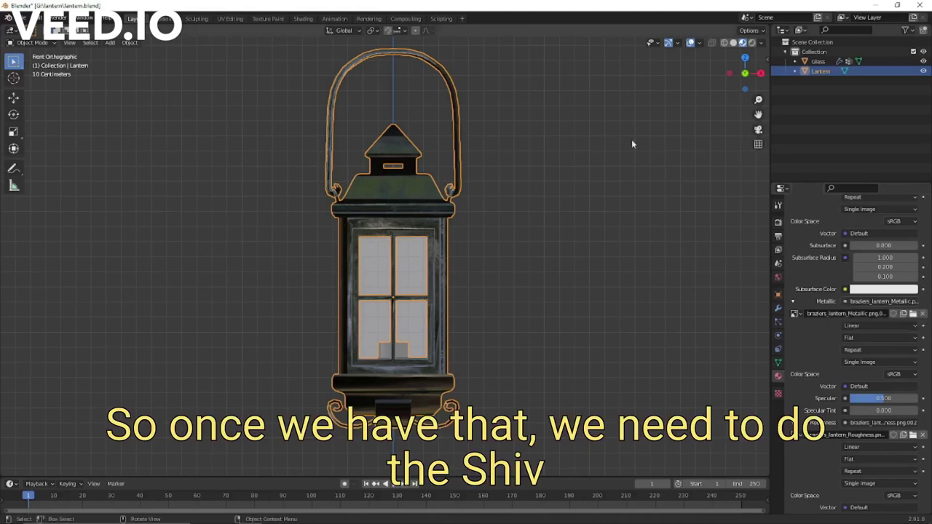
left_click(555, 195)
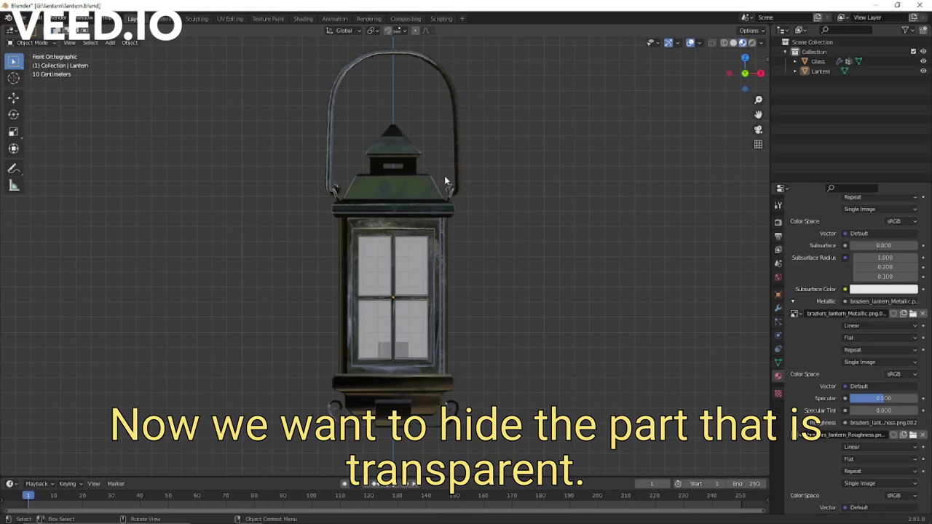
left_click(410, 196)
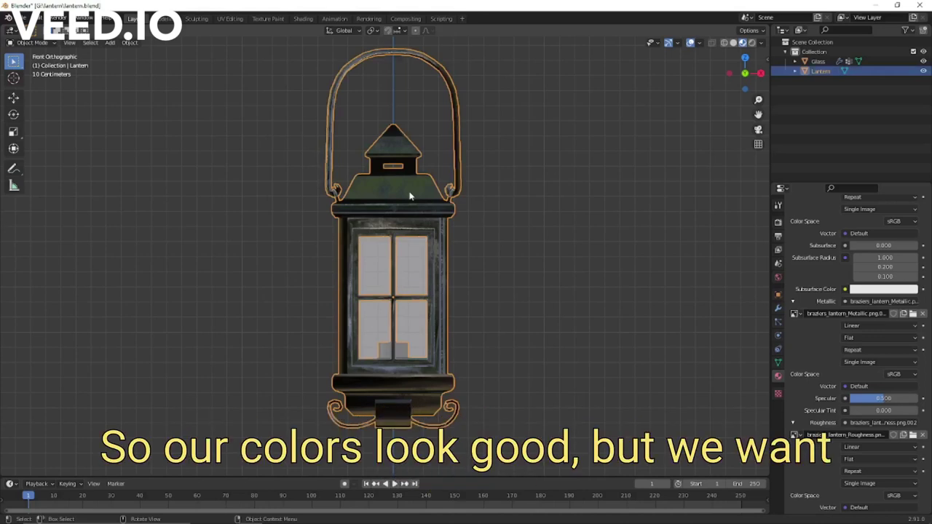
left_click(407, 260)
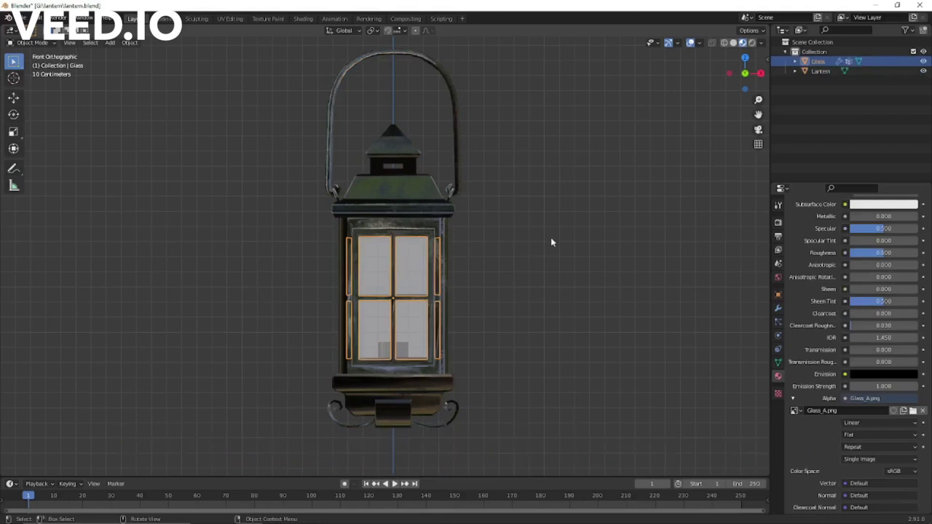
left_click(244, 112)
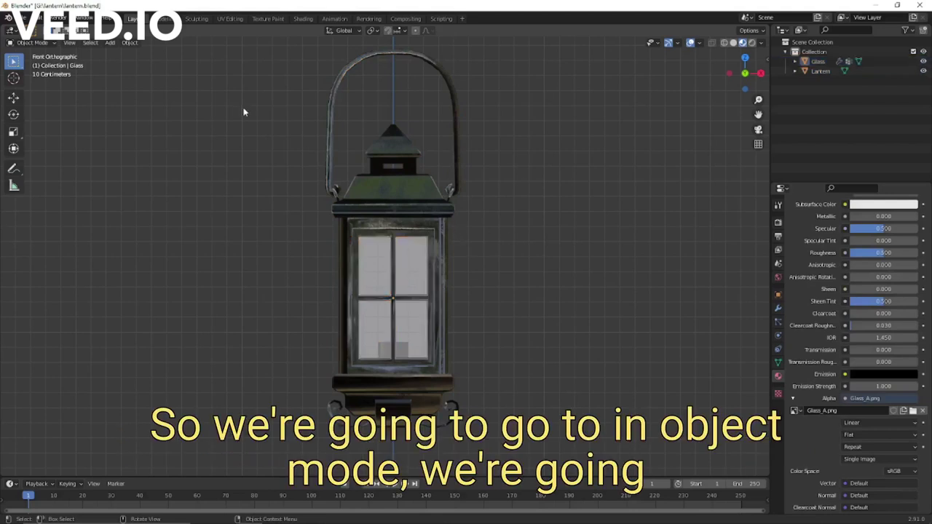
Step: Add an armature to the scene and rename it Hidden
left_click(111, 44)
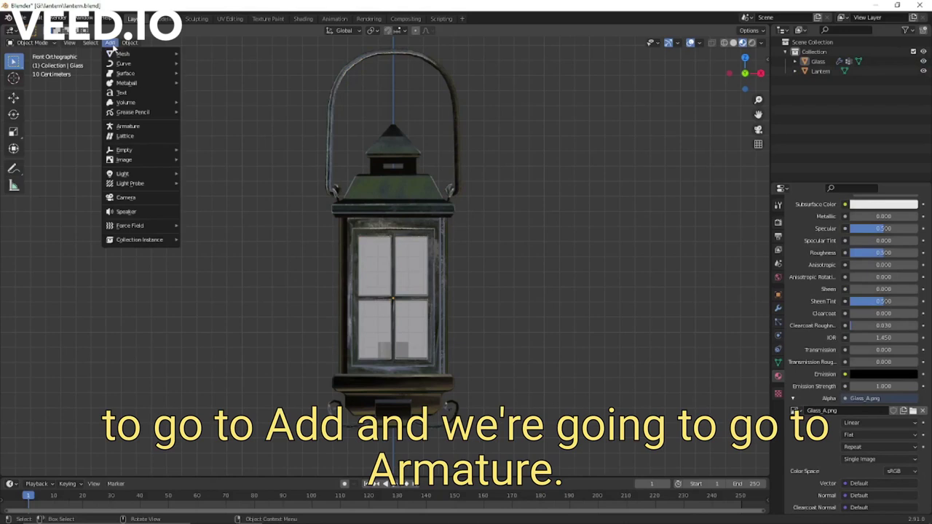
left_click(125, 127)
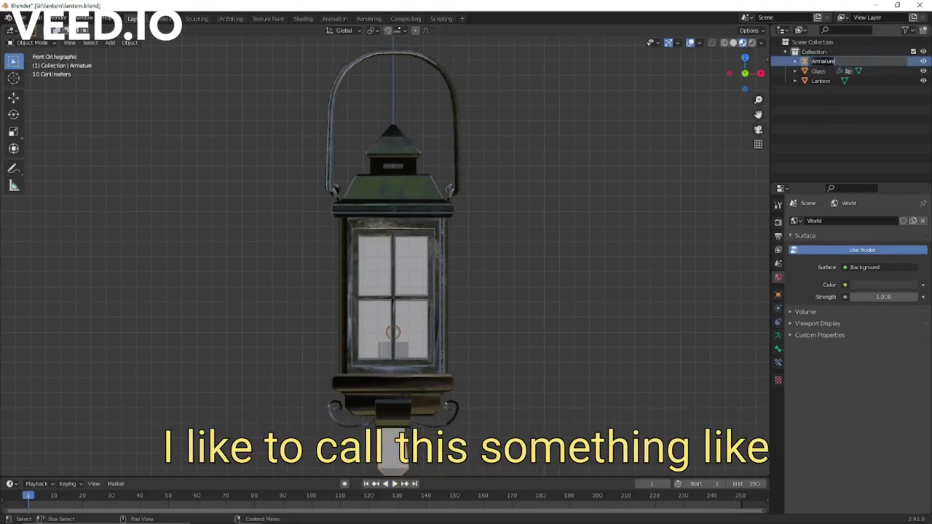
type("Hidden")
key("Return")
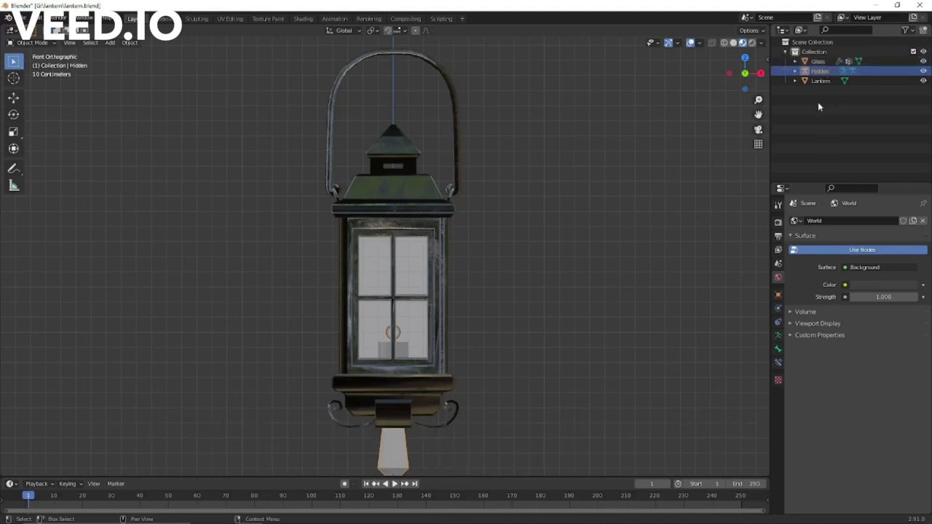
Step: Parent the Glass mesh to the Hidden armature using Armature Deform with Automatic Weights
left_click(819, 61)
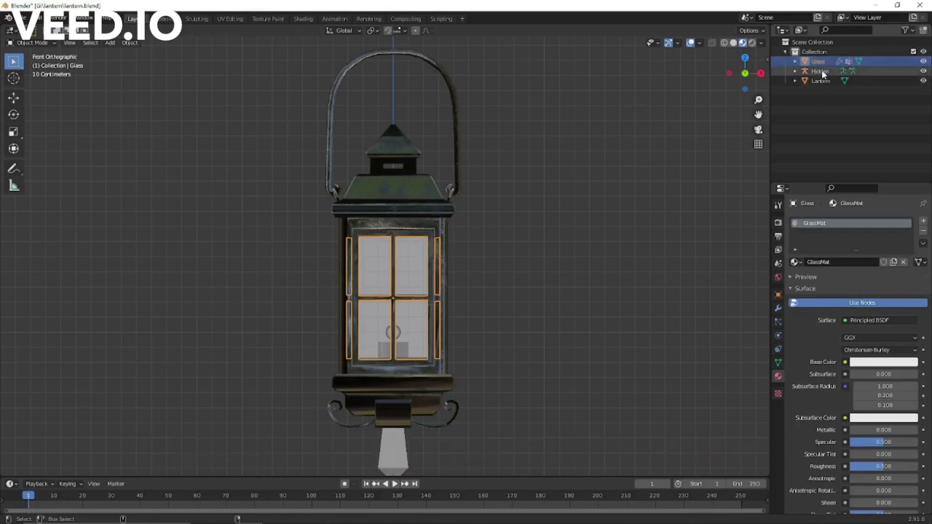
left_click(822, 72)
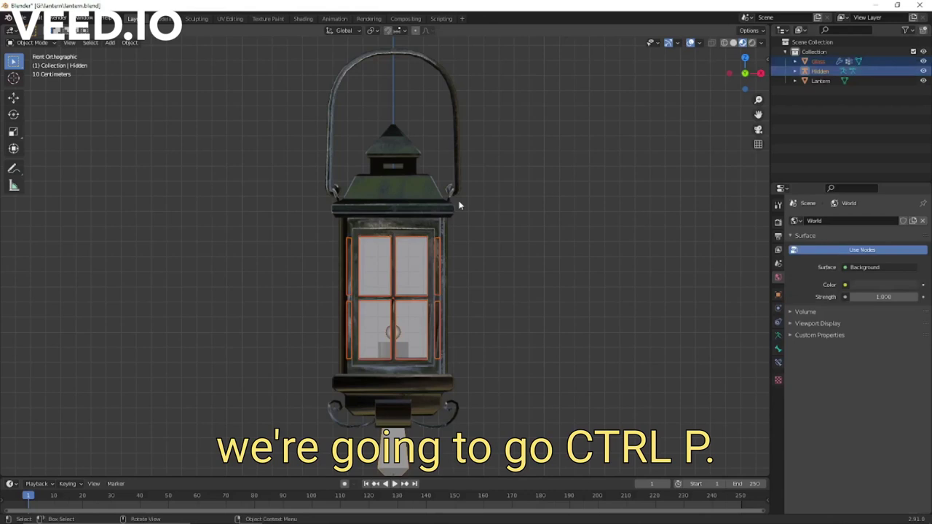
key("ctrl+p")
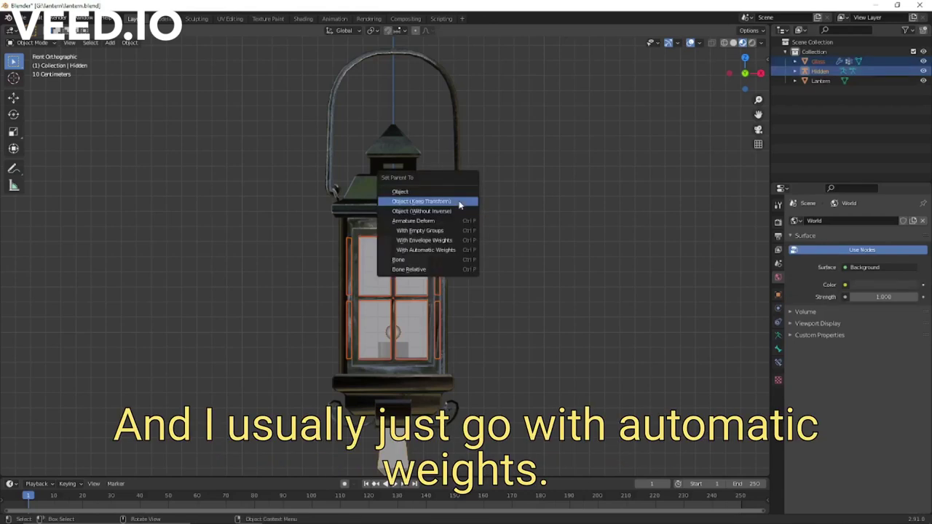
left_click(426, 250)
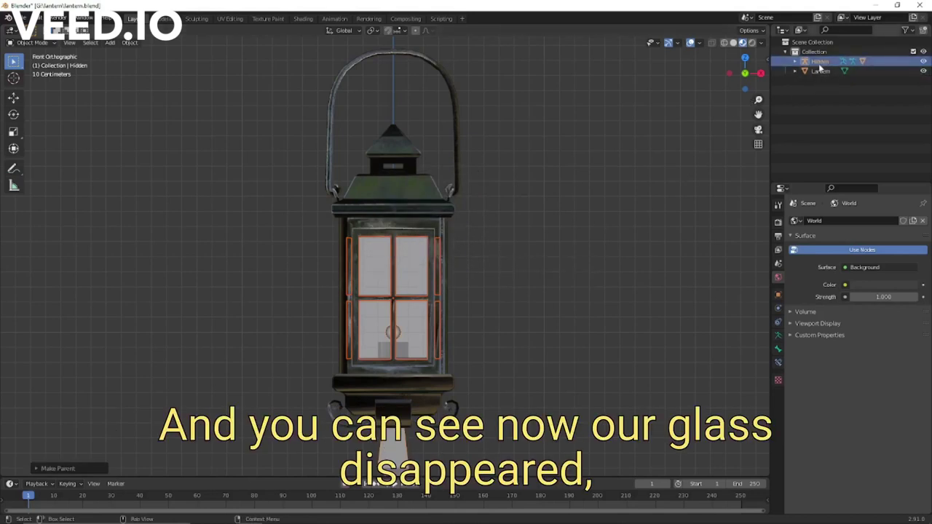
Step: Expand the Hidden armature and its Glass child to inspect the object hierarchy
left_click(795, 61)
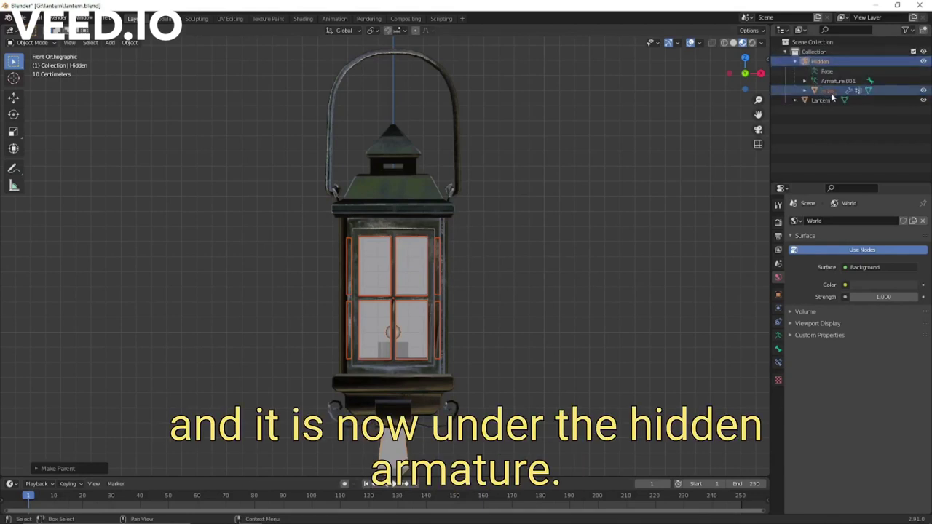
left_click(820, 64)
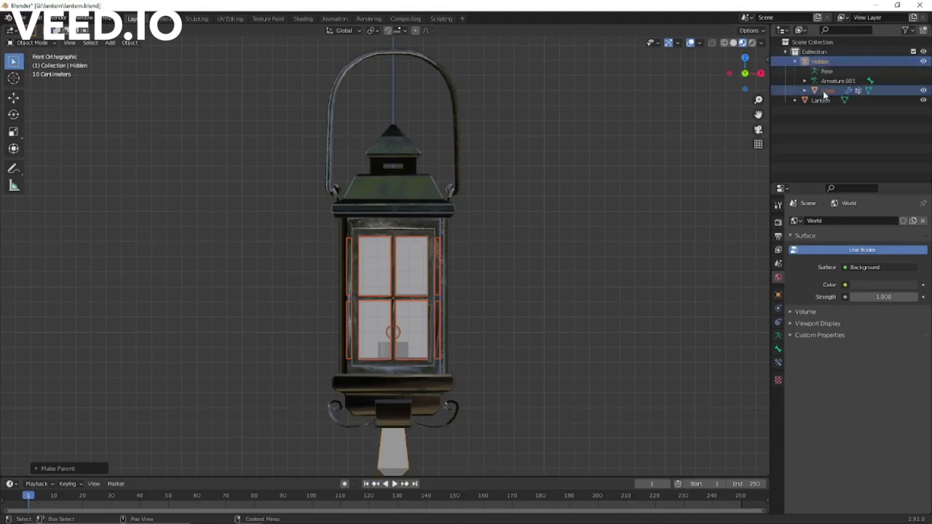
left_click(805, 90)
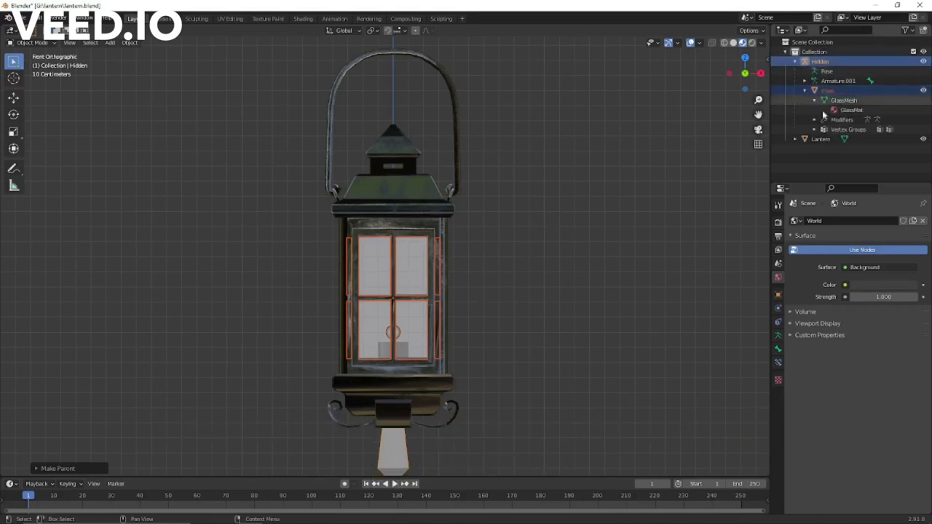
Step: Expand the Lantern object down to its material in the outliner and make the whole Collection active
left_click(797, 139)
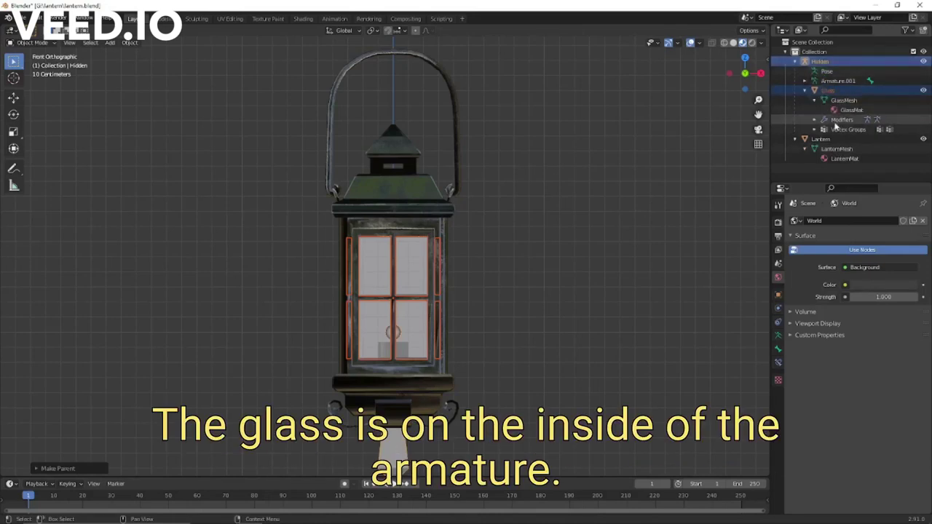
left_click(631, 211)
left_click(816, 53)
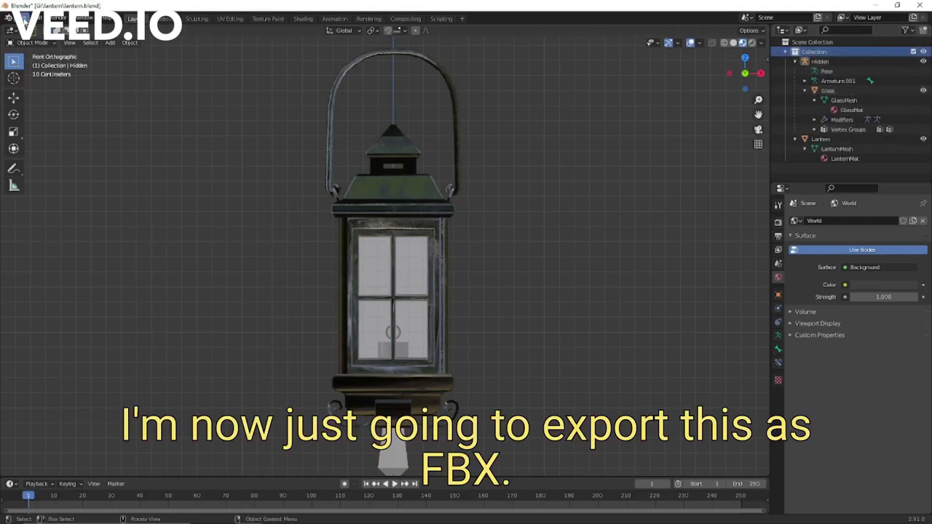
Step: Set up an FBX export of the scene as lantern.fbx in G:\lantern with Path Mode set to Copy
left_click(25, 17)
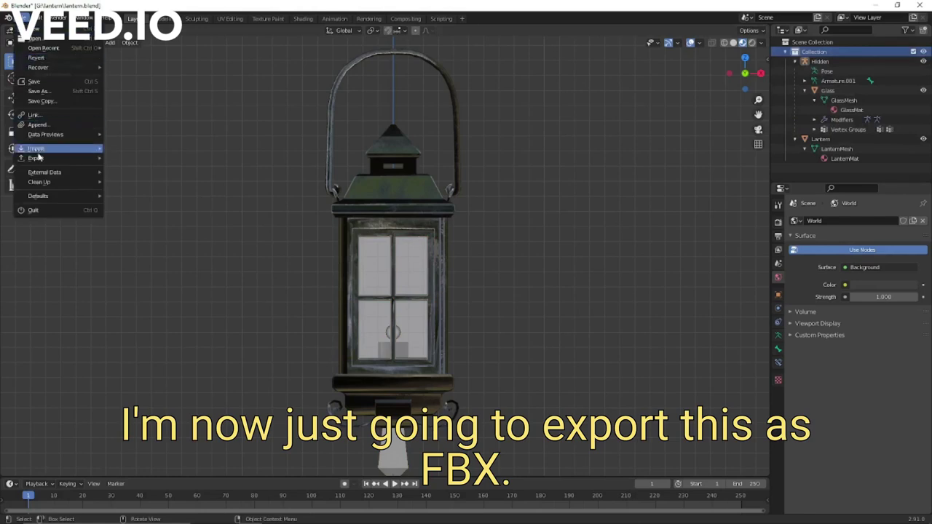
mouse_move(40, 161)
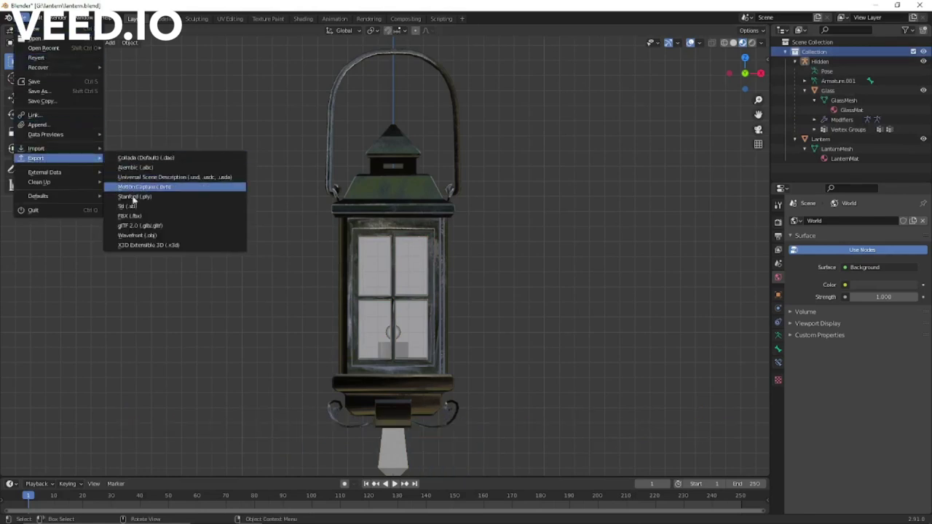
left_click(132, 217)
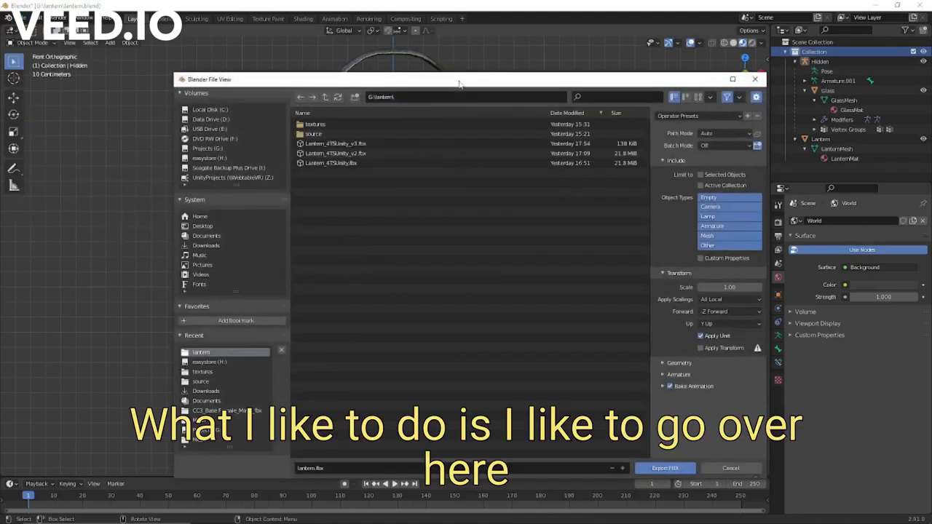
left_click_drag(459, 81, 383, 70)
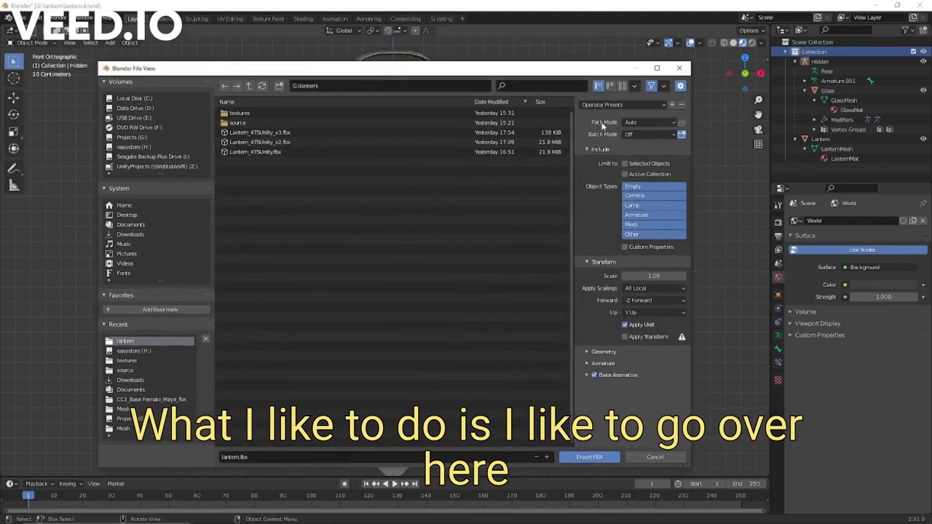
left_click(644, 123)
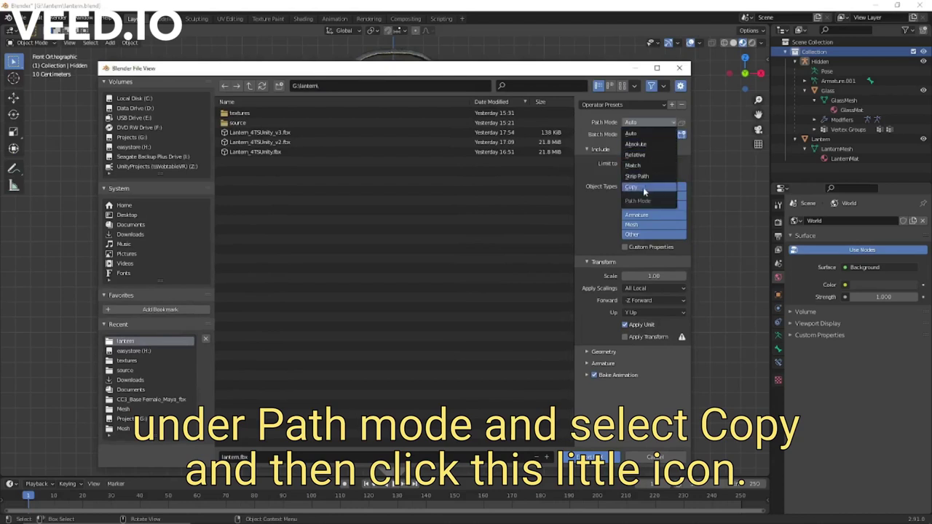
left_click(631, 188)
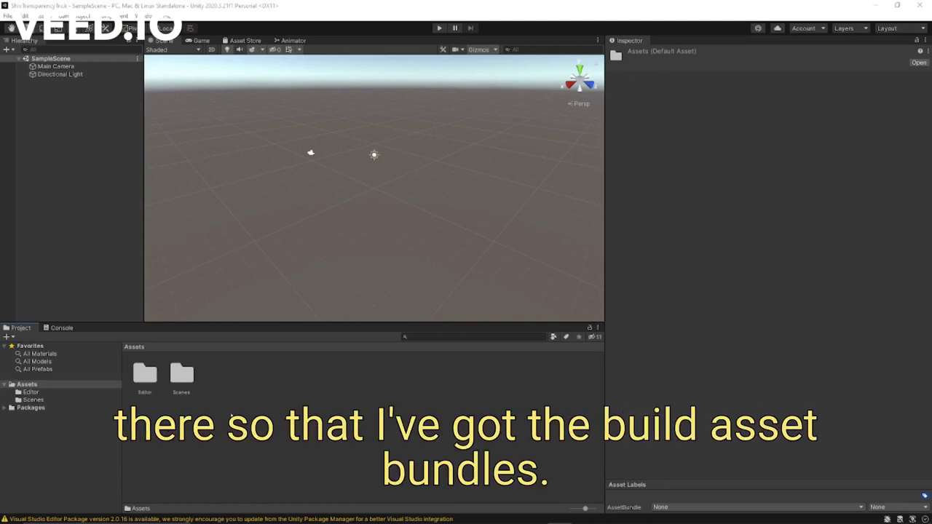
Step: In Unity, create a folder named Content in the project's Assets
right_click(260, 412)
left_click(244, 440)
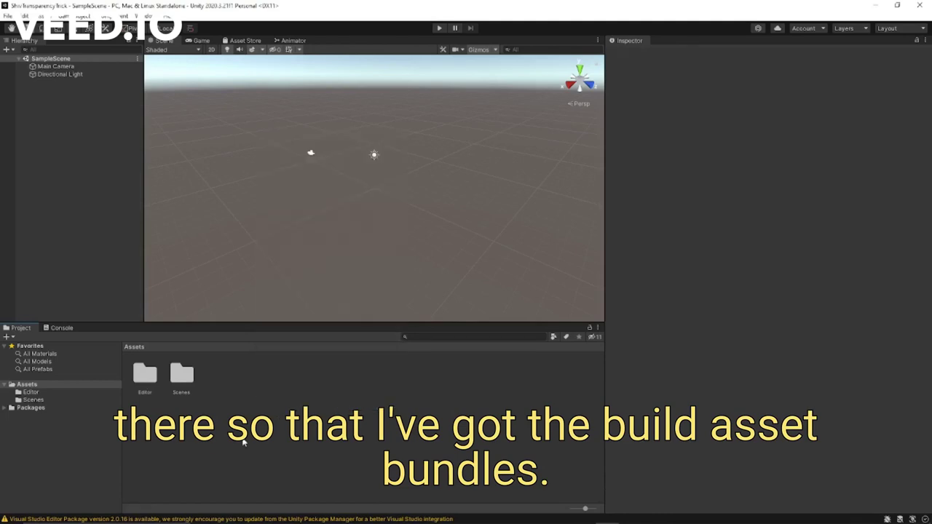
right_click(220, 388)
mouse_move(248, 121)
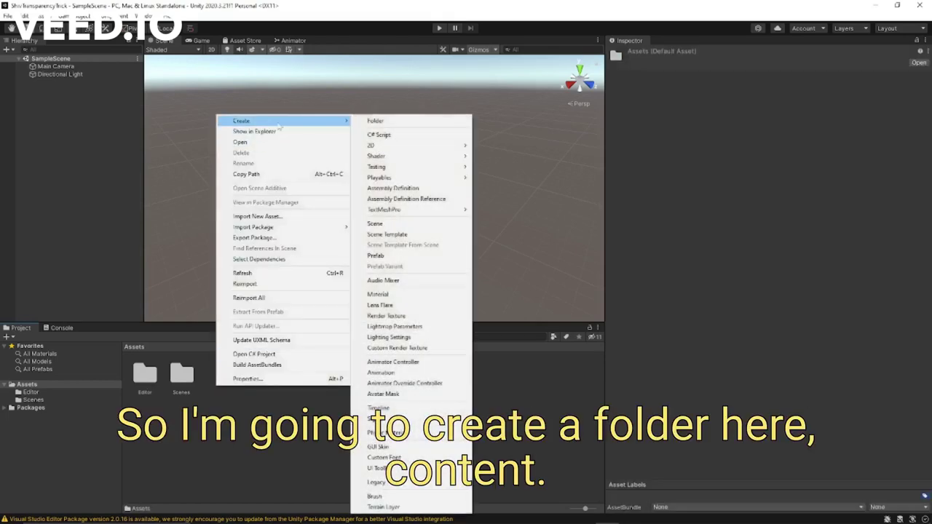
left_click(369, 124)
type("Content")
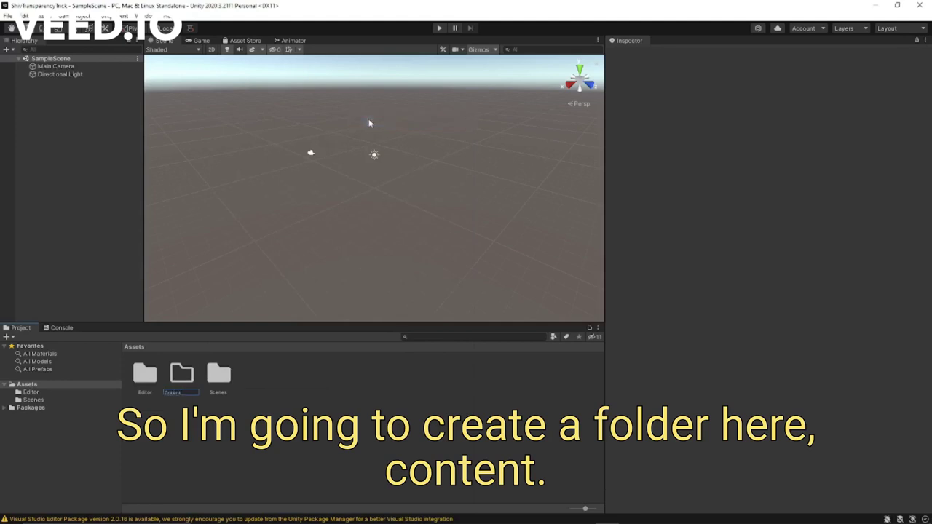
key("Return")
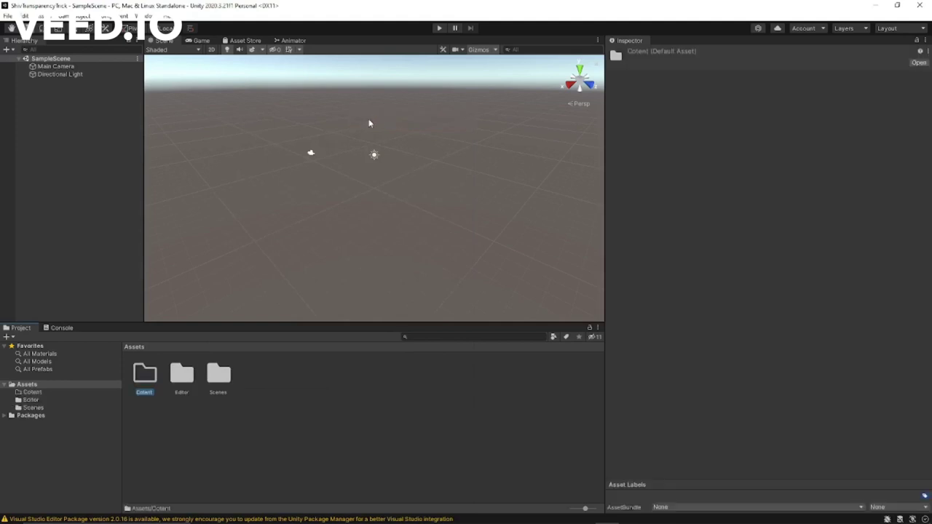
left_click(151, 393)
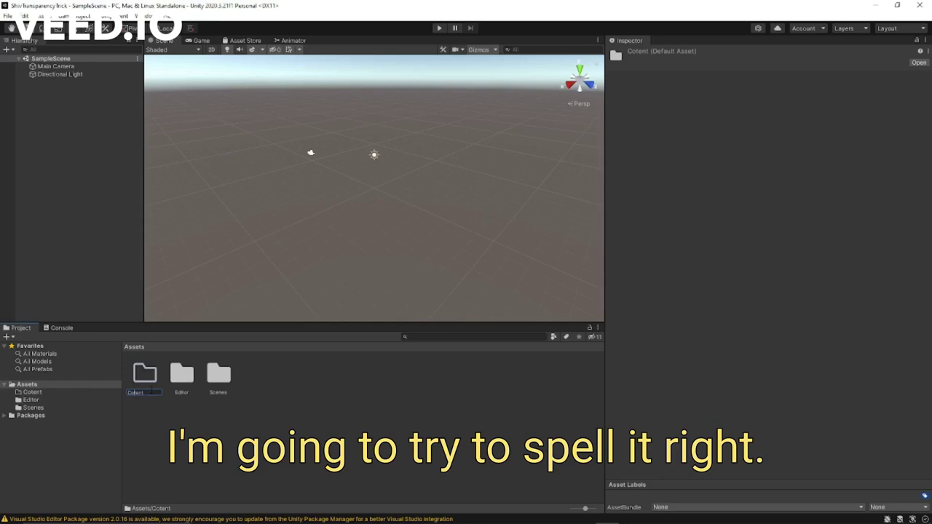
type("Content")
key("Return")
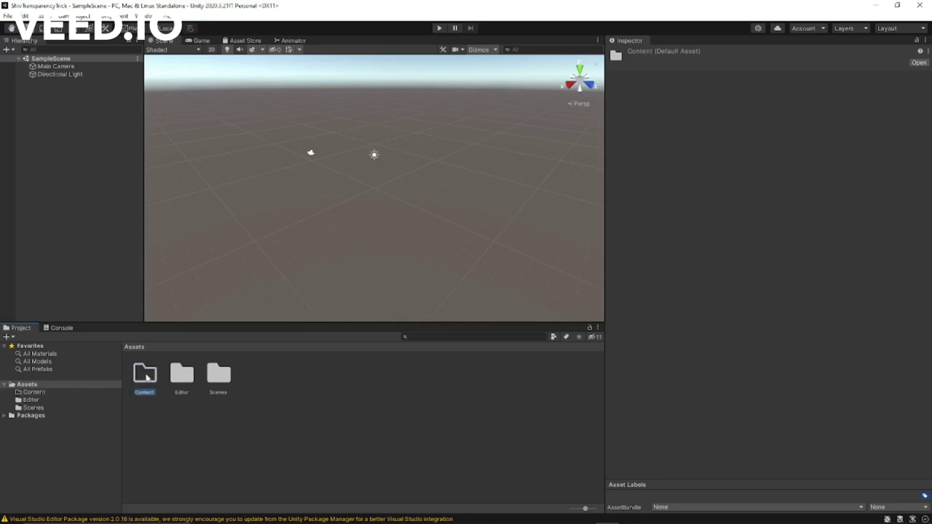
Step: Open the Content folder and create a subfolder named Mesh in it
double_click(146, 377)
right_click(149, 372)
mouse_move(211, 106)
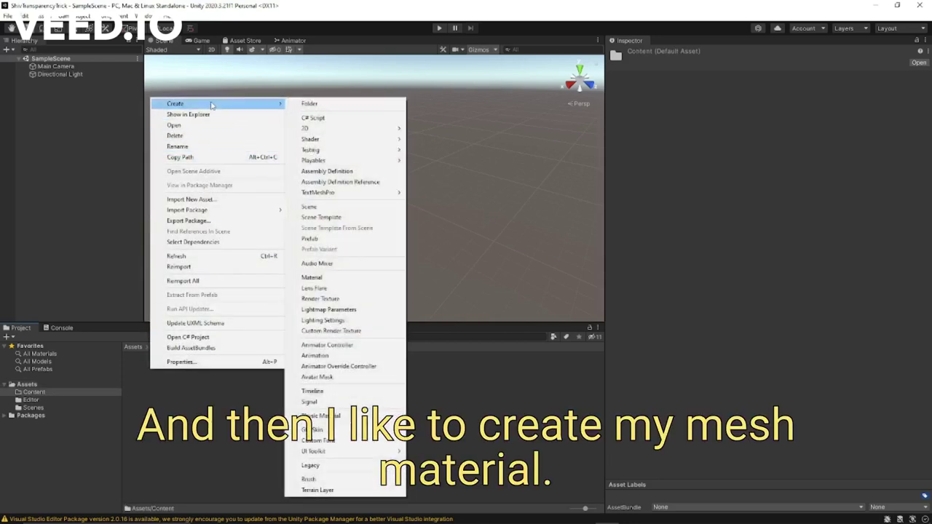
left_click(317, 104)
type("Mesh")
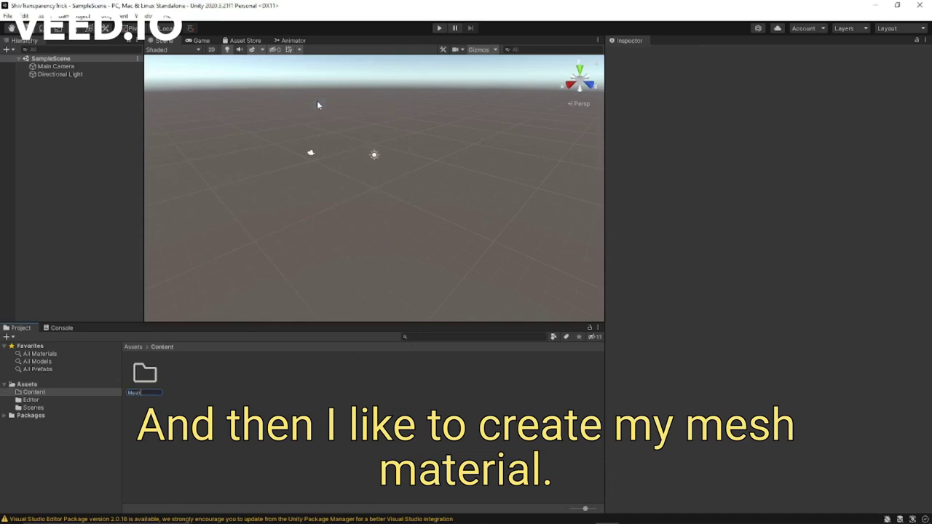
key("Return")
Step: Create a subfolder named Material next to Mesh in the Content folder
right_click(257, 386)
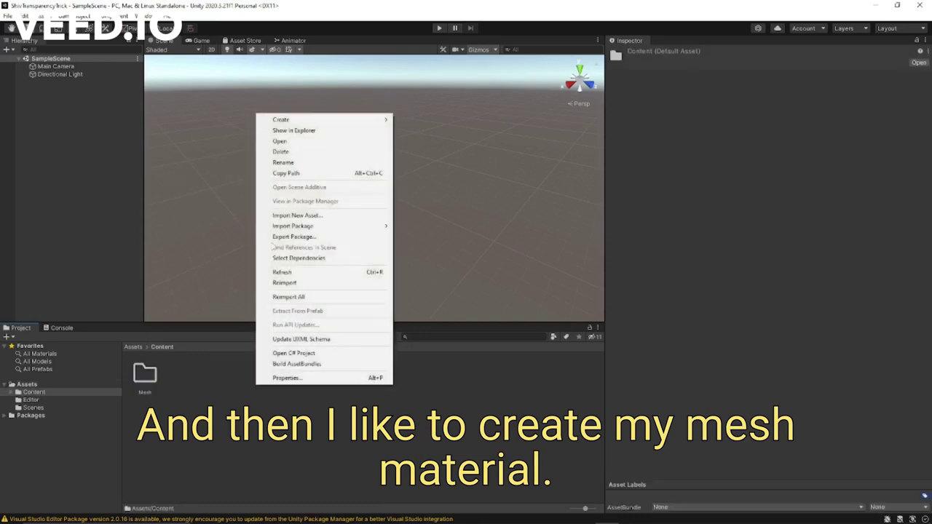
mouse_move(357, 126)
left_click(417, 120)
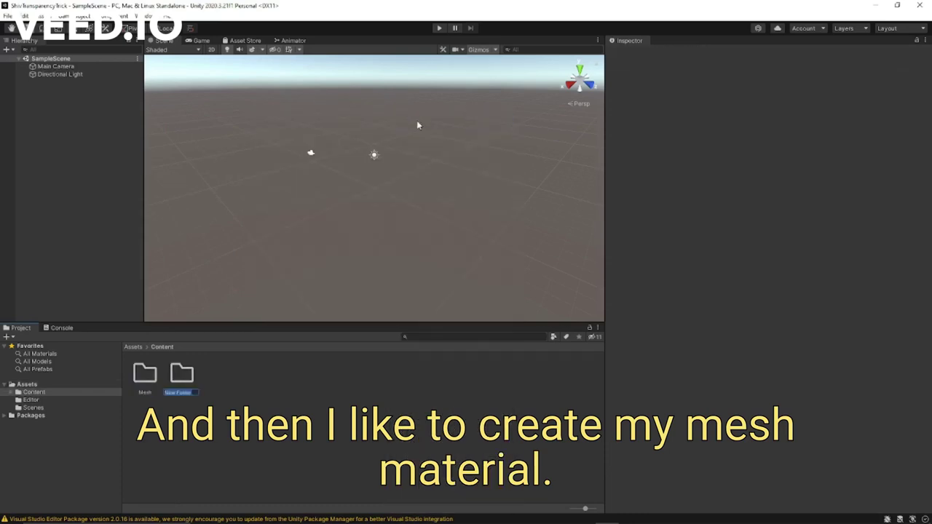
type("Material")
key("Return")
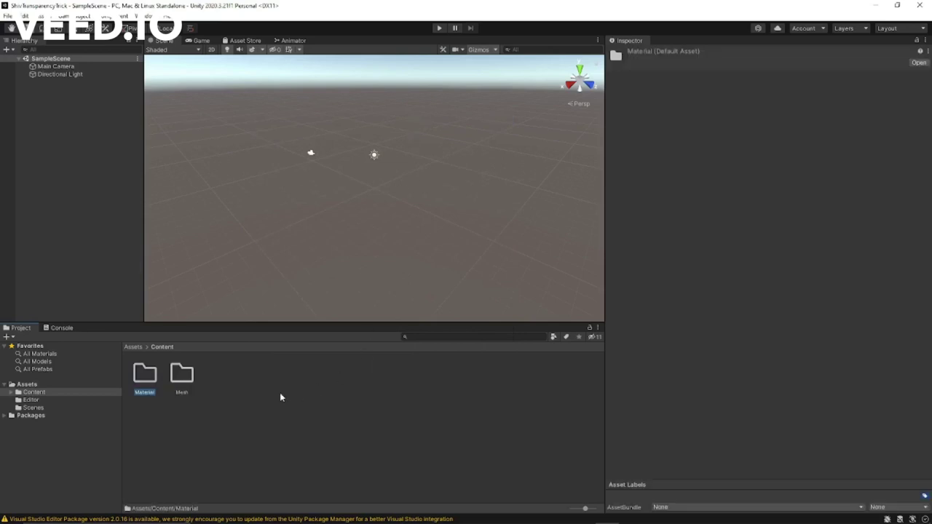
Step: Add a third subfolder named Textures to the Content folder
right_click(281, 394)
mouse_move(357, 131)
left_click(447, 129)
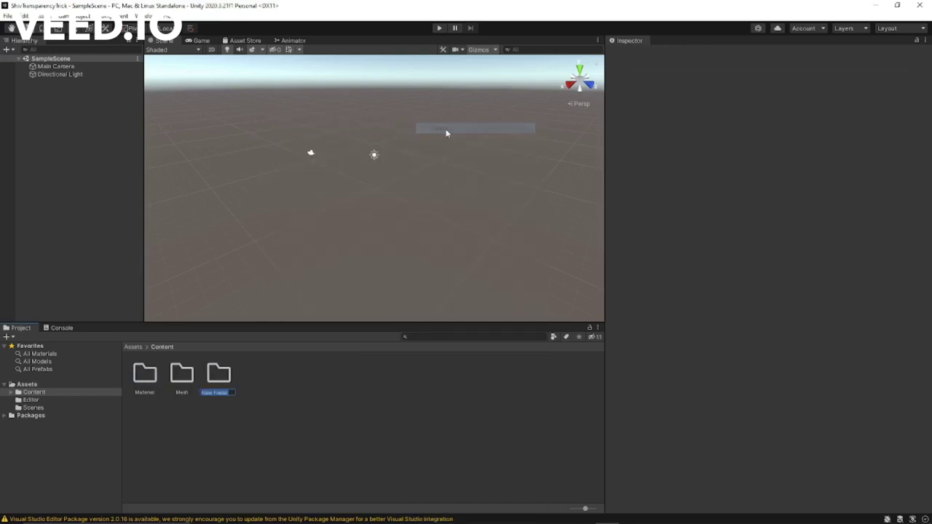
type("Textures")
key("Return")
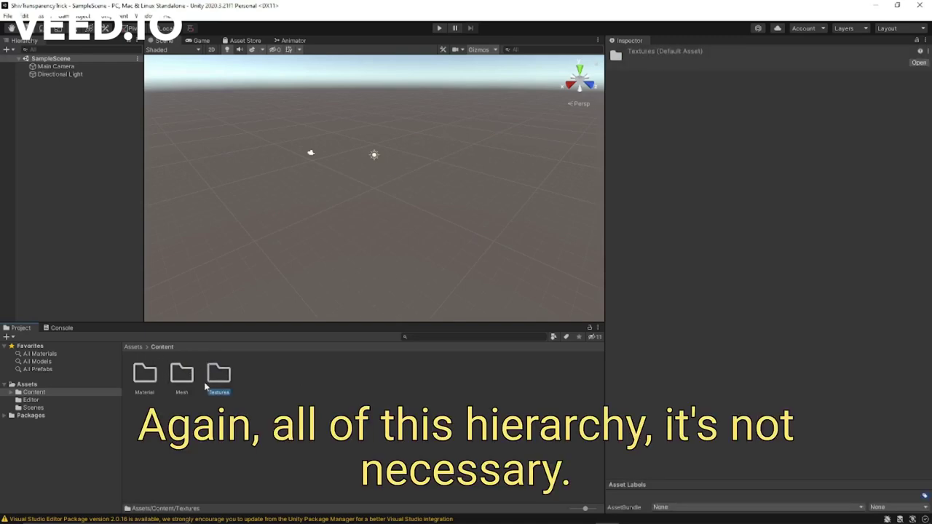
left_click(254, 405)
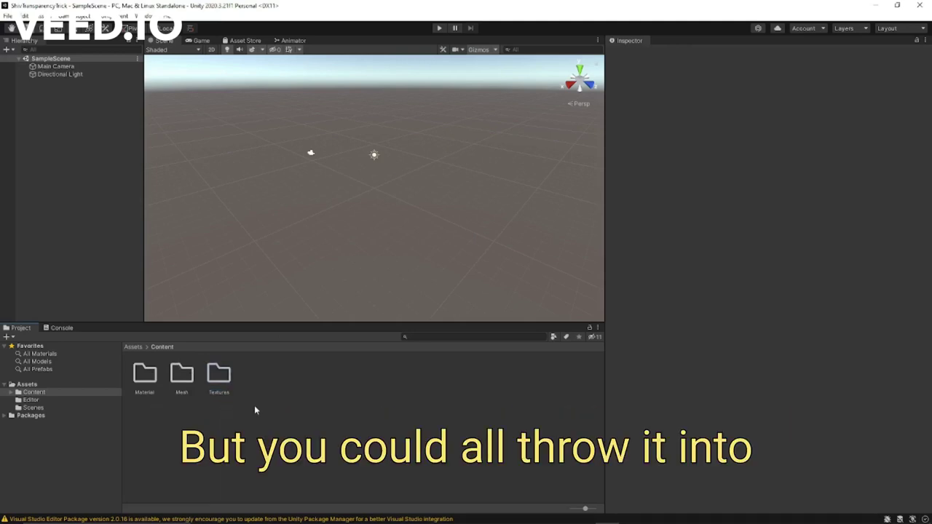
Step: Import the model g:\lantern\lantern.fbx as a new asset into the Mesh folder
double_click(182, 374)
right_click(184, 379)
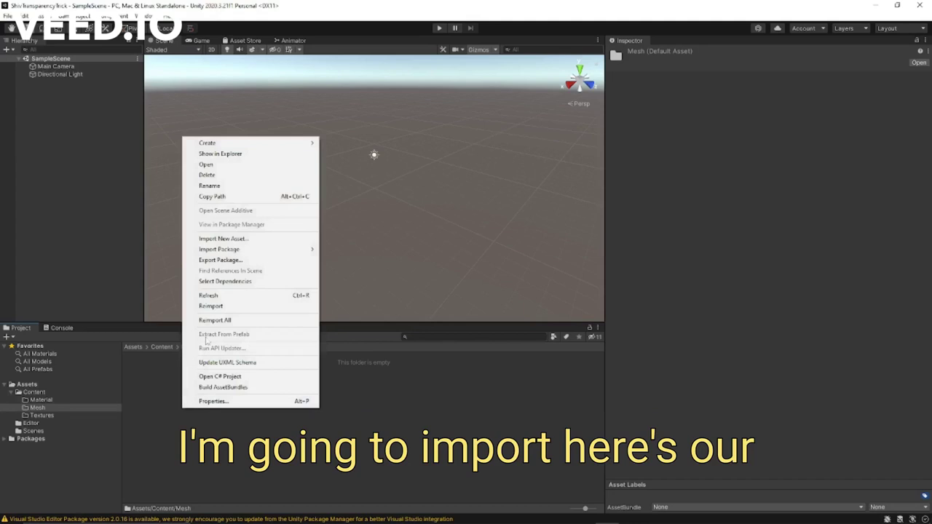
left_click(223, 239)
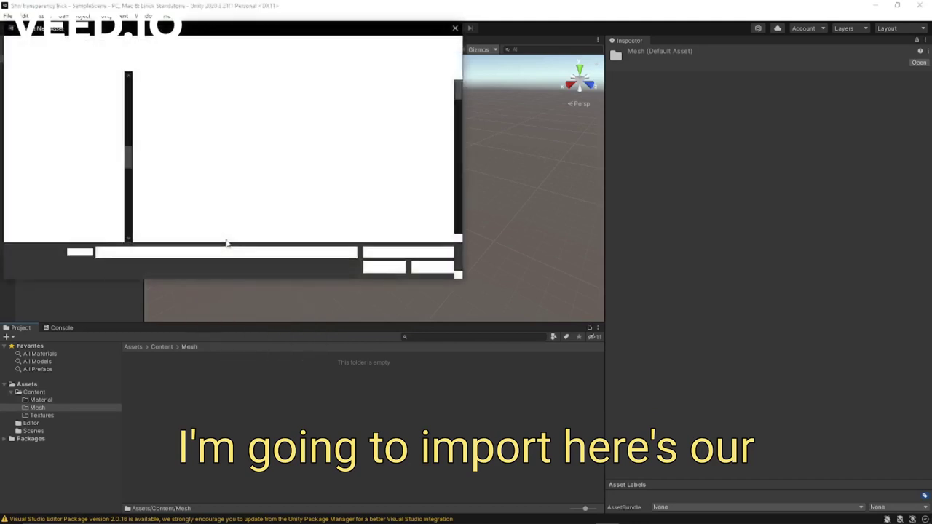
type("g:\\lantern")
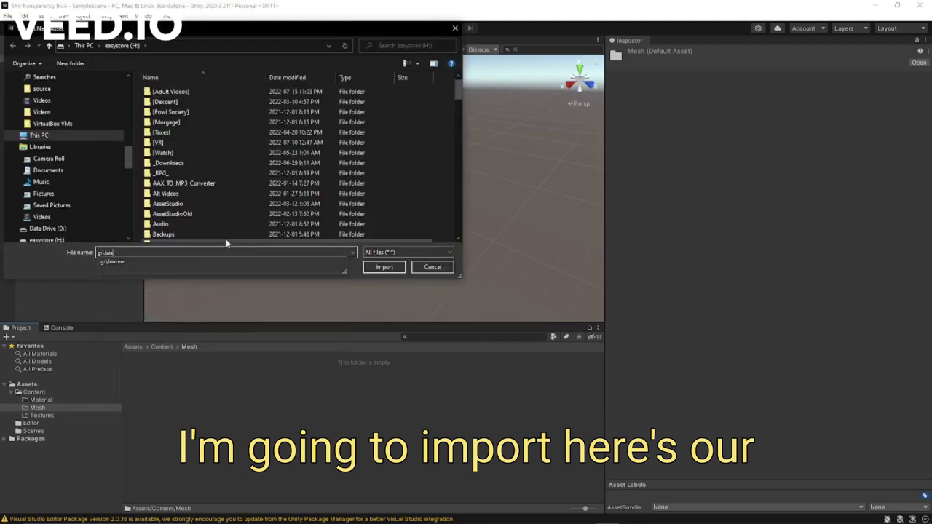
key("BackSpace")
key("BackSpace")
key("BackSpace")
type("ern\\")
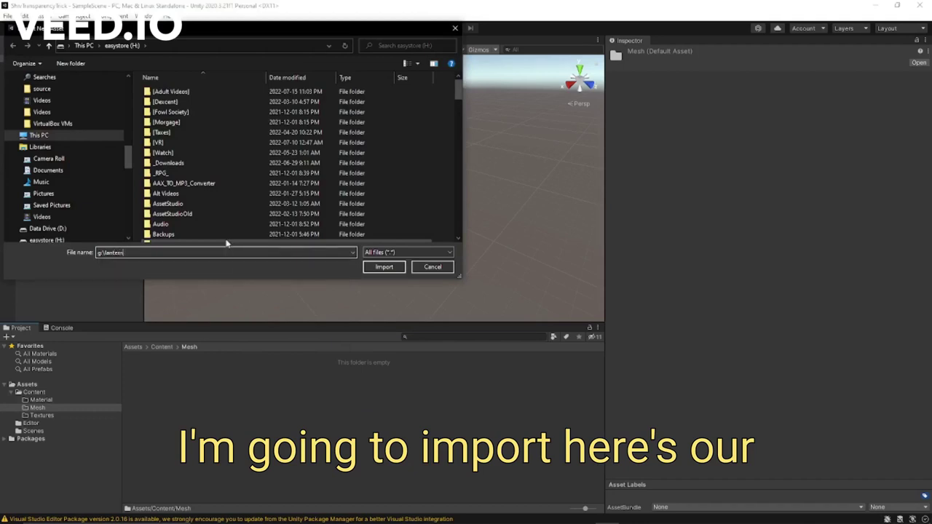
type("l")
key("Down")
key("Down")
key("Down")
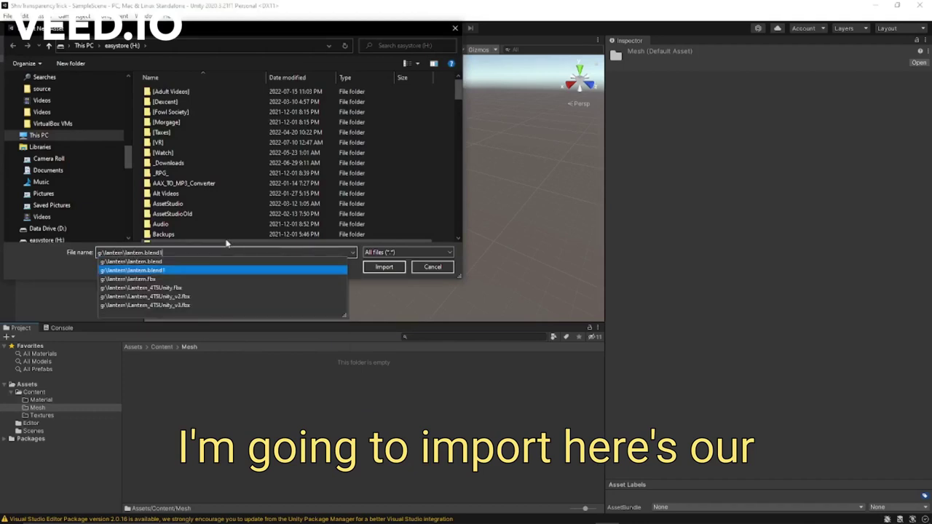
key("Return")
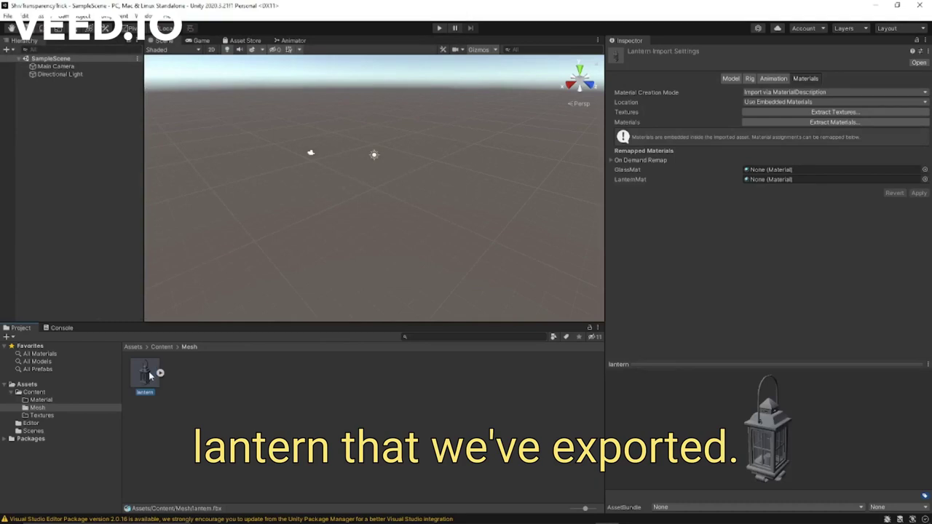
Step: In the lantern's model import settings, disable BlendShapes, Visibility, Cameras and Lights, enable Preserve Hierarchy and Read/Write, and apply
left_click(728, 79)
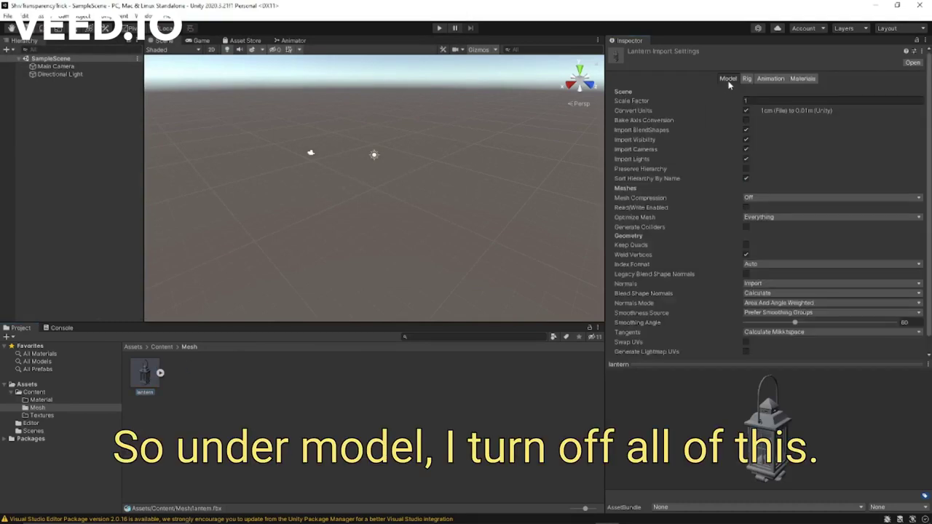
left_click(746, 130)
left_click(746, 139)
left_click(746, 149)
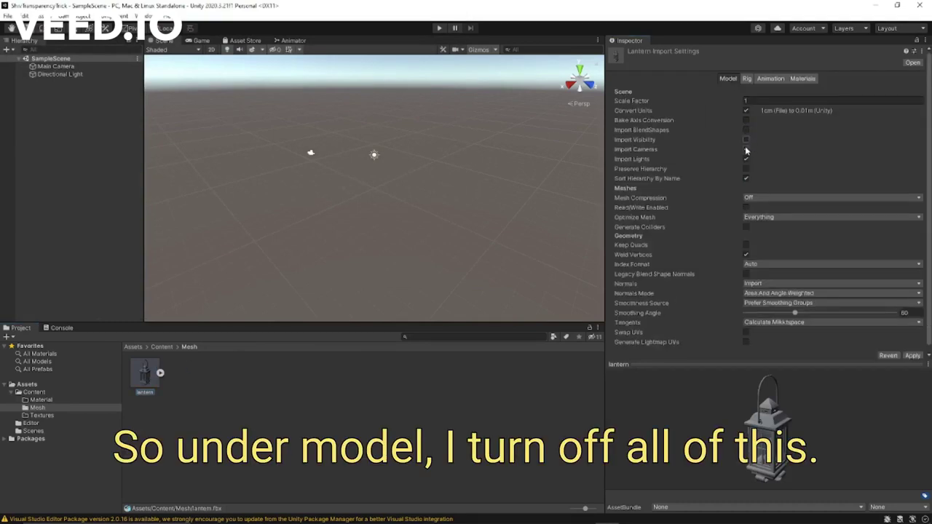
left_click(746, 159)
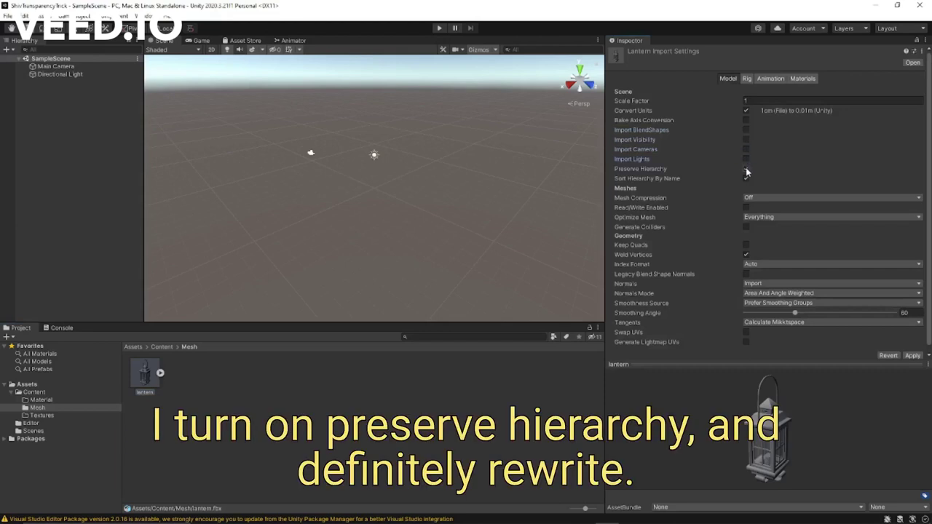
left_click(746, 169)
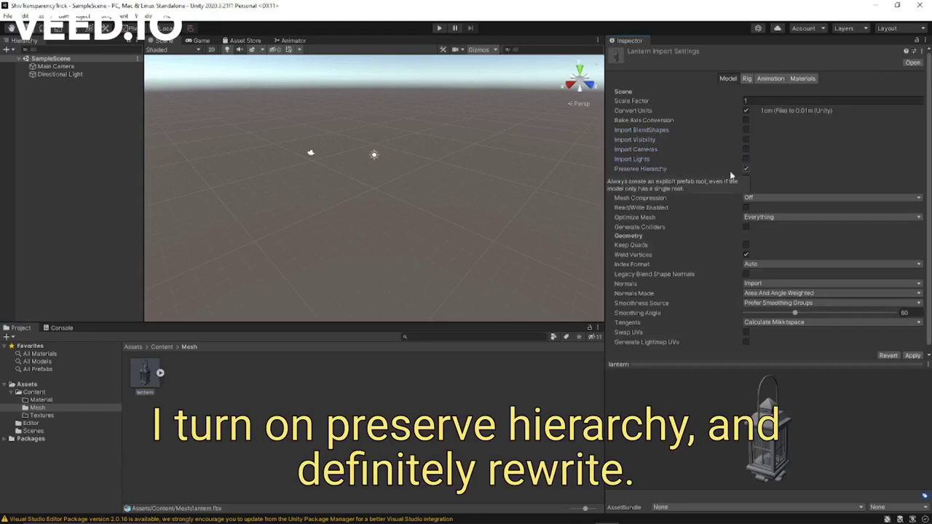
left_click(746, 208)
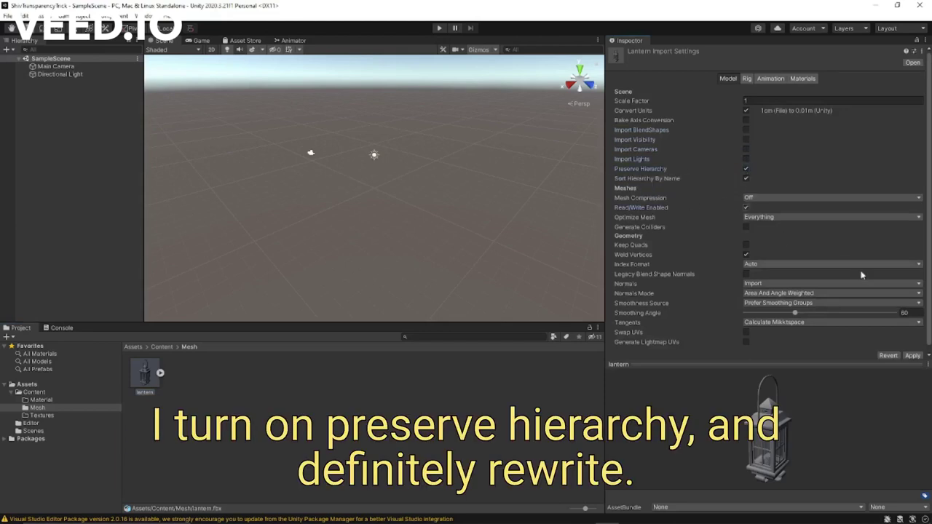
left_click(909, 355)
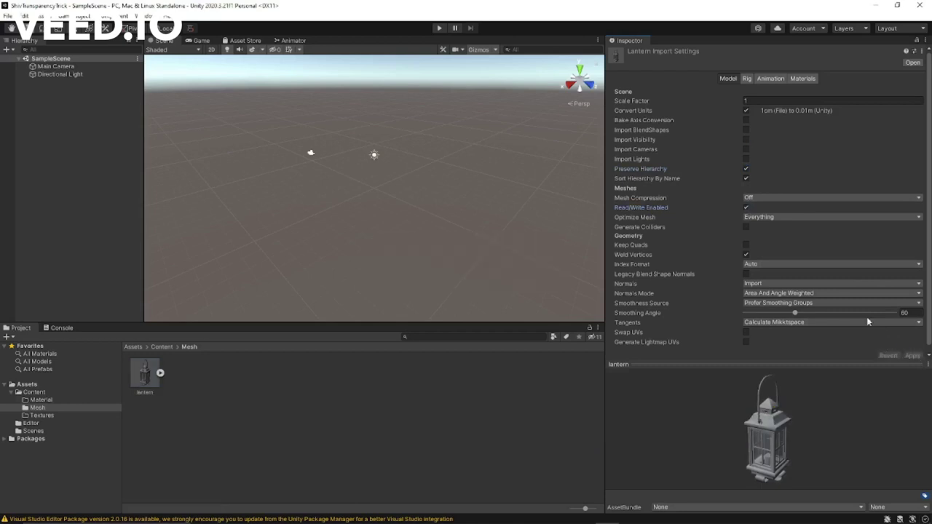
Step: Set the lantern model's rig Animation Type to Legacy and apply the change
left_click(748, 80)
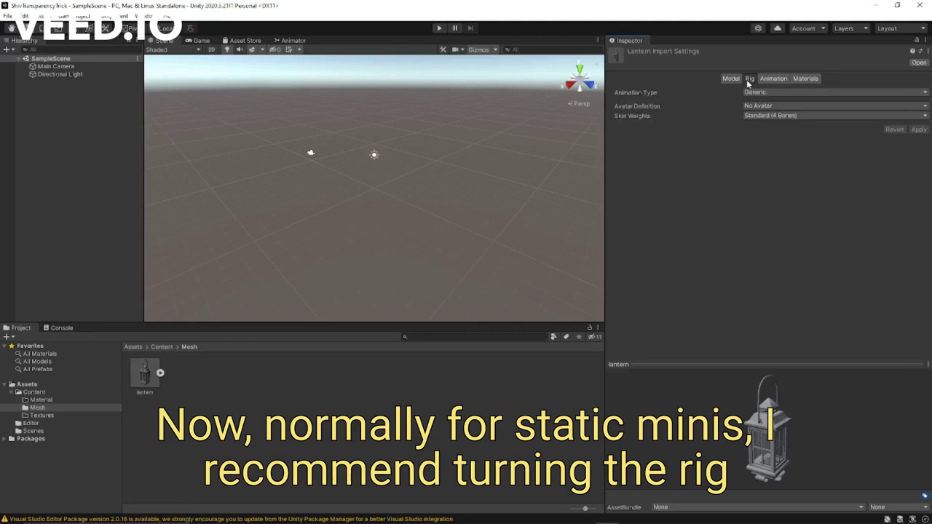
left_click(766, 93)
left_click(772, 106)
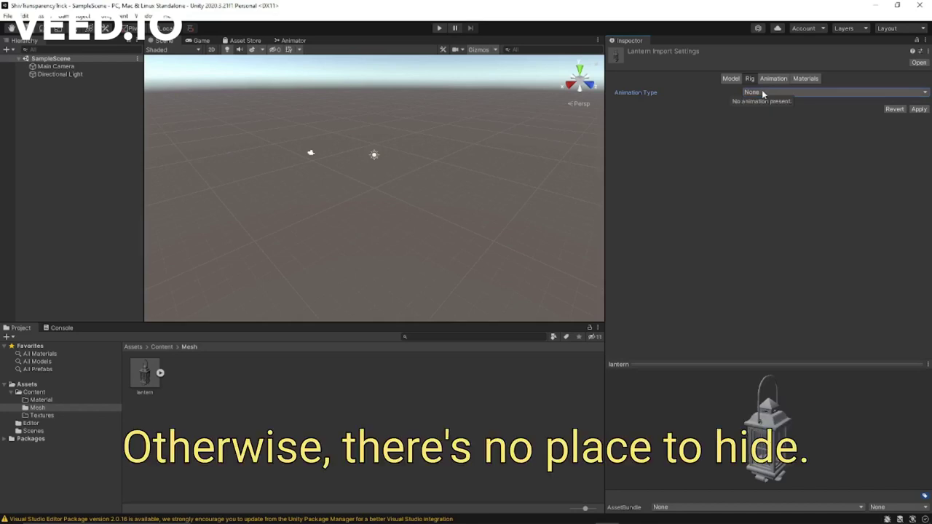
left_click(762, 92)
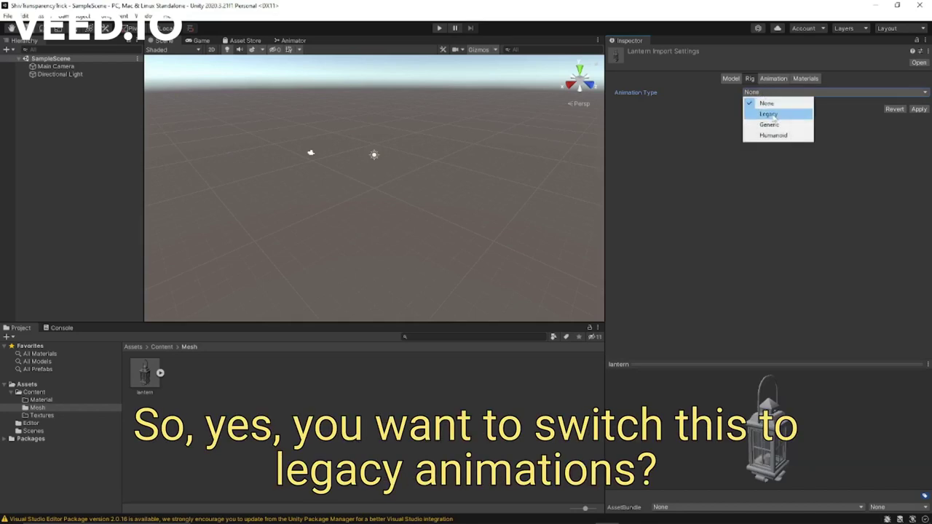
left_click(761, 111)
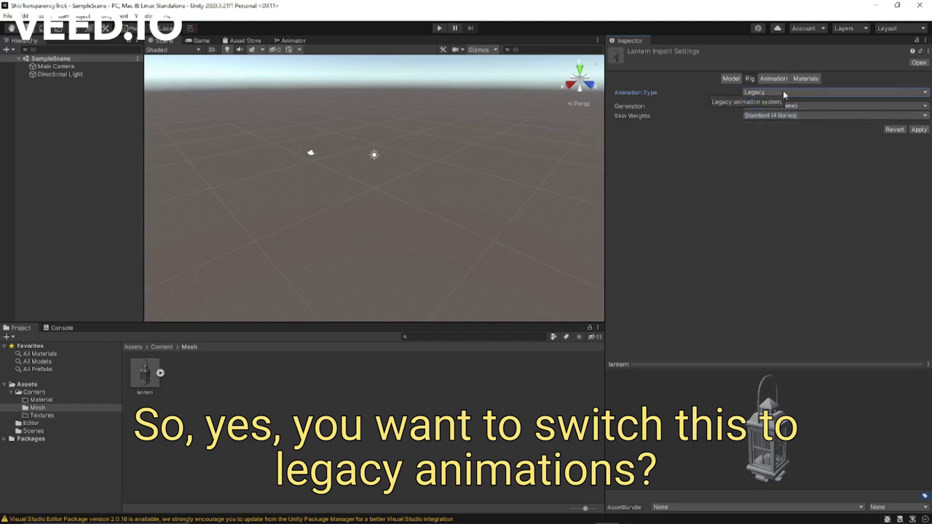
left_click(916, 129)
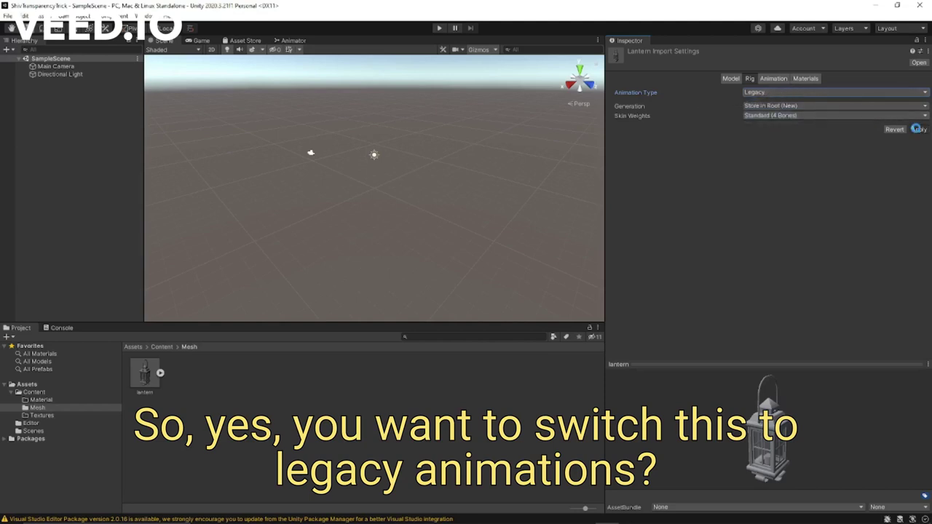
Step: Turn off Import Animation in the lantern's import settings and apply
left_click(775, 79)
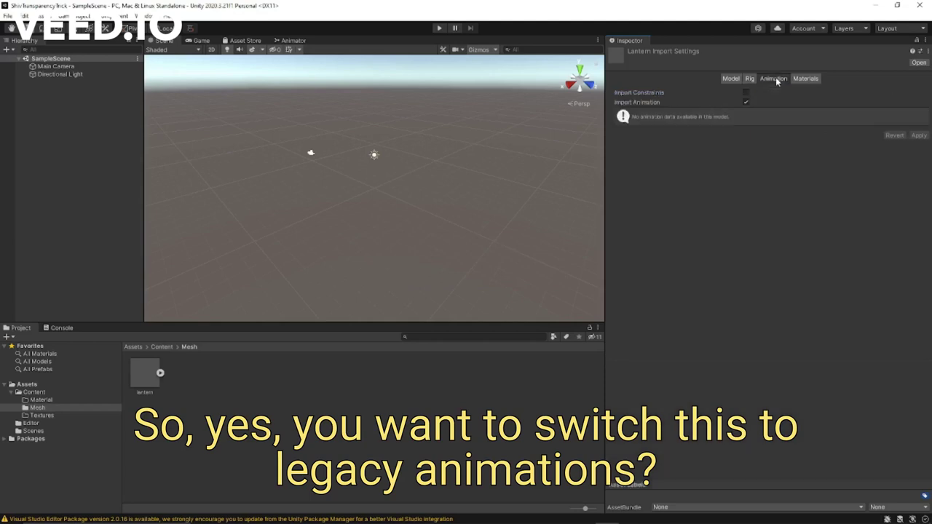
left_click(747, 103)
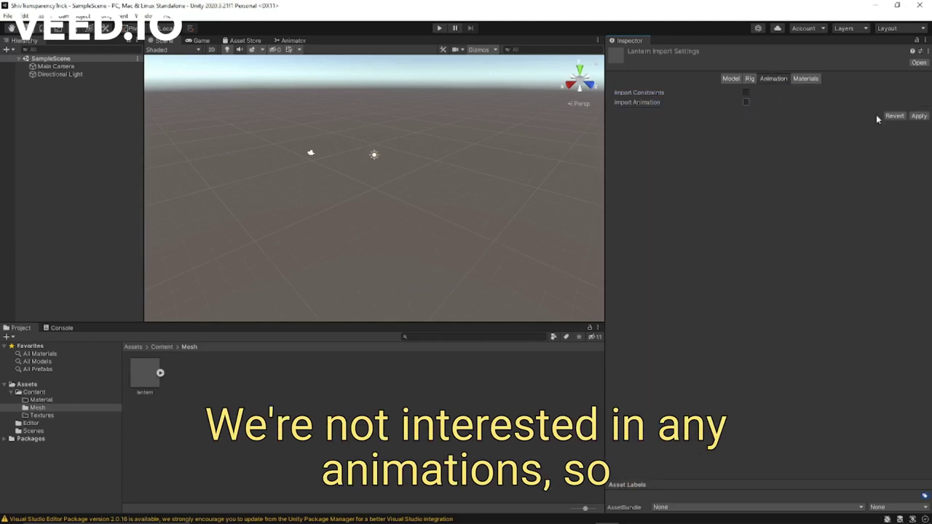
left_click(918, 117)
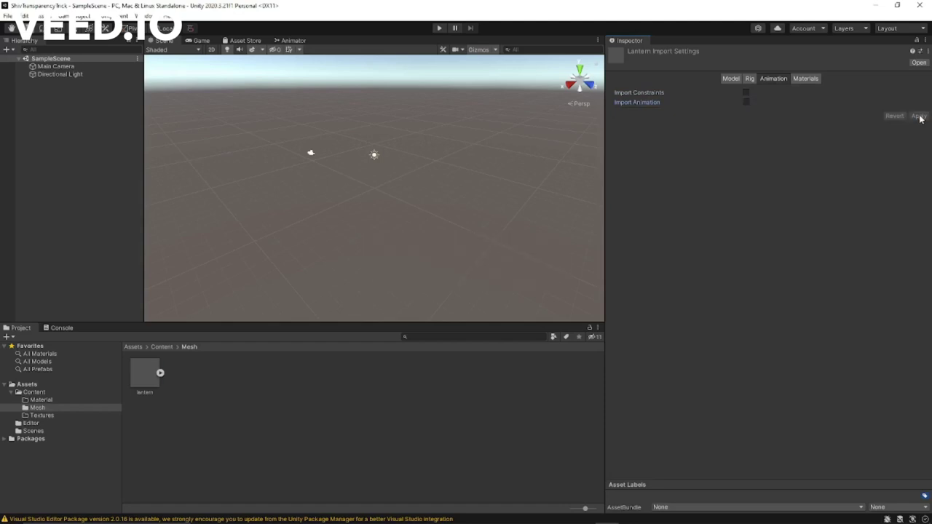
Step: Extract the lantern's embedded textures into the Content/Textures folder and have the normal map's import type fixed
left_click(804, 79)
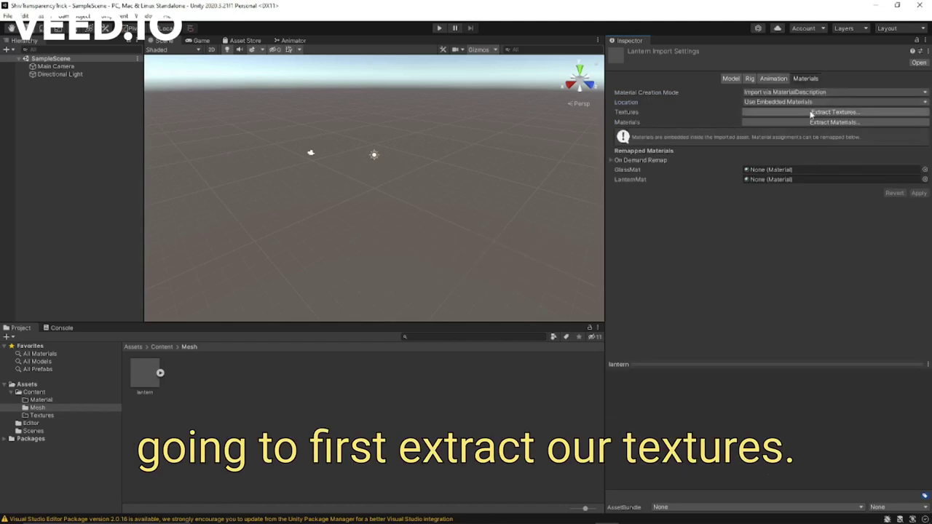
left_click(809, 112)
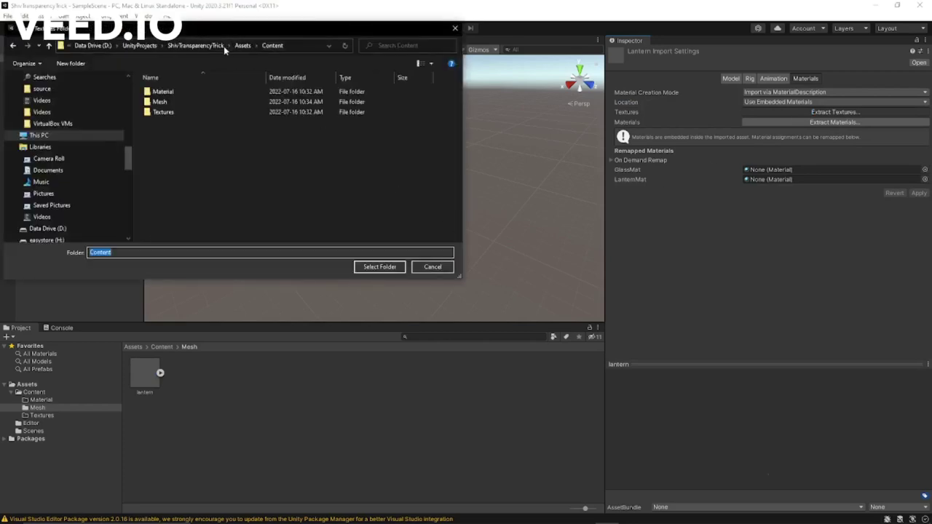
double_click(165, 113)
left_click(372, 267)
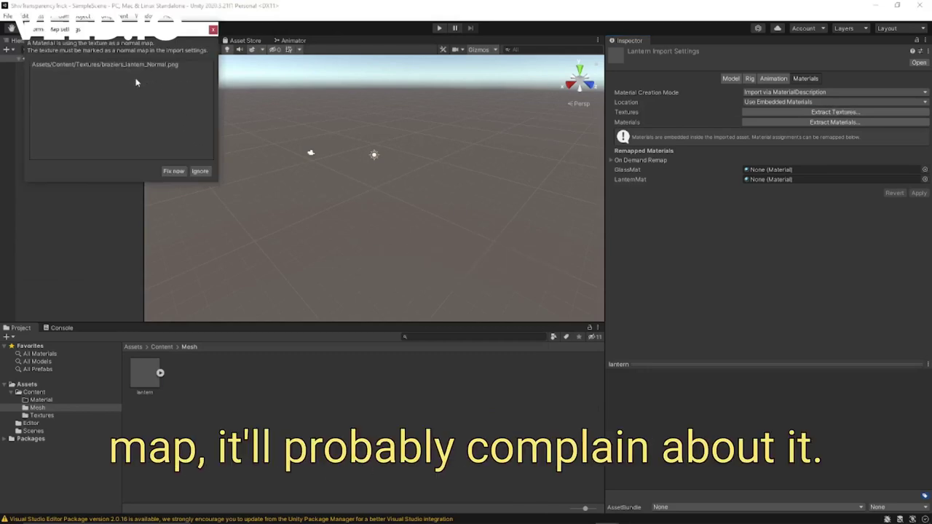
left_click(175, 172)
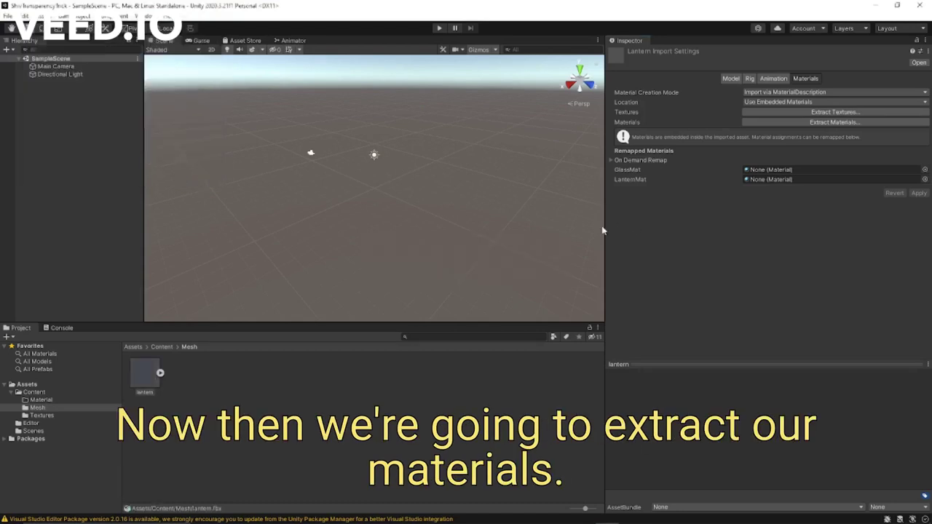
Step: Extract the lantern's embedded materials into the Content/Material folder
left_click(818, 121)
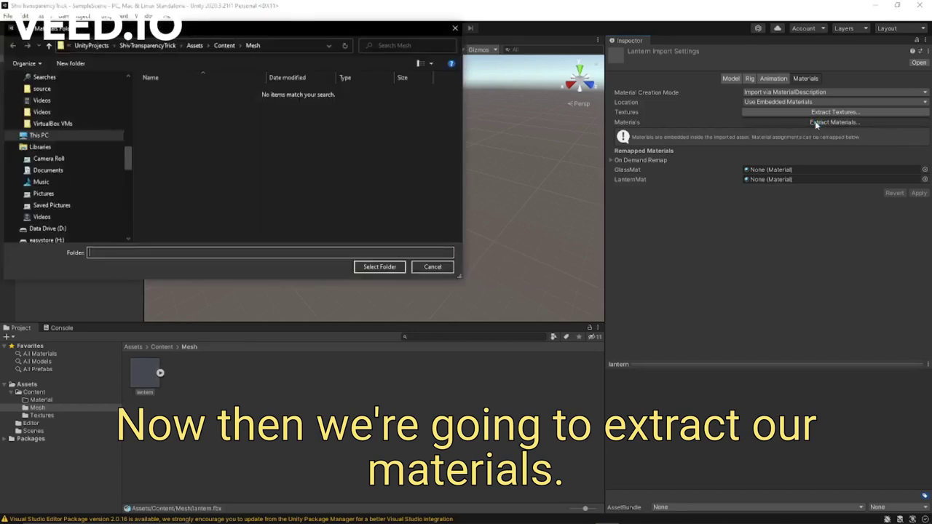
left_click(227, 46)
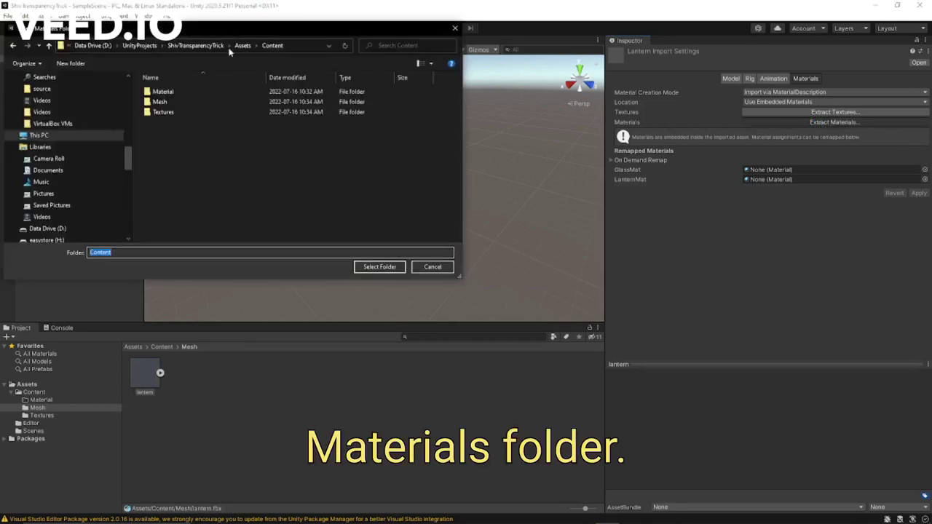
left_click(173, 92)
double_click(172, 92)
left_click(366, 267)
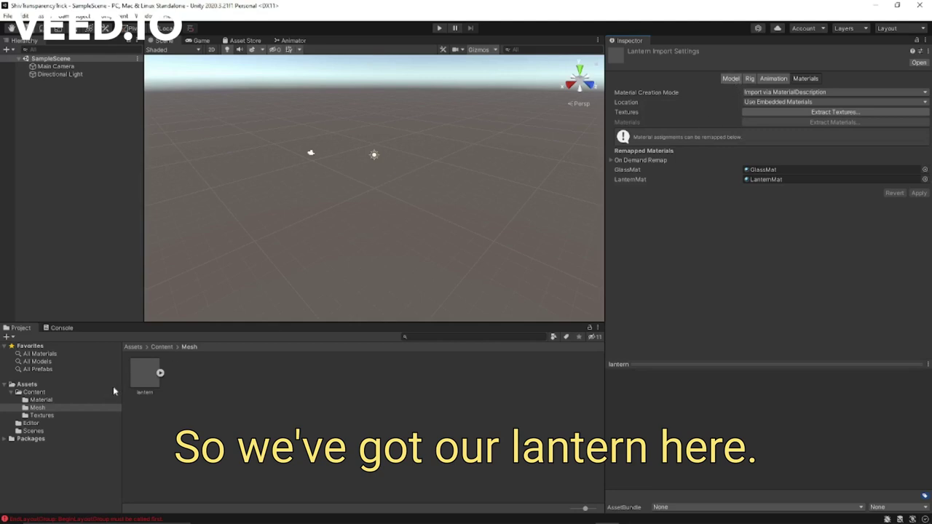
Step: Assign the Glass_A texture from the Textures folder as the Albedo map of the GlassMat material
left_click(139, 374)
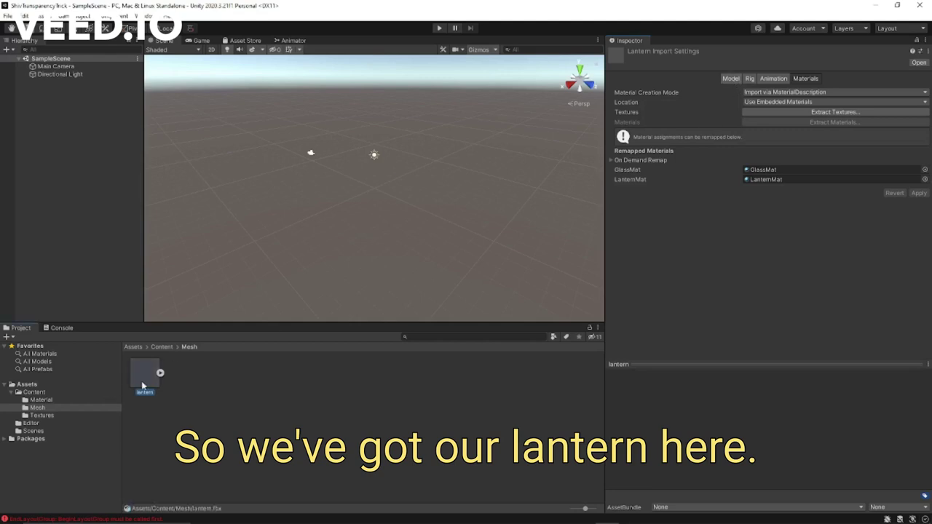
left_click(167, 348)
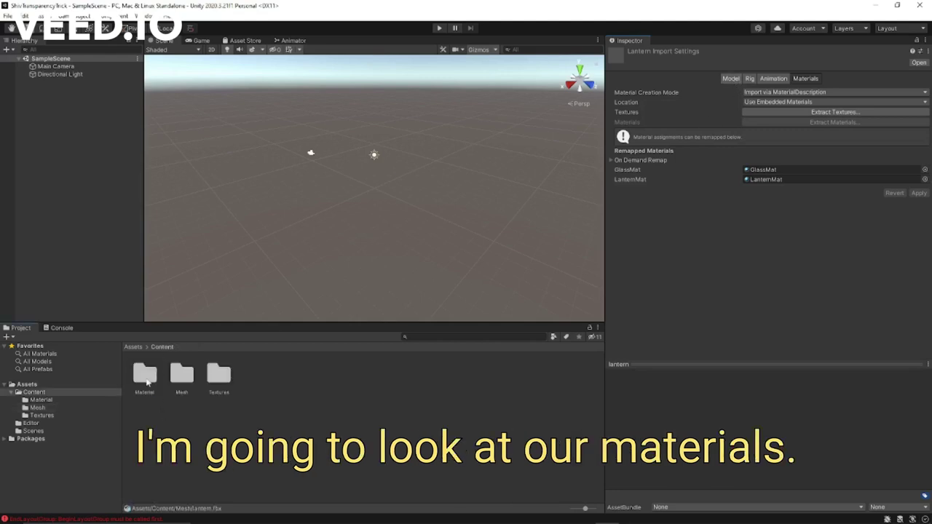
left_click(41, 400)
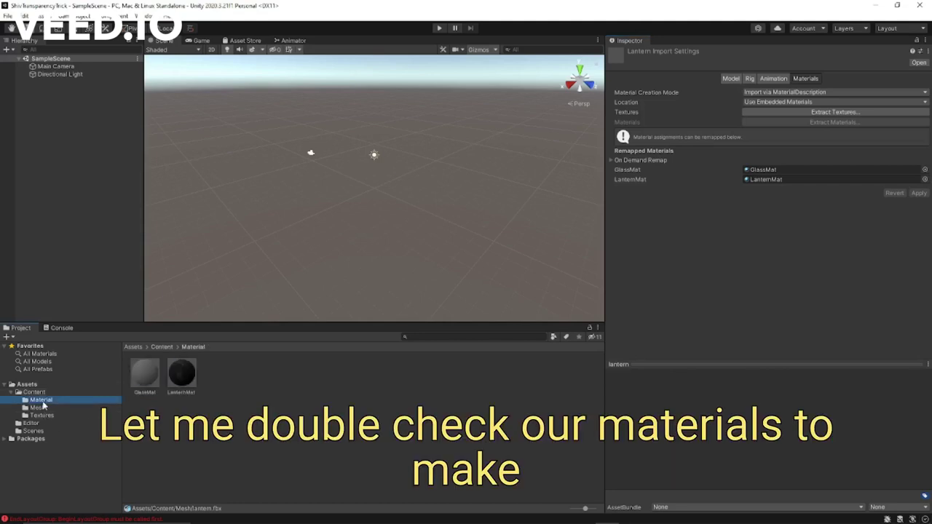
left_click(146, 377)
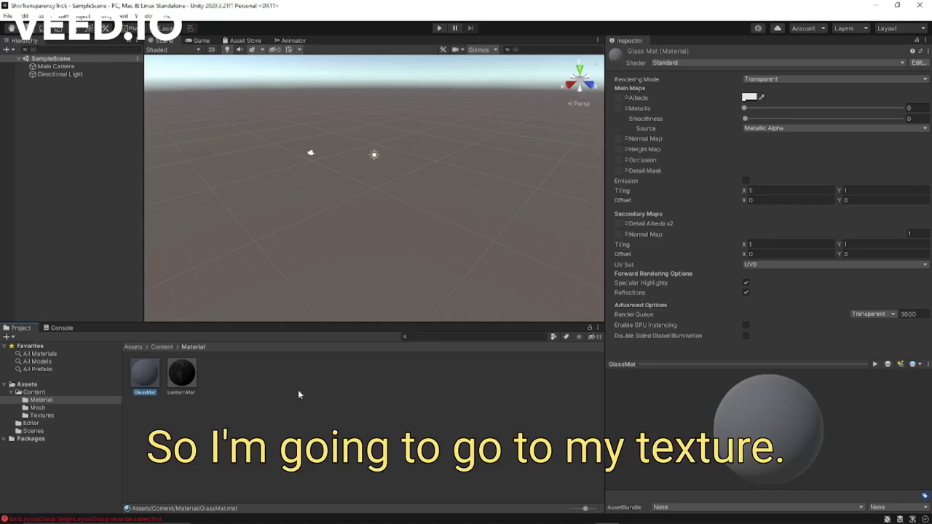
left_click(51, 417)
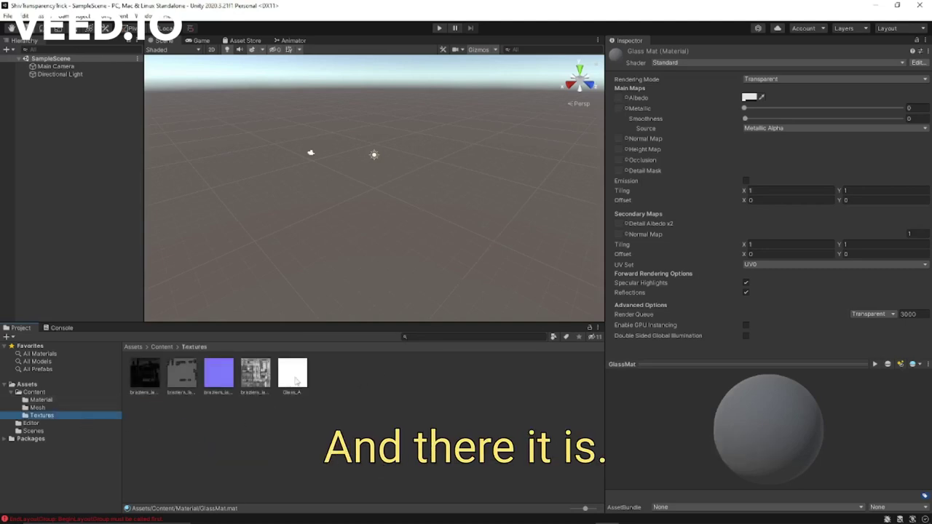
left_click_drag(296, 381, 619, 102)
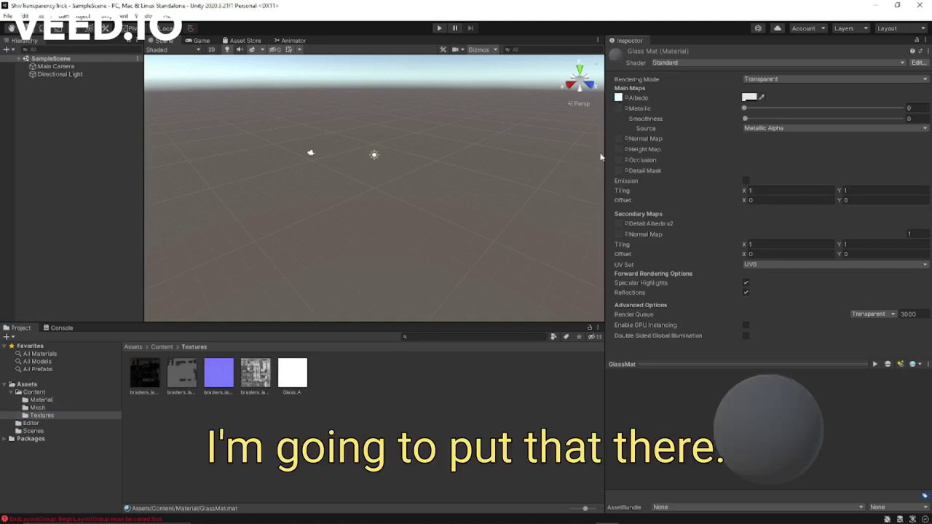
left_click(299, 379)
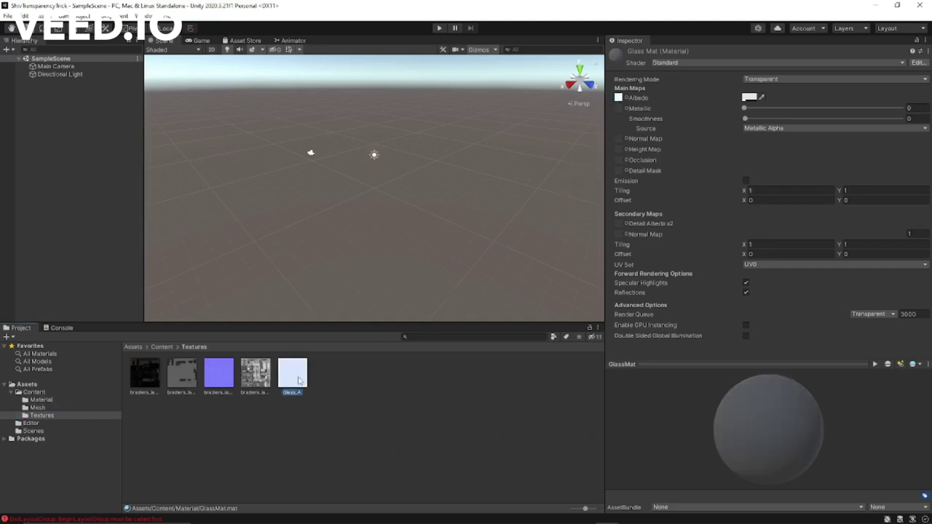
Step: Assign the braziers_lantern_Metallic texture as LanternMat's Metallic map and set its Smoothness to 0.5
left_click(86, 400)
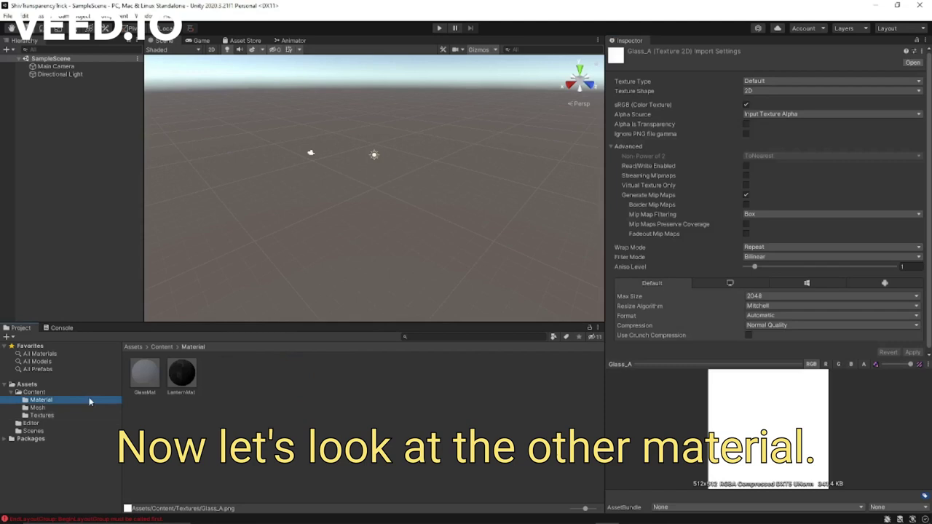
left_click(182, 373)
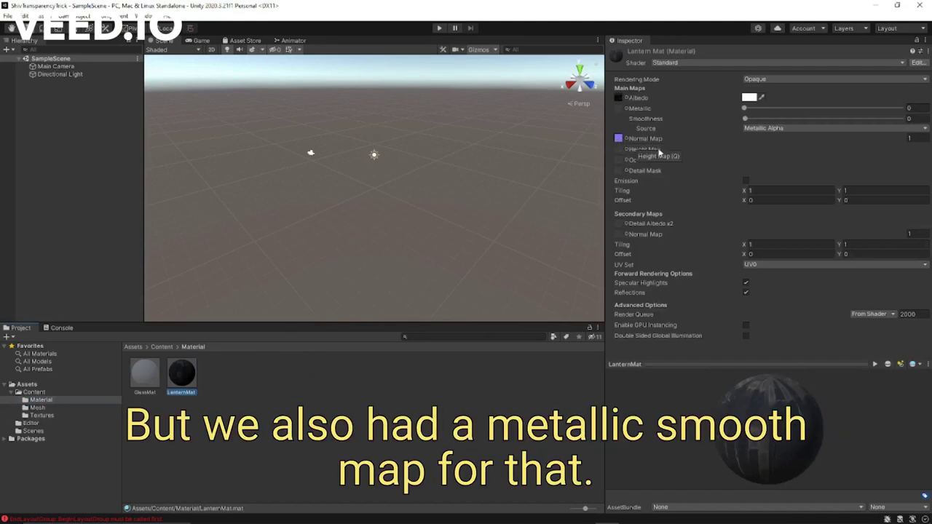
left_click(50, 413)
left_click_drag(188, 383, 620, 115)
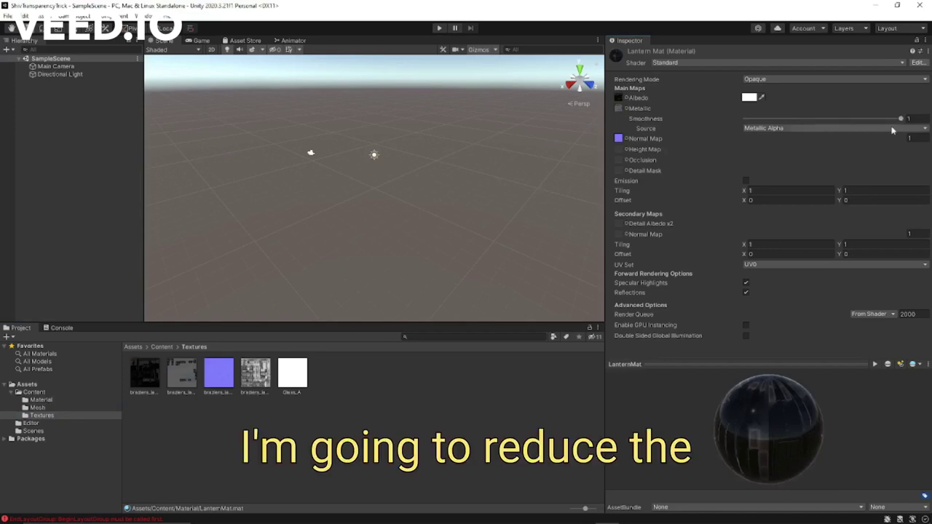
left_click(915, 118)
type("0.5")
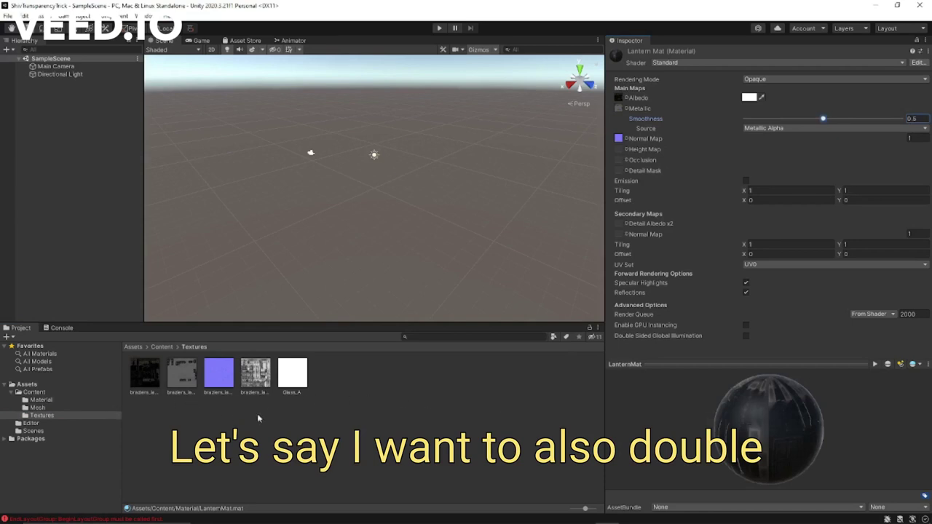
Step: Enable Read/Write and Alpha Is Transparency for the Glass_A texture and apply
left_click(293, 379)
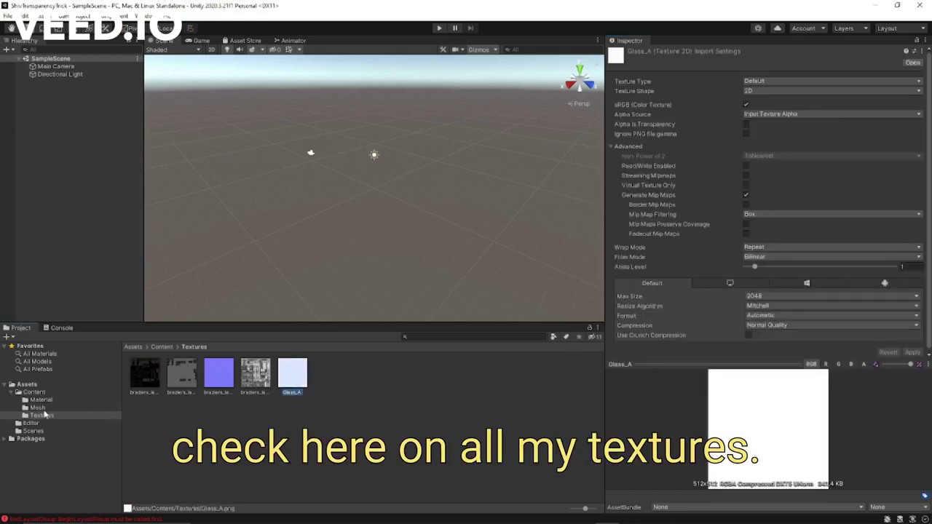
left_click(746, 166)
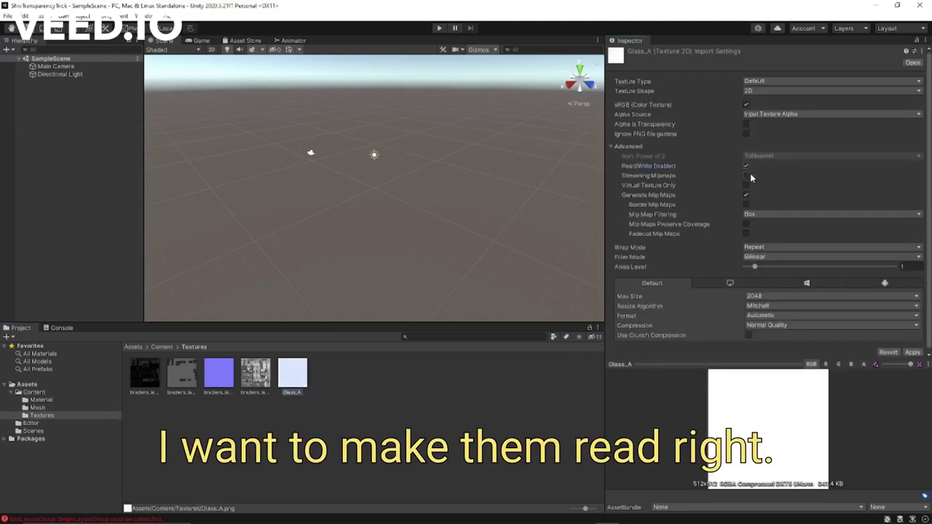
left_click(749, 126)
left_click(913, 352)
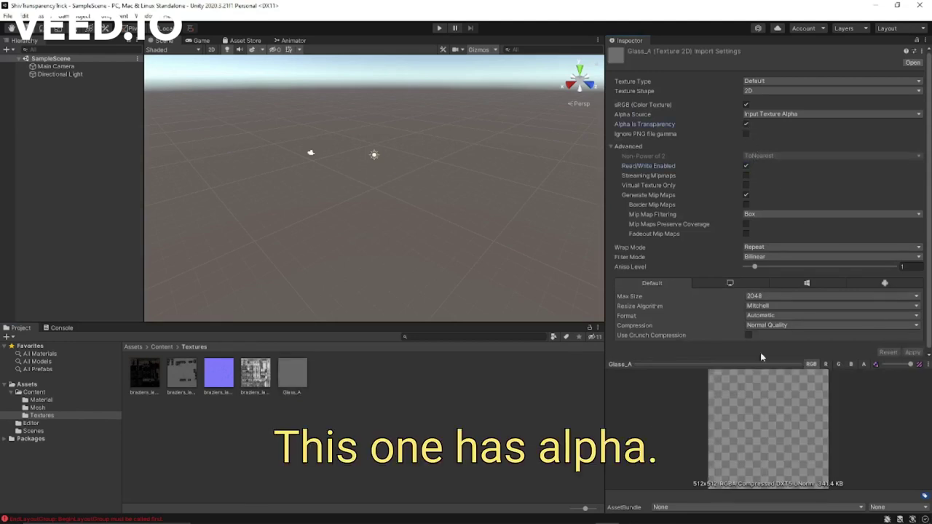
Step: Enable Read/Write on the braziers_lantern Roughness and Normal textures, applying each change
left_click(259, 374)
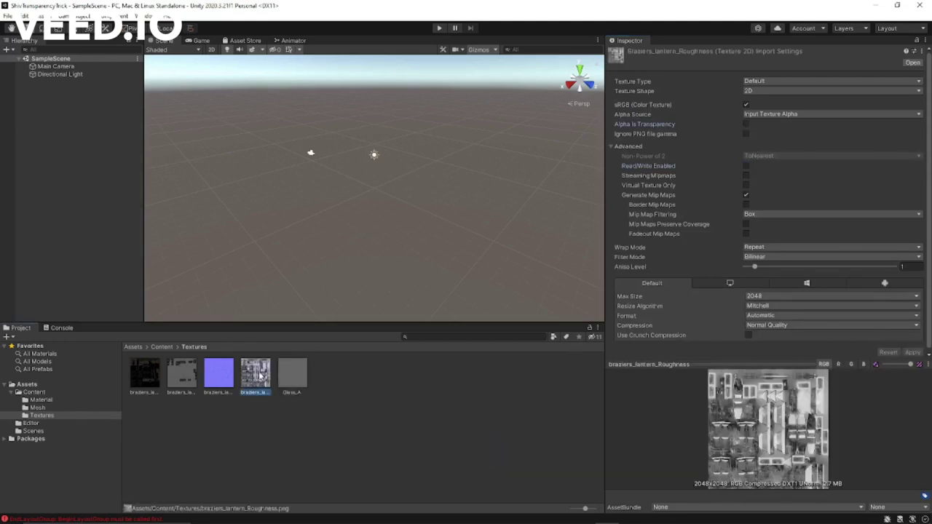
left_click(746, 166)
left_click(912, 353)
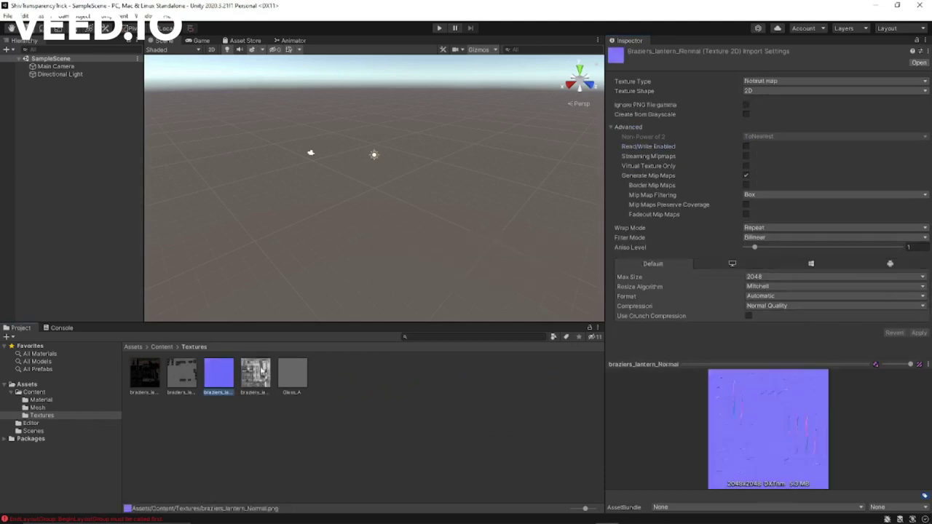
left_click(218, 375)
left_click(745, 146)
left_click(919, 332)
Step: Enable Read/Write on the braziers_lantern Metallic and BaseColor textures, applying each change
left_click(187, 379)
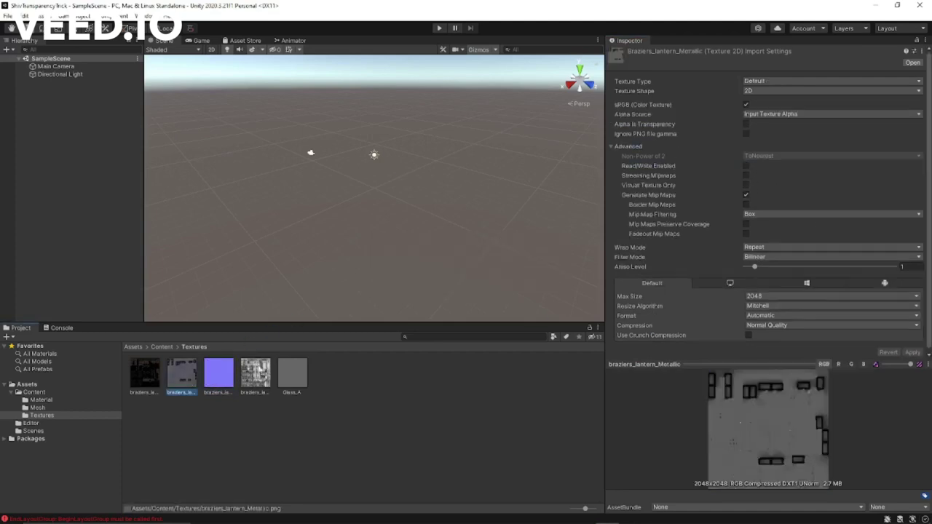
left_click(763, 202)
left_click(746, 166)
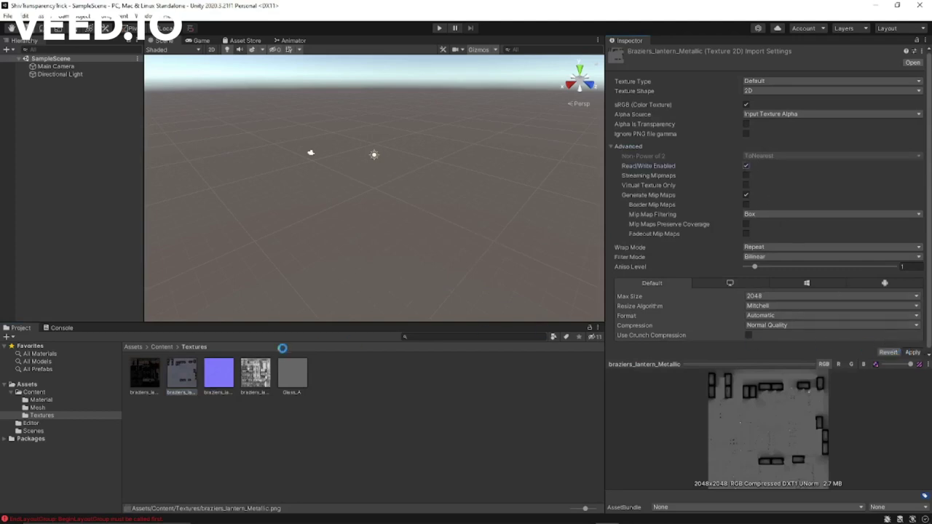
left_click(145, 375)
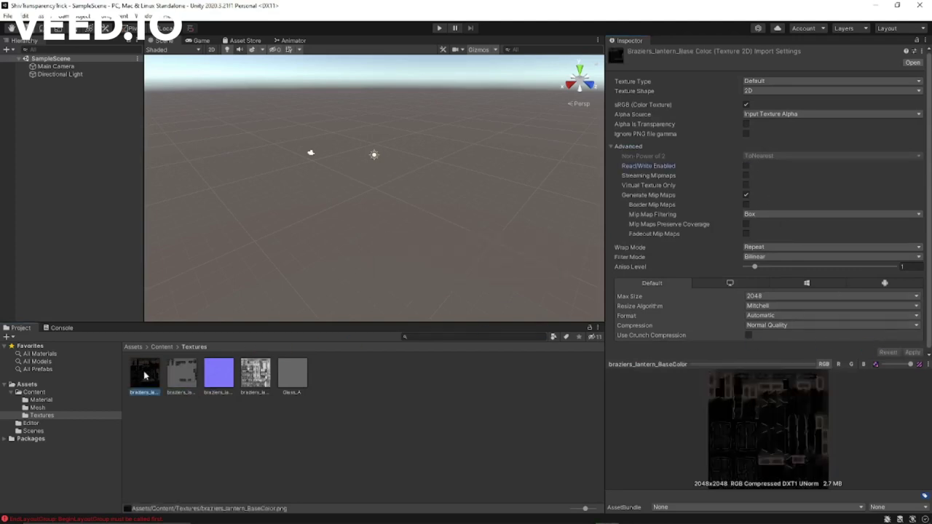
left_click(746, 166)
left_click(913, 353)
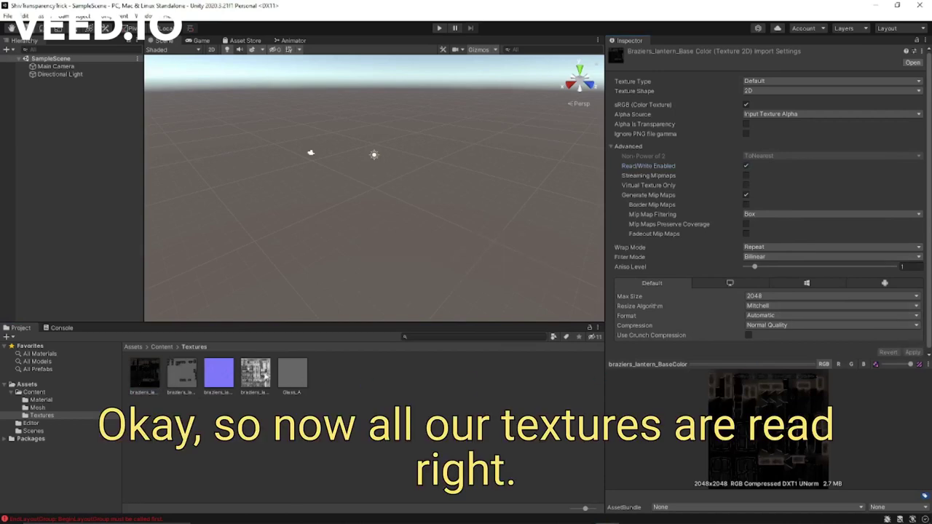
Step: Check the rendering mode and maps of the GlassMat and LanternMat materials
left_click(41, 400)
left_click(146, 376)
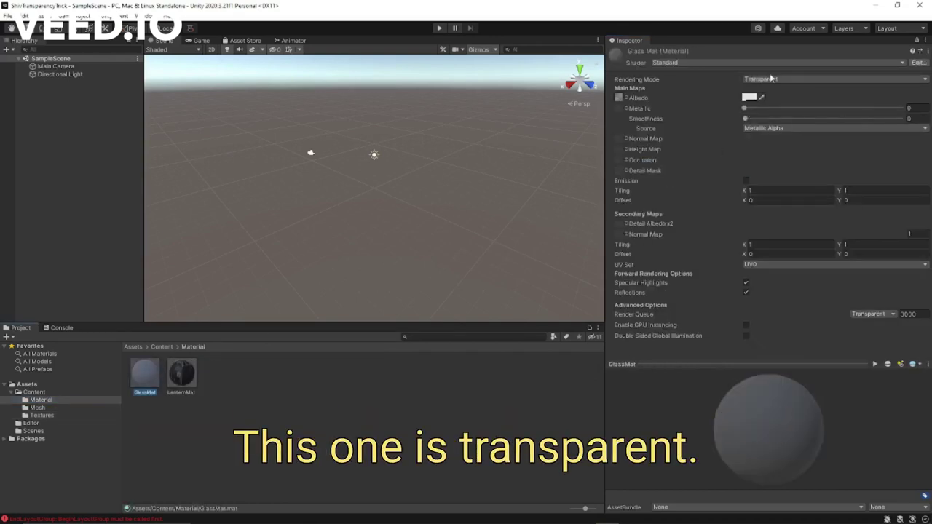
left_click(182, 373)
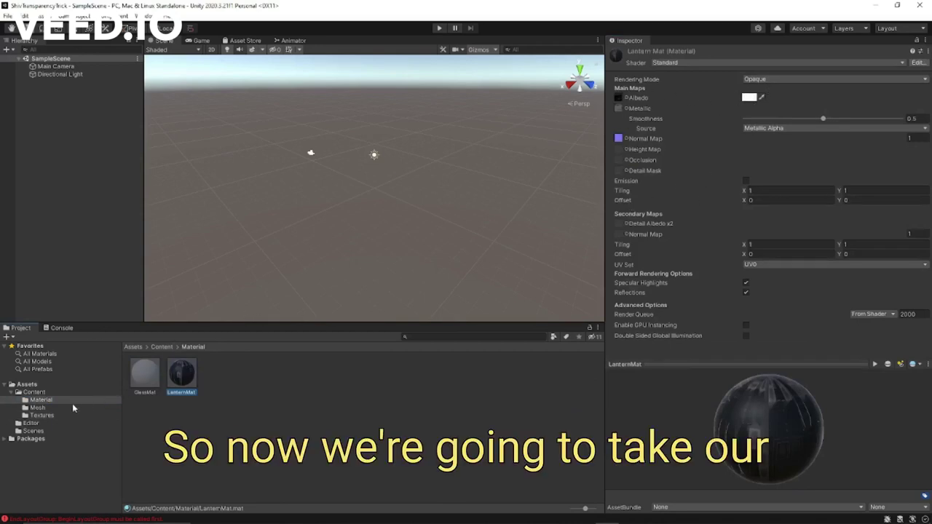
Step: Add the lantern model from the Mesh folder to SampleScene and examine its glass panes from the side
left_click(40, 408)
left_click_drag(144, 384, 69, 68)
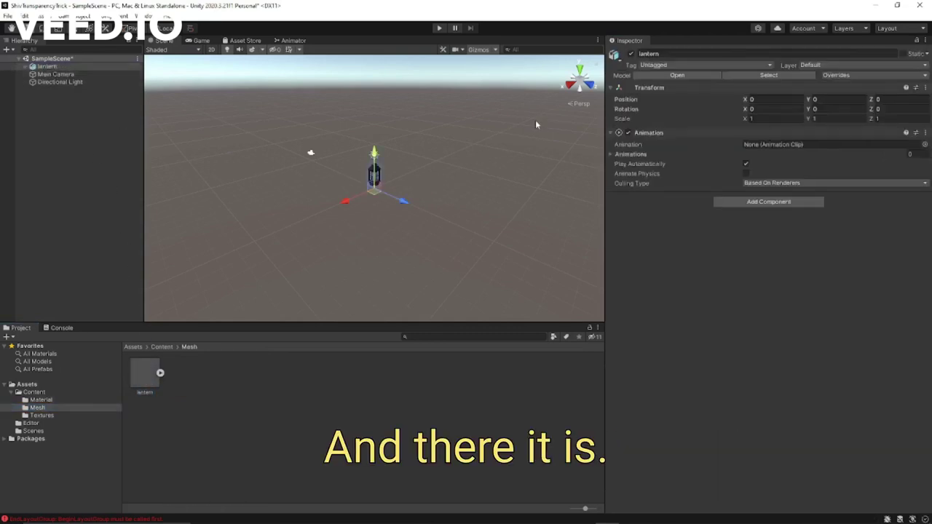
left_click(569, 86)
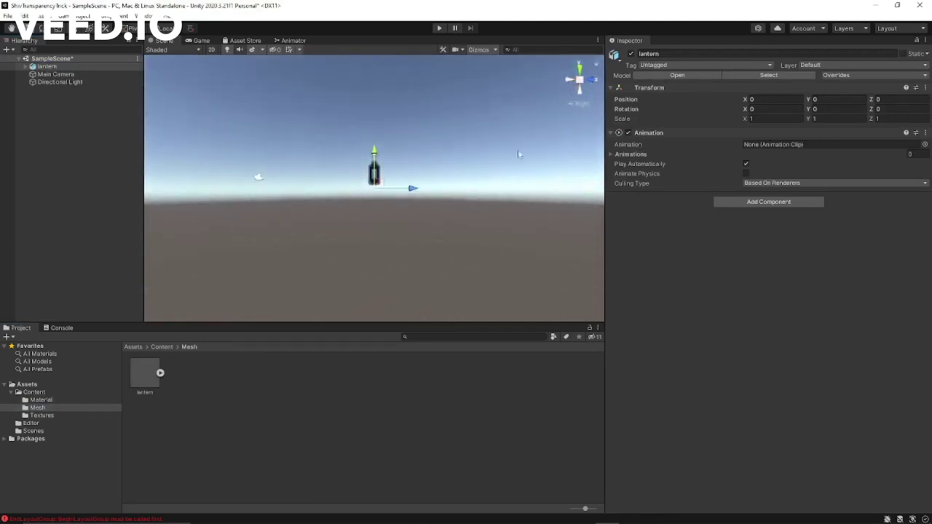
scroll(511, 159, "up", 3)
mouse_move(470, 146)
middle_mouse_down()
mouse_move(480, 203)
mouse_move(472, 152)
middle_mouse_up()
scroll(472, 152, "up", 5)
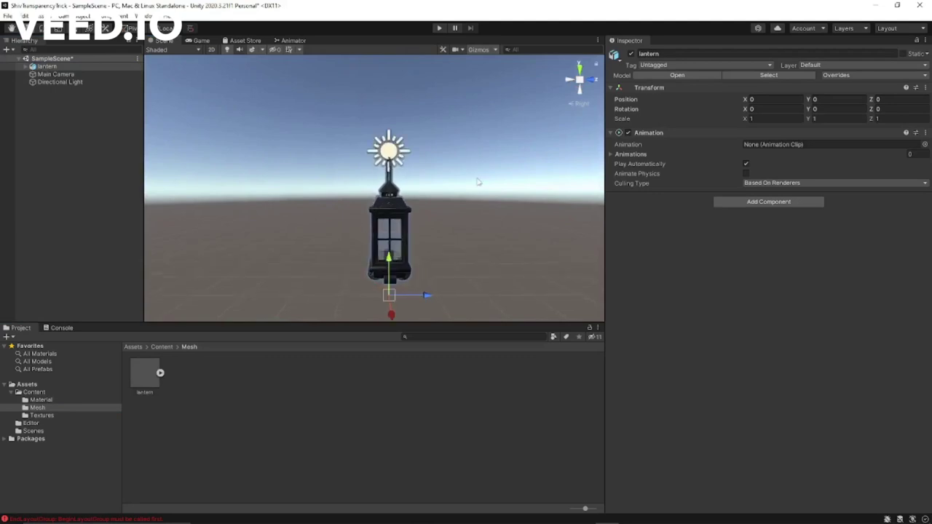
scroll(469, 173, "up", 3)
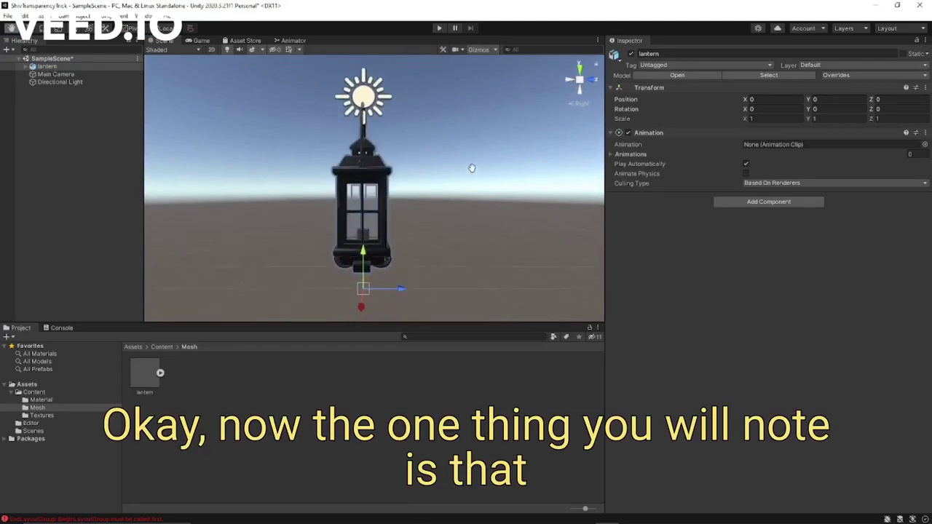
scroll(472, 173, "up", 1)
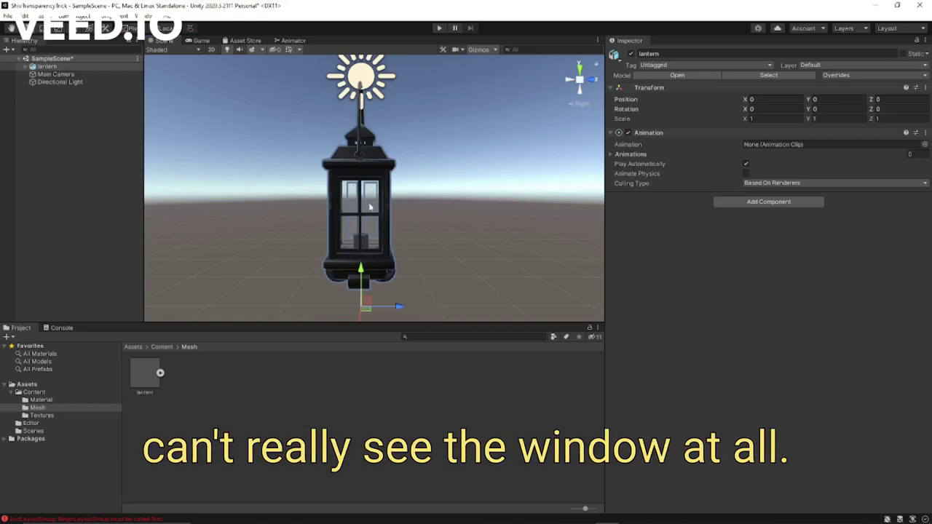
mouse_move(442, 201)
middle_mouse_down()
mouse_move(376, 198)
mouse_move(492, 196)
mouse_move(433, 196)
middle_mouse_up()
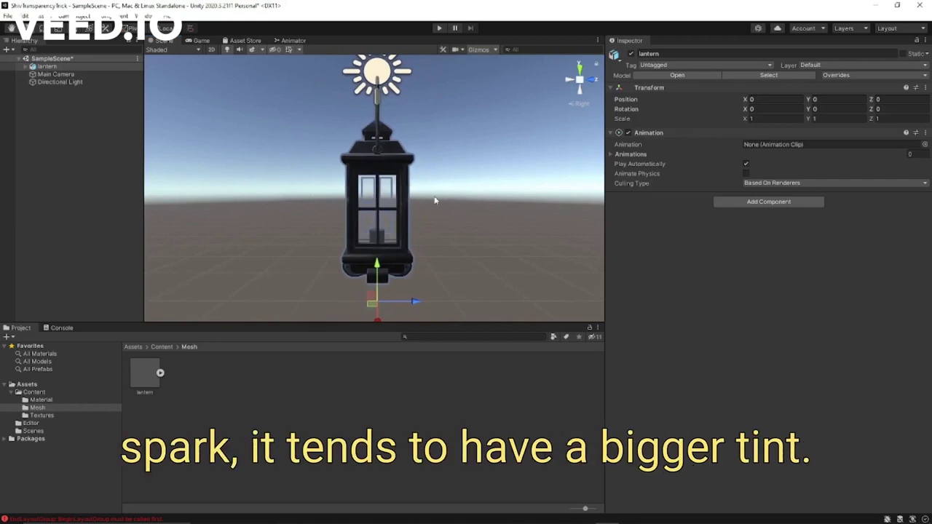
Step: Remove Glass_A from GlassMat's Albedo map and assign it as the Metallic map instead
left_click(53, 400)
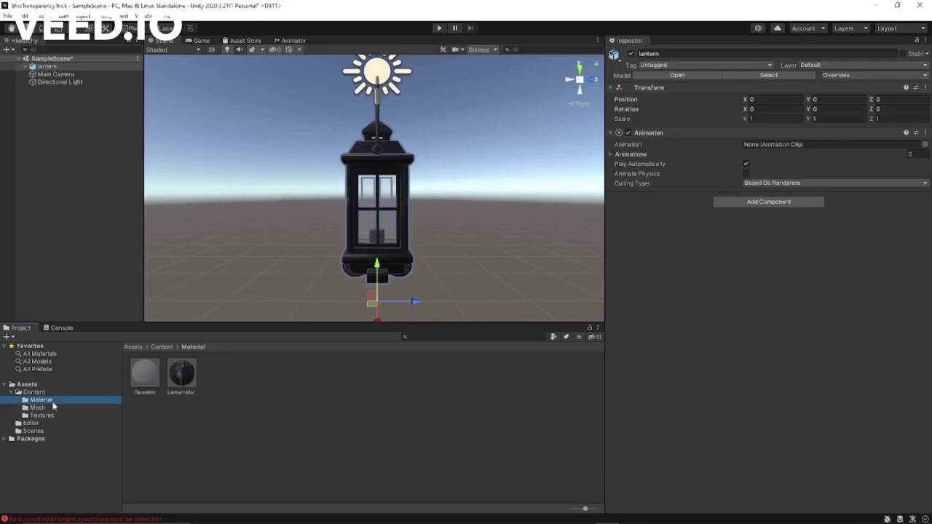
left_click(183, 375)
left_click(144, 379)
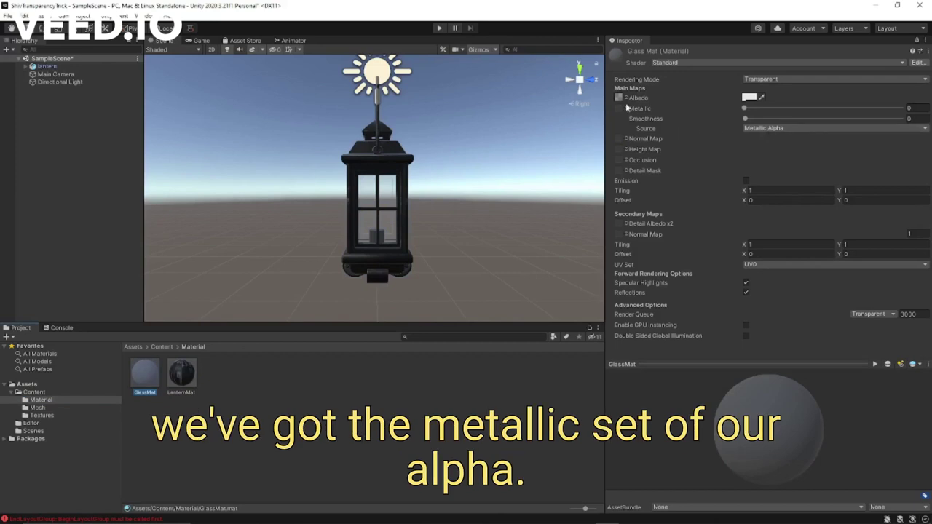
left_click(618, 98)
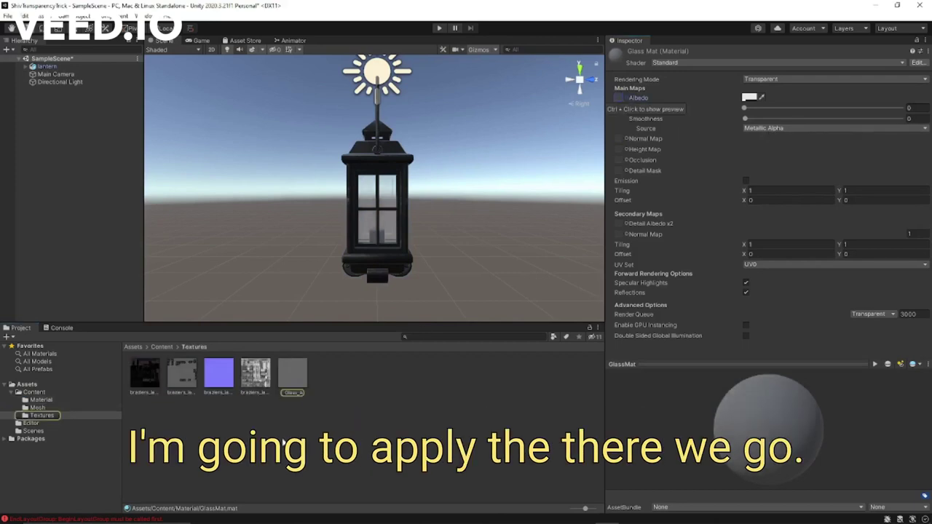
left_click_drag(291, 375, 621, 109)
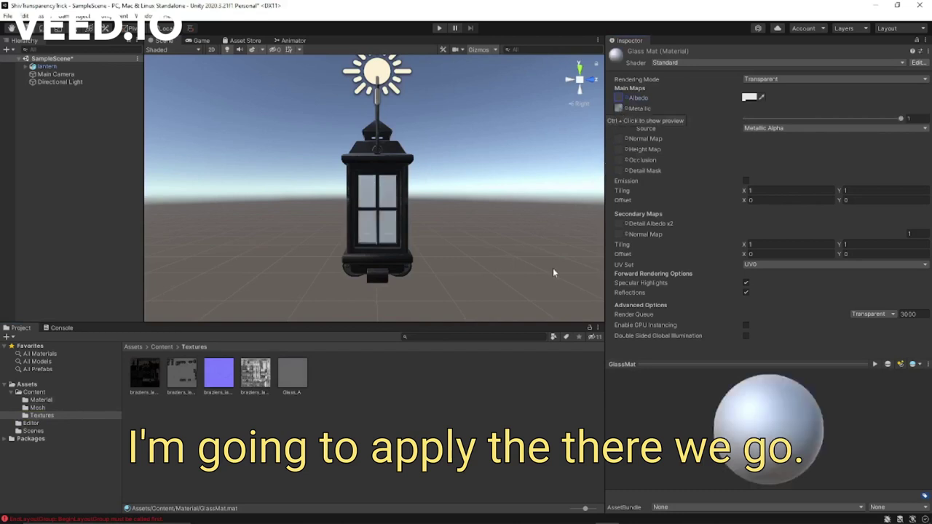
left_click(453, 415)
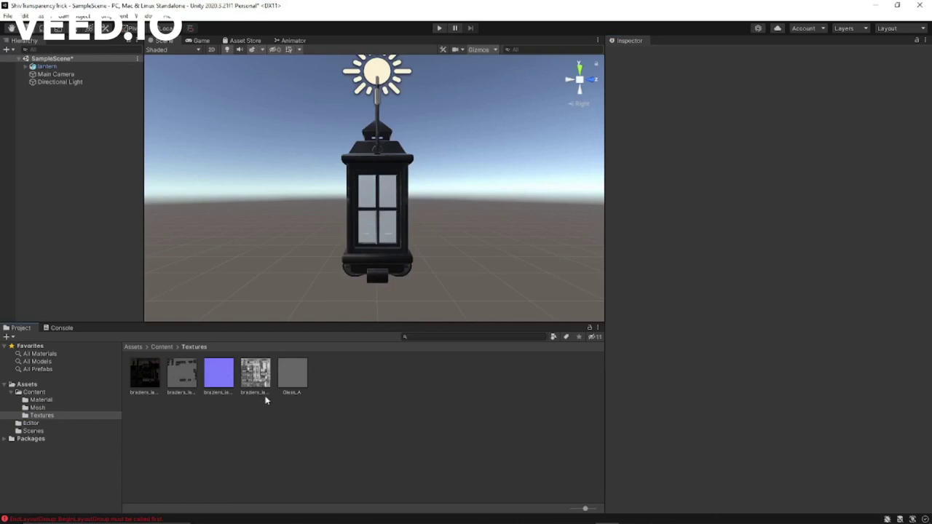
Step: Review the Glass_A texture's import settings and LanternMat's material properties
left_click(291, 375)
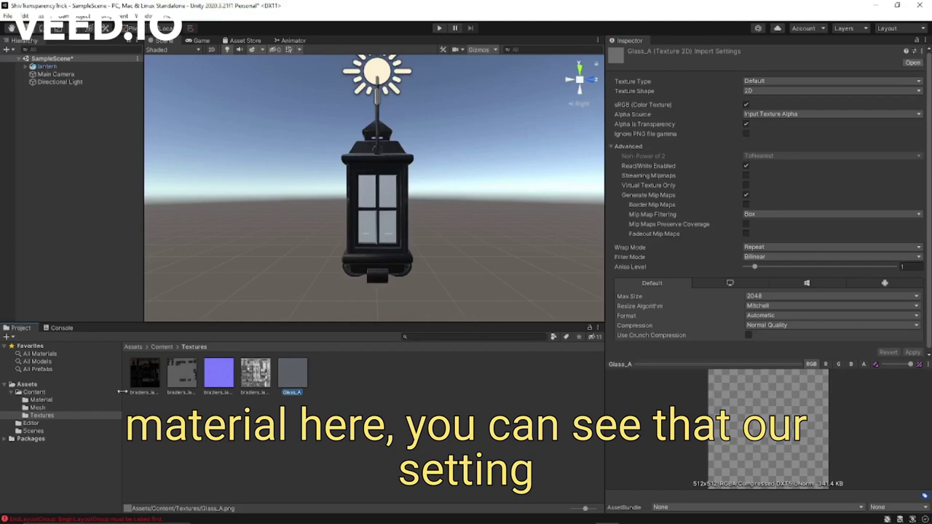
left_click(51, 401)
left_click(173, 378)
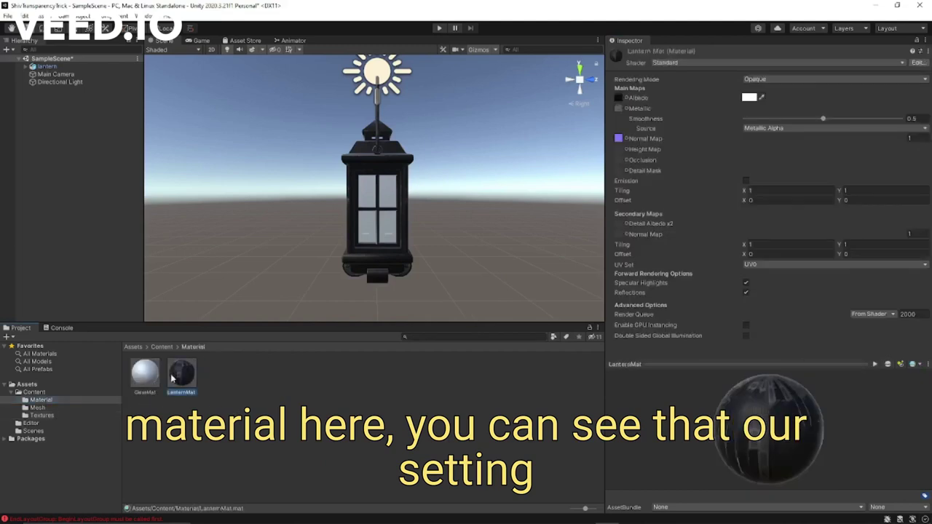
Step: Try Albedo Alpha as GlassMat's smoothness source, and restore Metallic Alpha
left_click(147, 374)
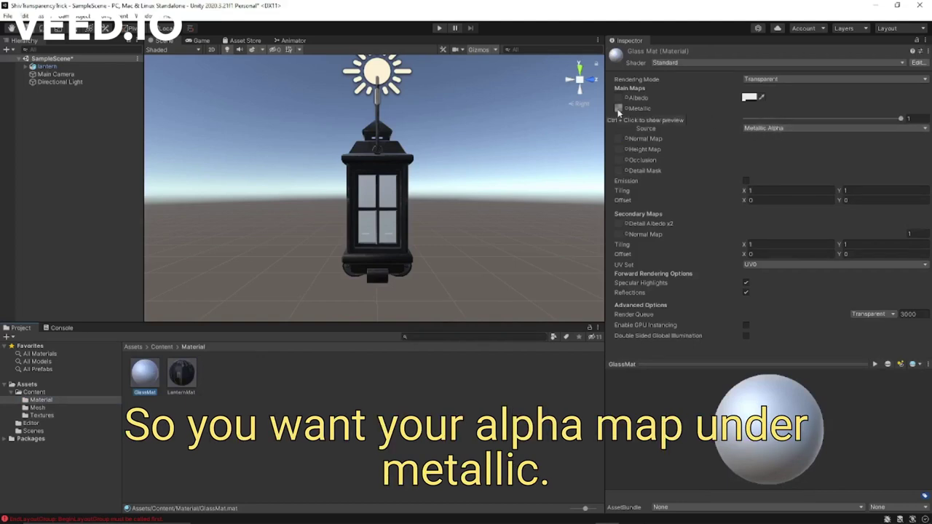
left_click(770, 128)
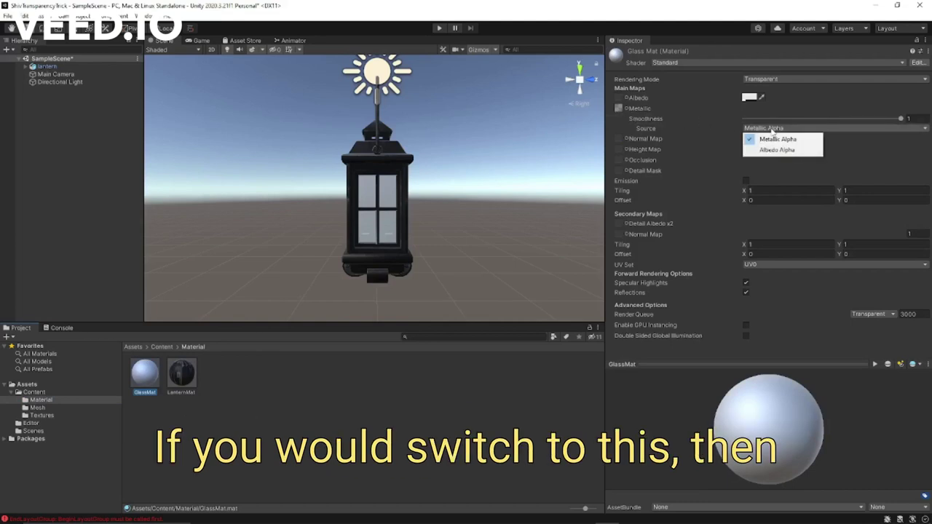
left_click(776, 150)
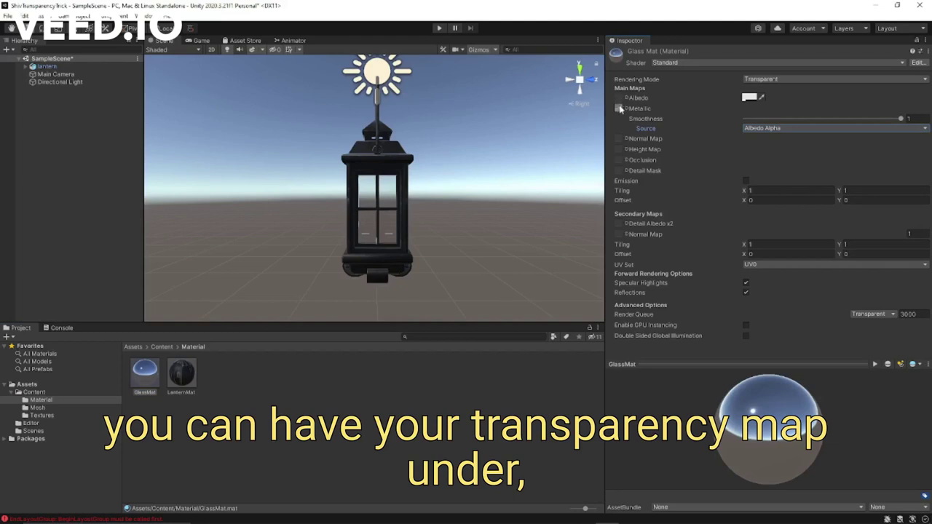
left_click(748, 129)
left_click(774, 139)
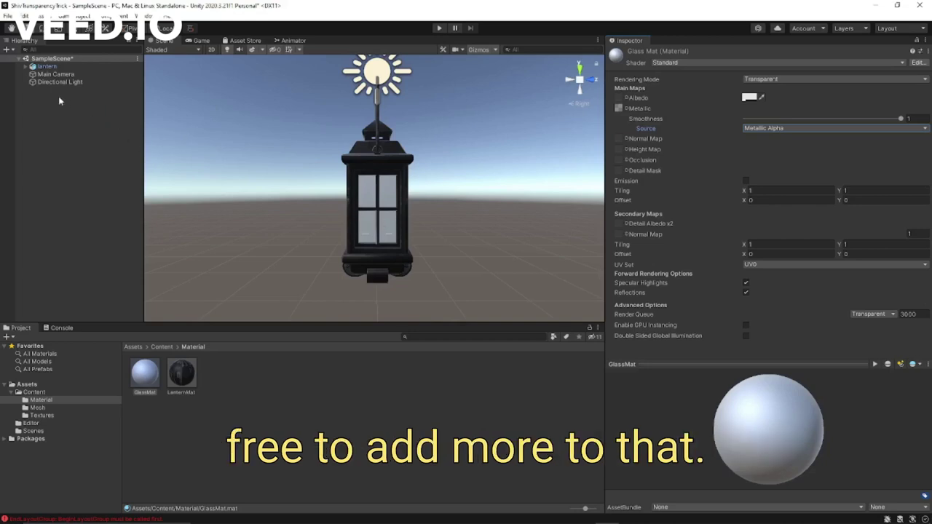
Step: Create an original prefab of the scene's lantern object in the Content folder
left_click(25, 66)
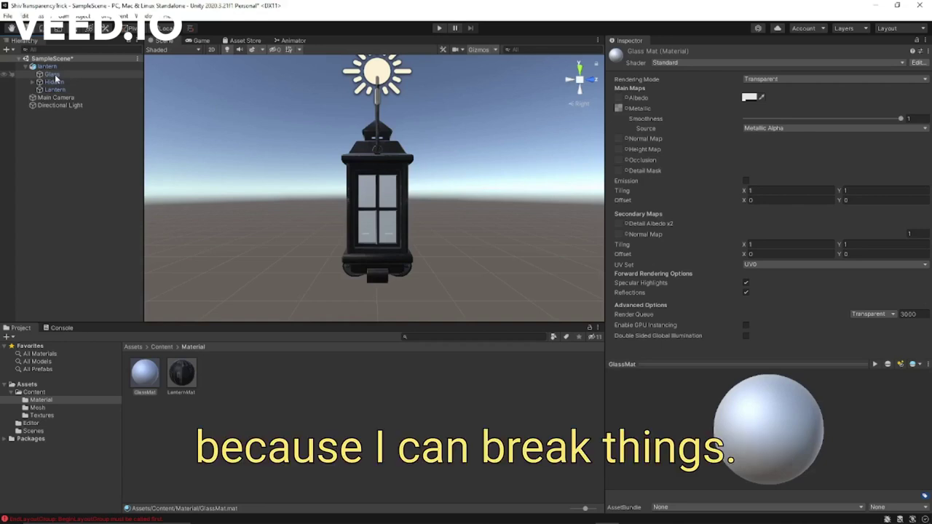
left_click(52, 68)
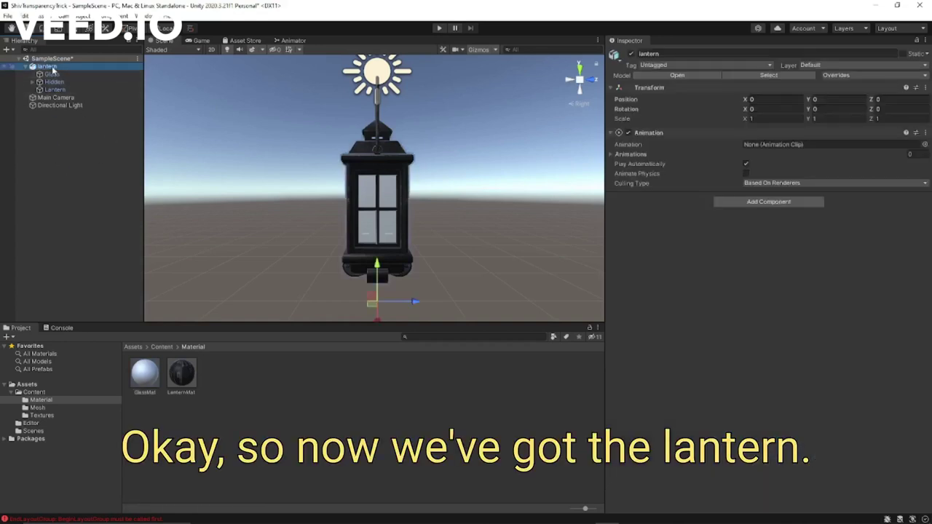
left_click(161, 347)
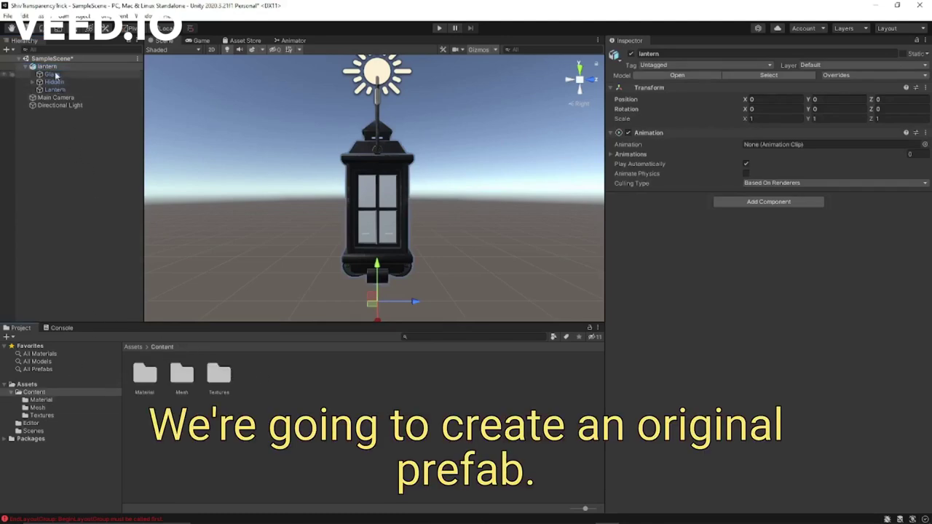
left_click_drag(47, 67, 254, 379)
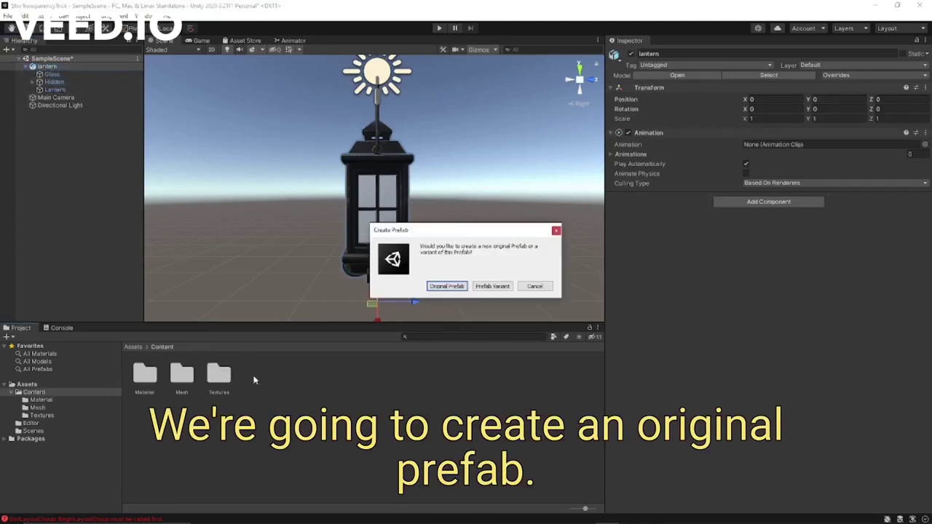
left_click(452, 287)
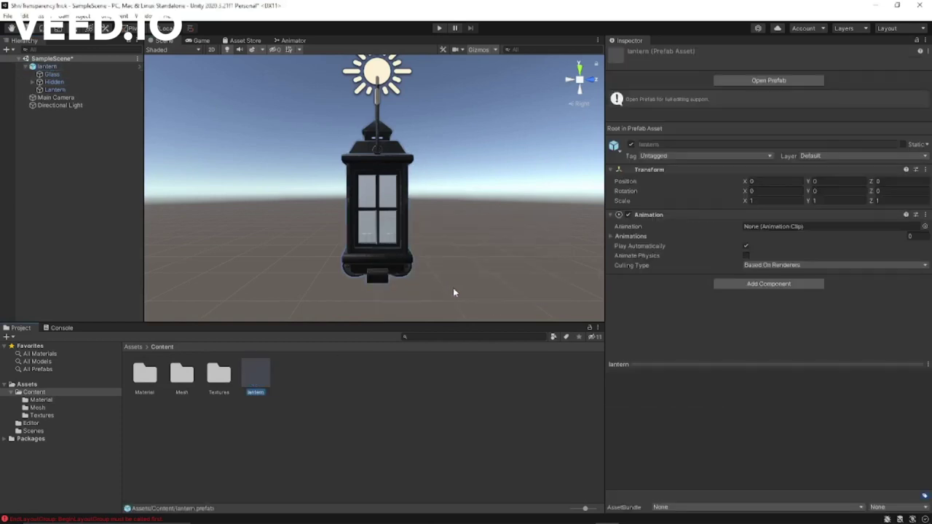
Step: Rename the new prefab lalantern and assign it to a new asset bundle with the same name
key("F2")
key("ctrl+c")
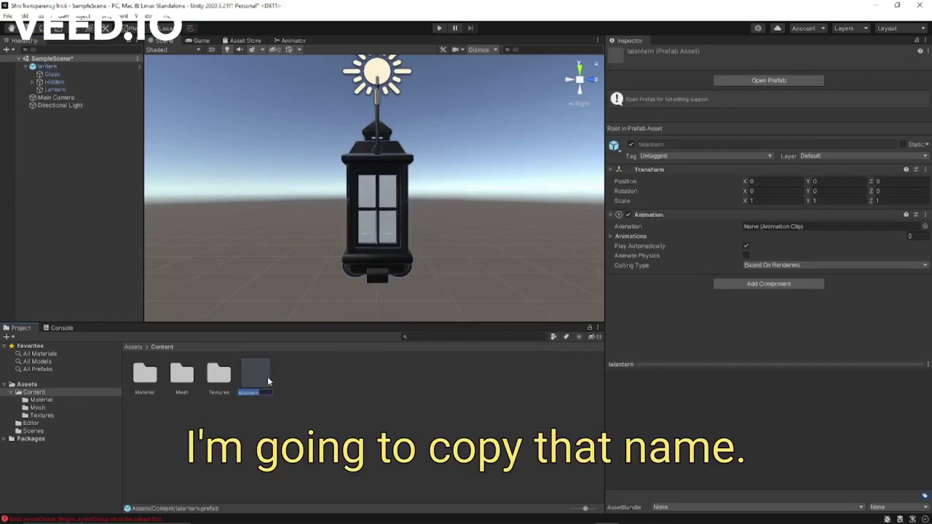
left_click(668, 507)
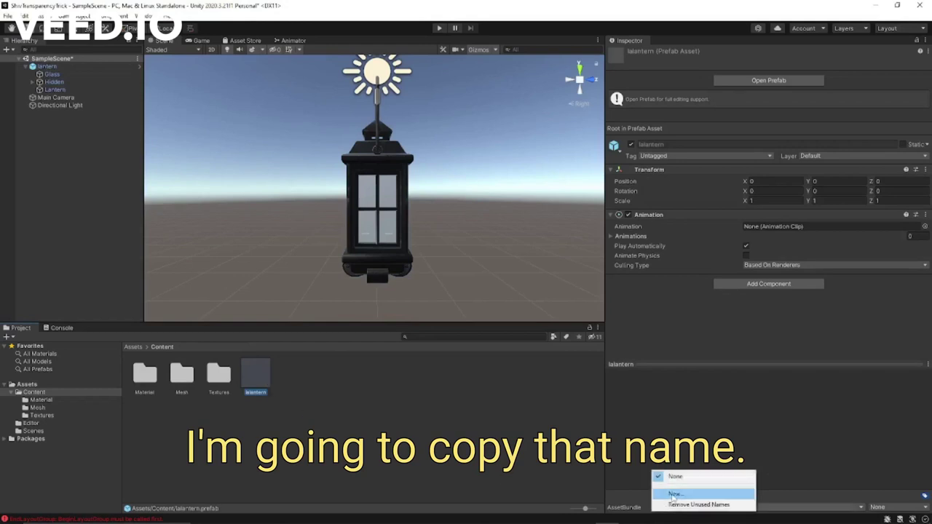
left_click(674, 495)
key("ctrl+v")
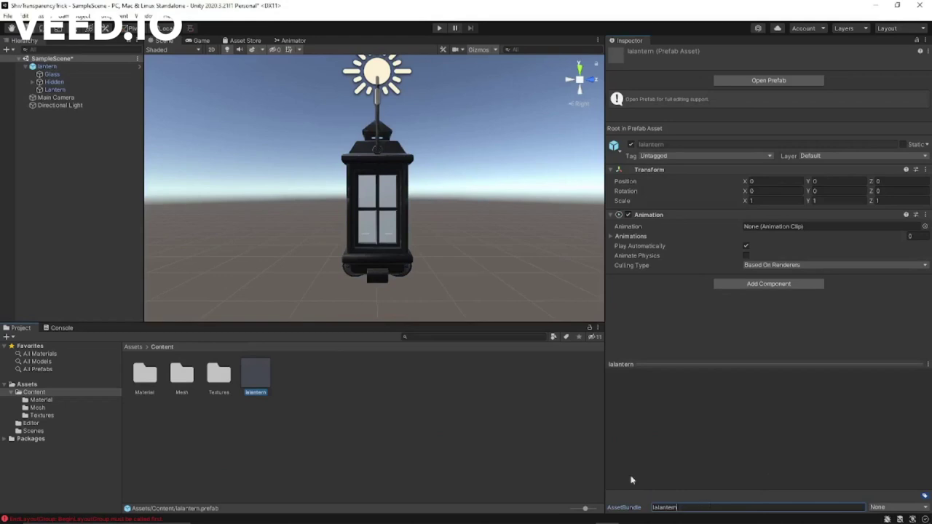
left_click(483, 415)
Step: Copy the lalantern prefab's name again and check its available asset bundle options without changing them
left_click(260, 373)
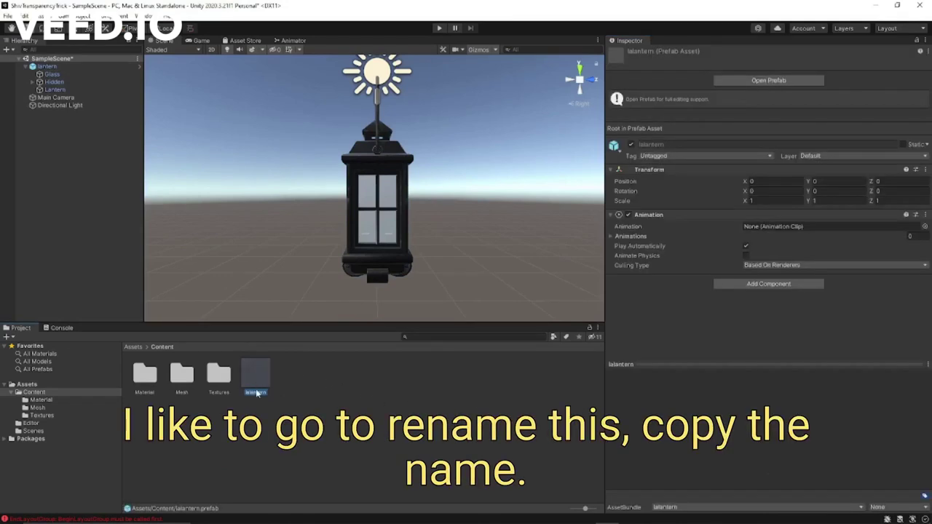
left_click(256, 393)
key("ctrl+c")
key("Return")
left_click(668, 508)
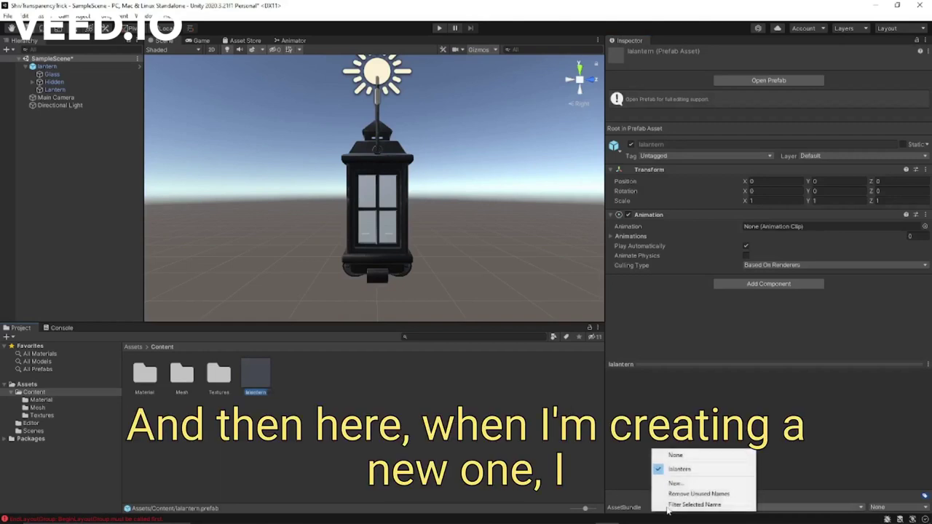
left_click(493, 482)
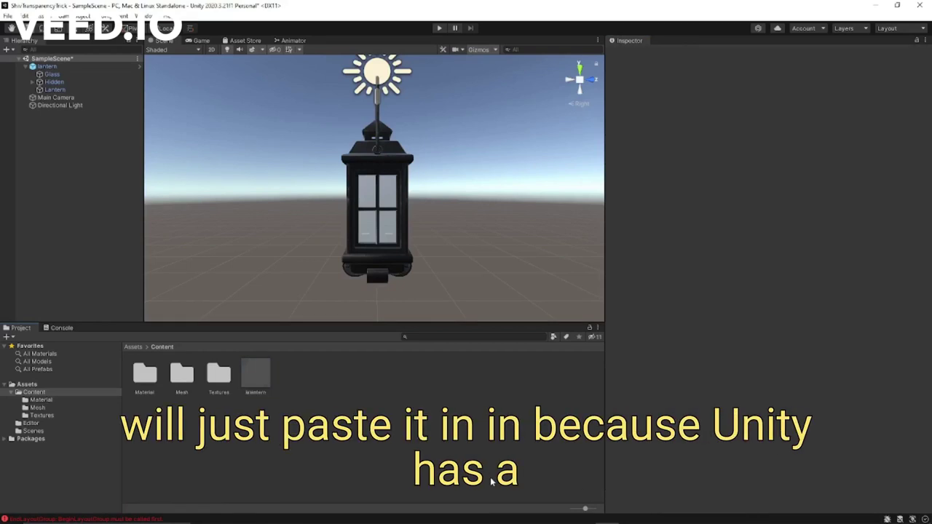
left_click(266, 390)
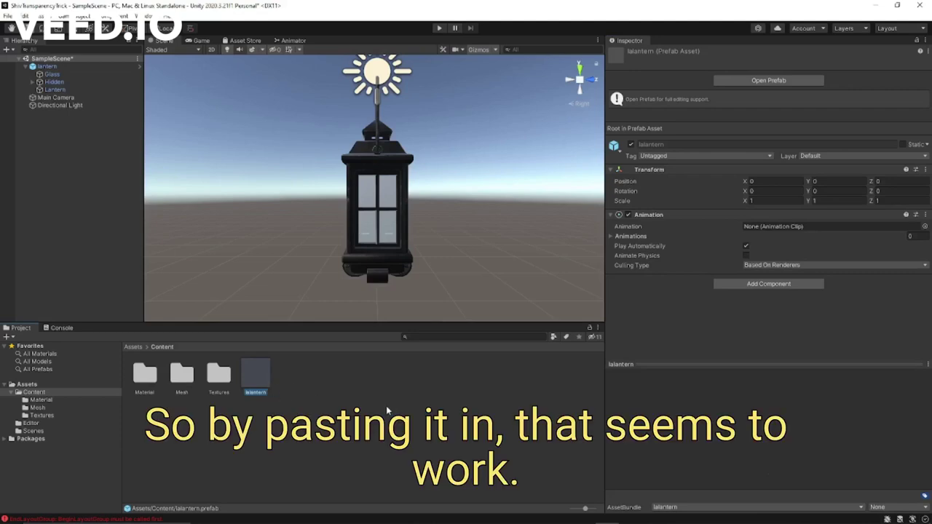
Step: Assign the Textures, Mesh and Material folders to the lalantern asset bundle
left_click(220, 394)
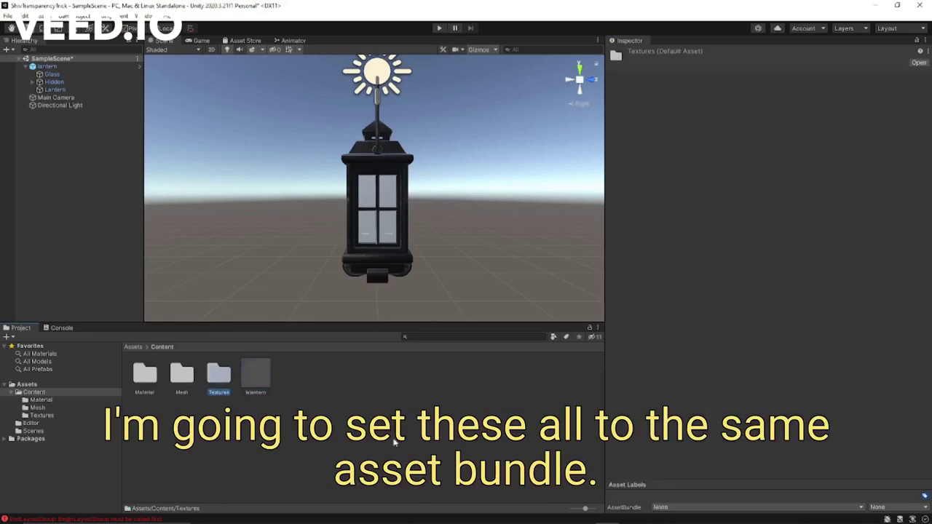
left_click(666, 509)
left_click(674, 481)
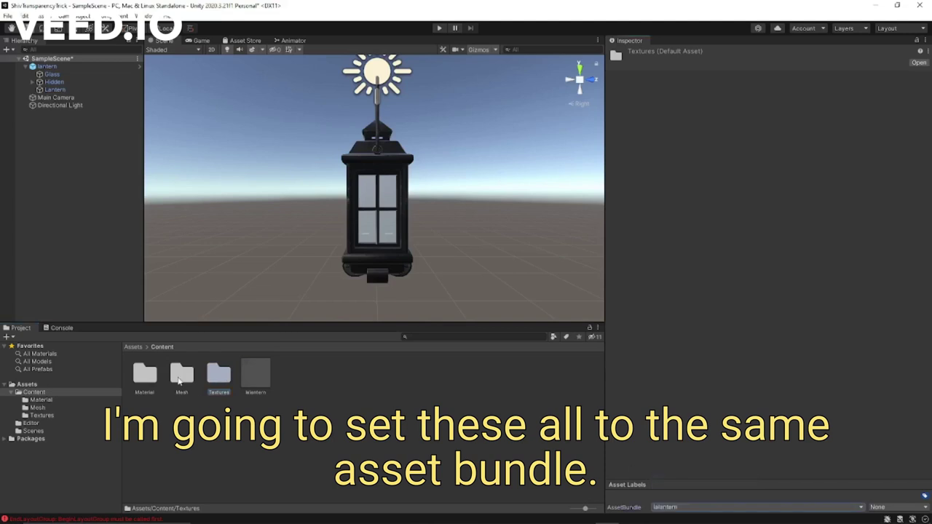
left_click(180, 376)
left_click(666, 507)
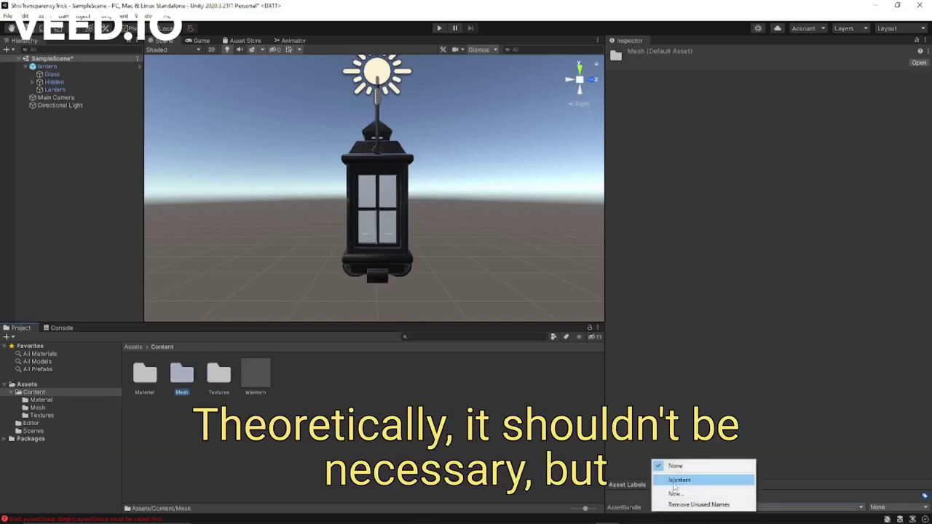
left_click(674, 482)
left_click(148, 376)
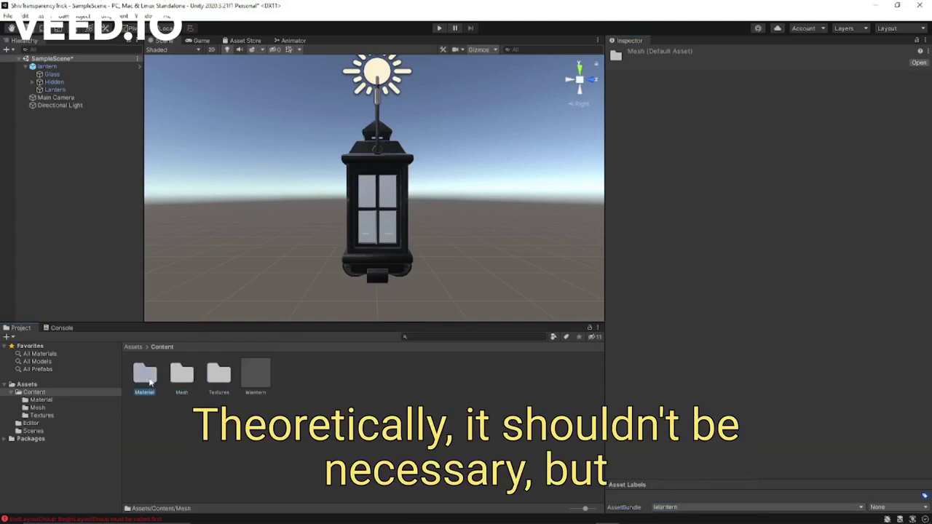
left_click(668, 508)
left_click(674, 480)
left_click(278, 457)
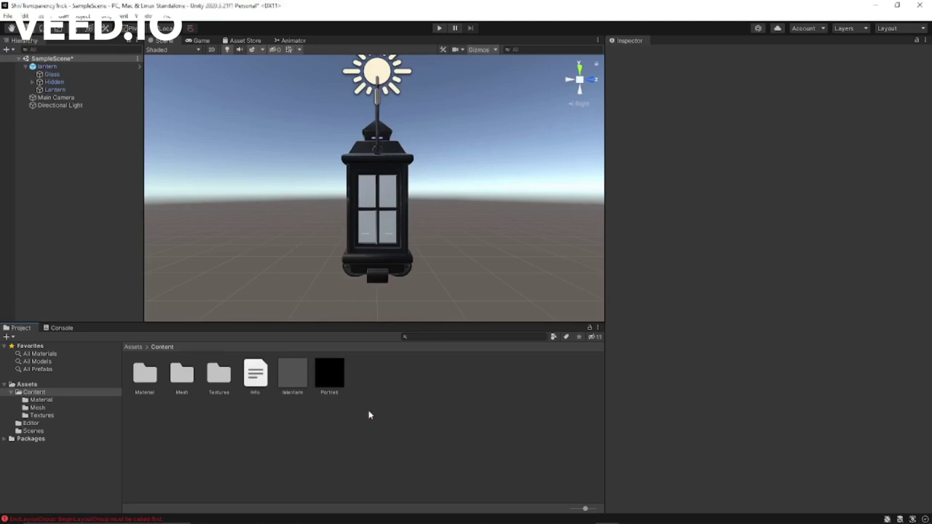
Step: Open the Portrait image in paint.net and paste the copied lantern screenshot into it, keeping the canvas size
left_click(325, 379)
right_click(325, 380)
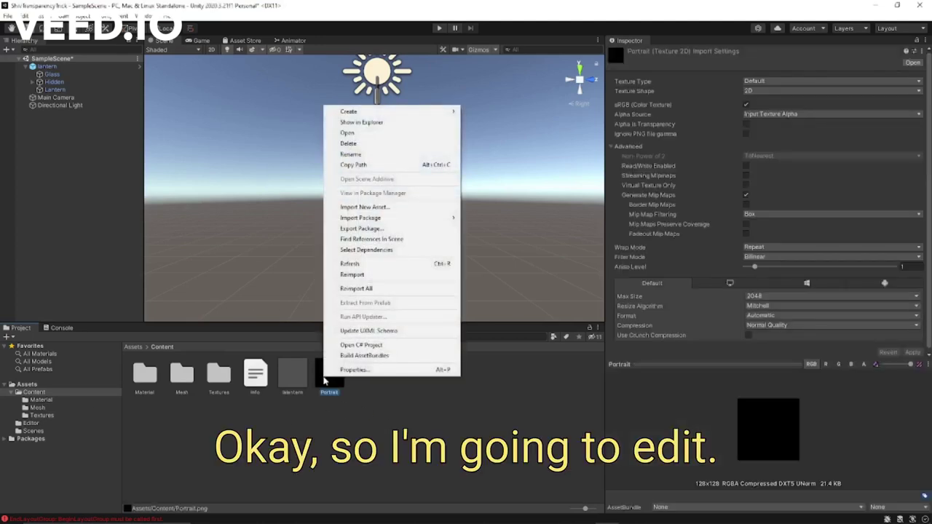
key("Escape")
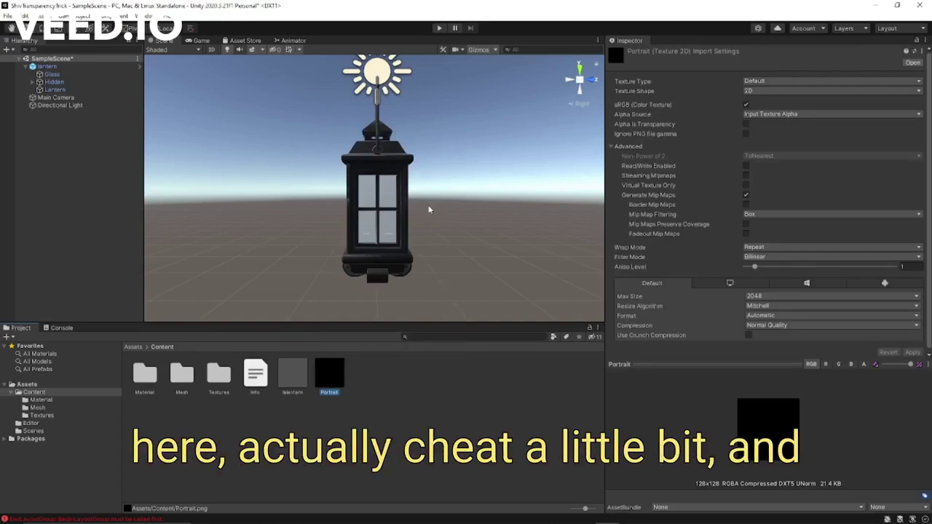
double_click(335, 371)
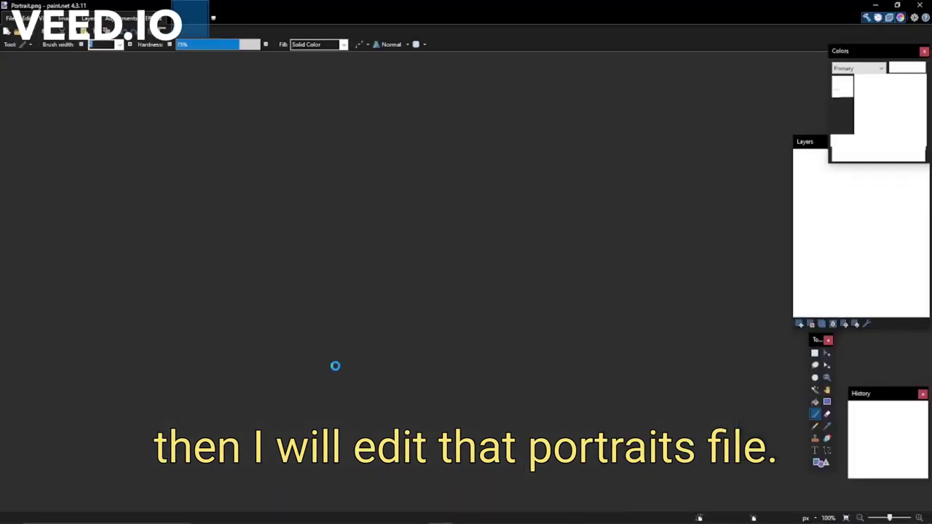
key("ctrl+v")
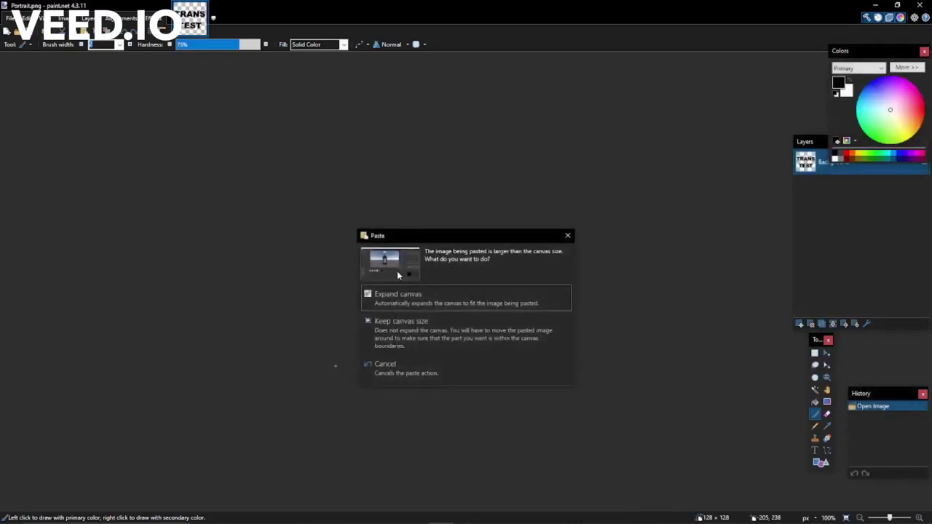
left_click(404, 336)
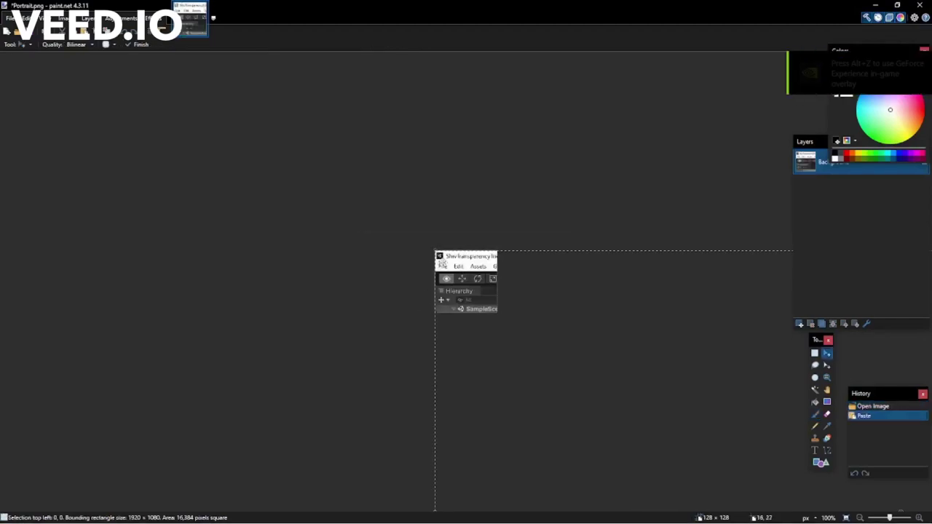
Step: Scale the pasted screenshot down to about 628 × 353 px and position it so the lantern is centred on the canvas
left_click_drag(435, 251, 715, 433, "shift")
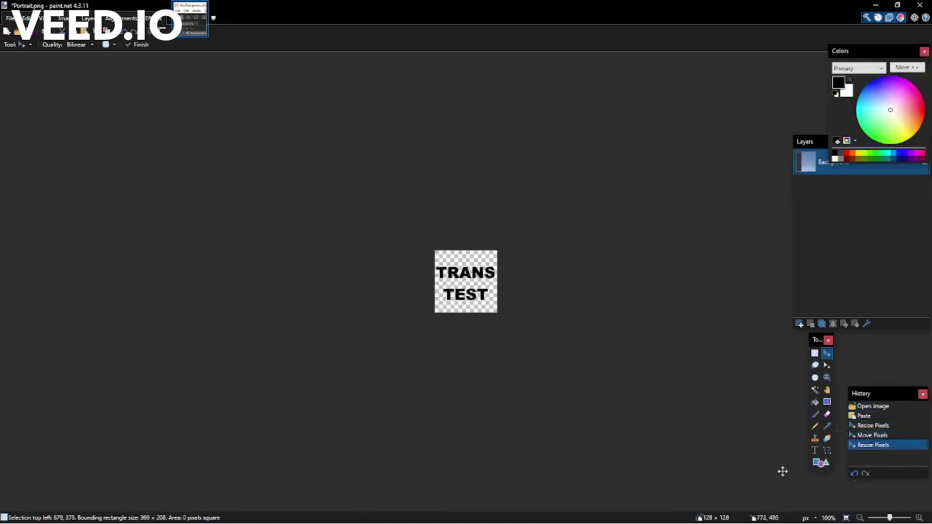
left_click_drag(782, 471, 438, 291)
left_click_drag(576, 339, 657, 427, "shift")
left_click_drag(574, 359, 542, 343)
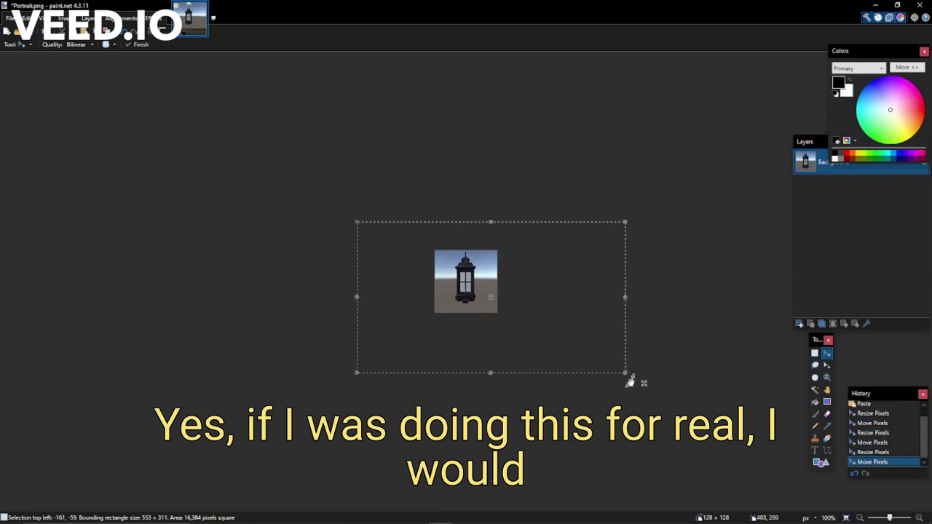
left_click_drag(629, 382, 666, 400, "shift")
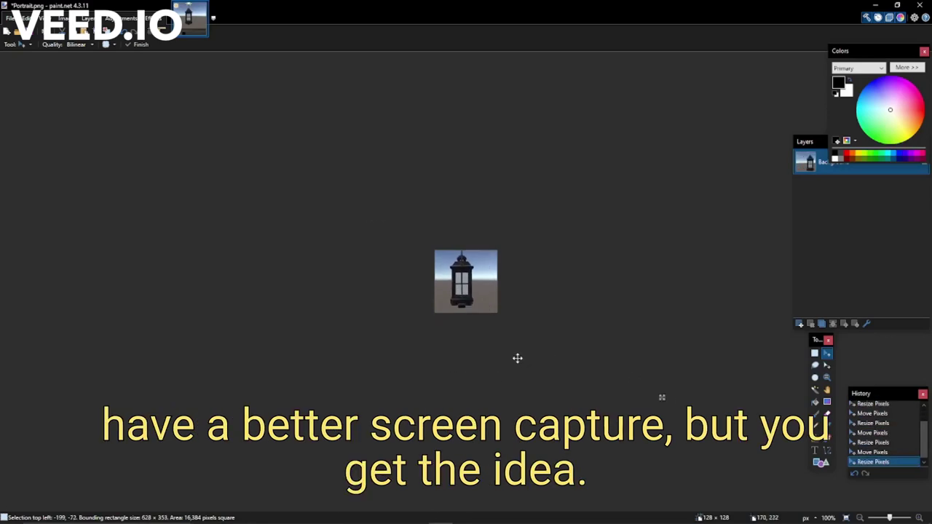
left_click_drag(517, 358, 522, 358)
Step: Save Portrait.png, accepting the save configuration with auto-detected bit depth
left_click(11, 19)
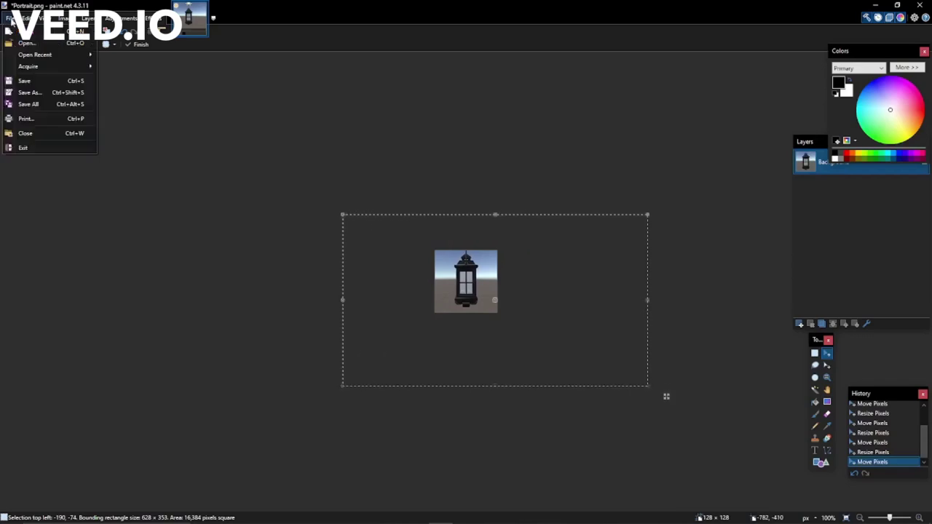
left_click(26, 80)
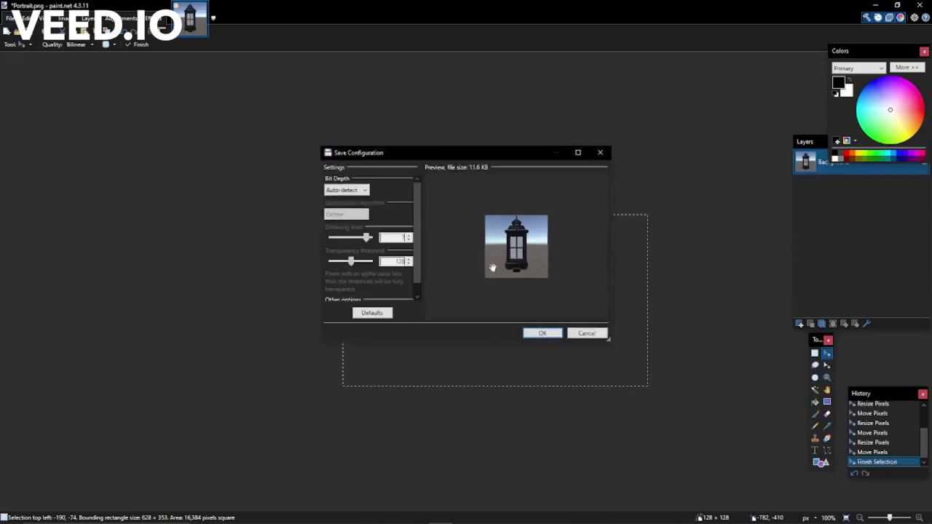
left_click(543, 334)
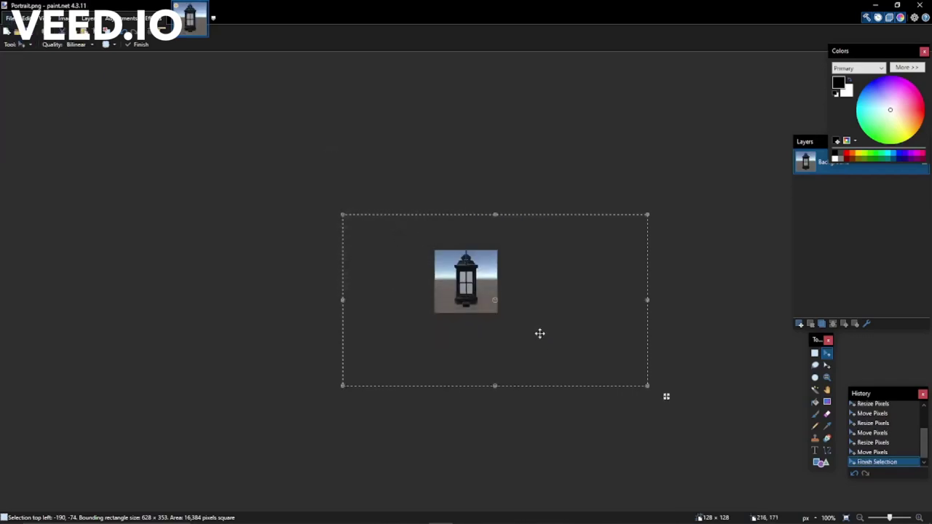
Step: Switch back to Unity and assign the Portrait texture to the lalantern asset bundle
key("alt+Tab")
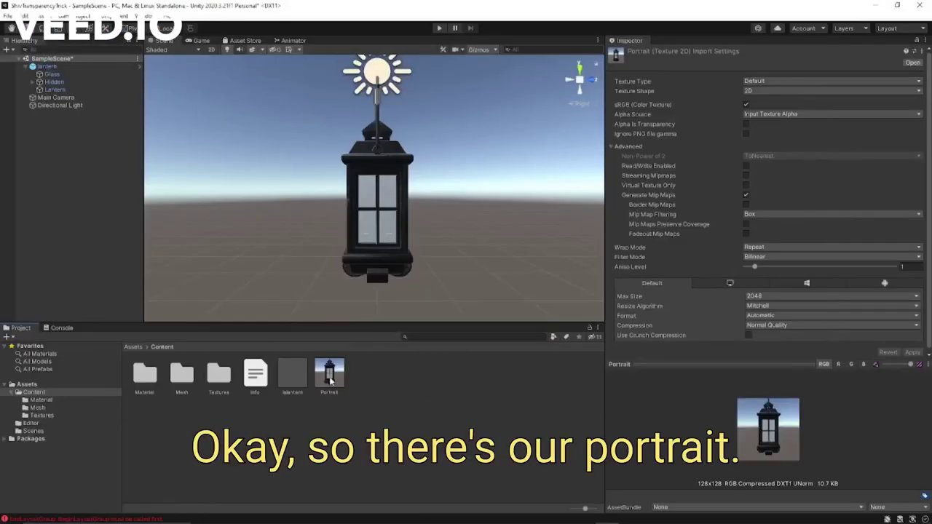
left_click(677, 507)
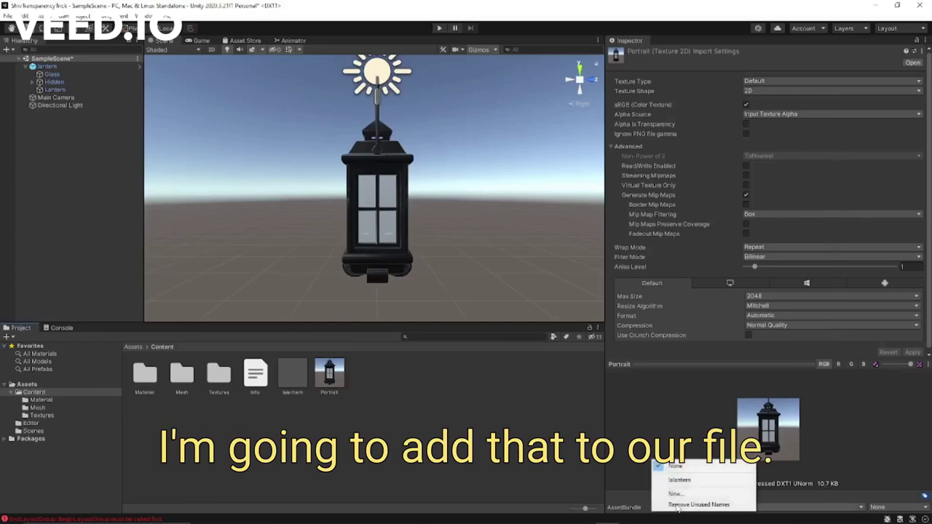
left_click(662, 481)
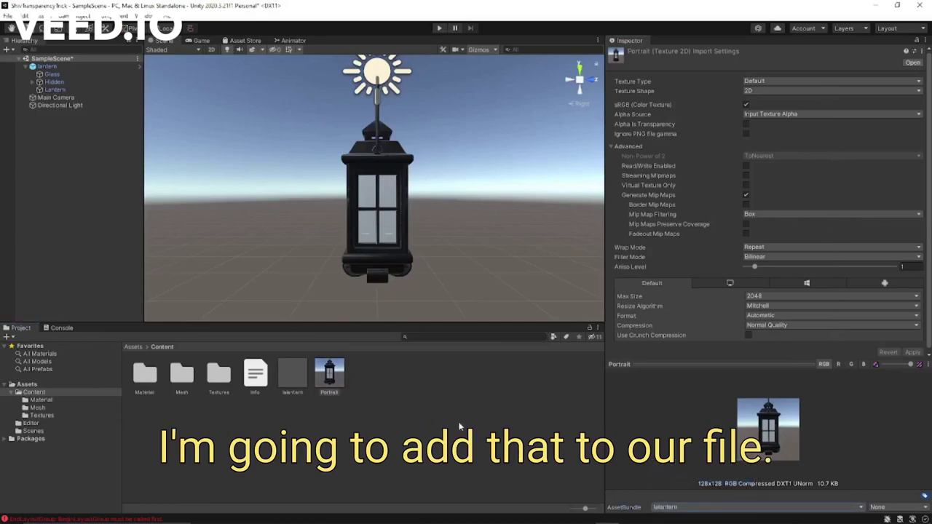
Step: Enable Read/Write on the Portrait texture, set its compression to None, and apply the import settings
left_click(335, 379)
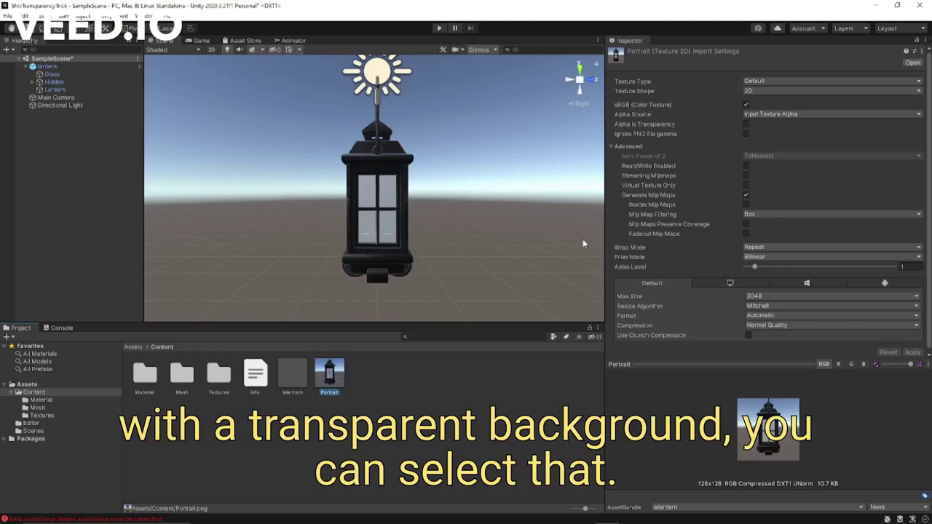
left_click(745, 166)
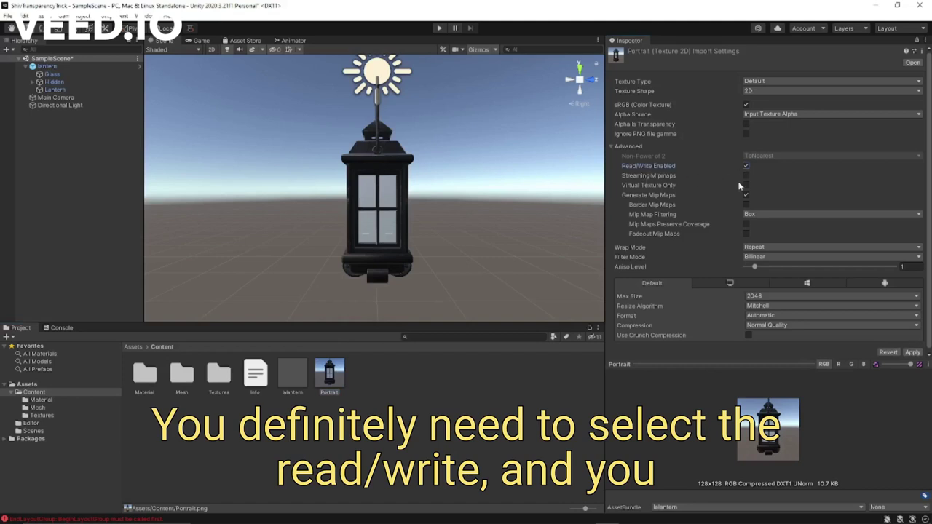
left_click(786, 325)
left_click(773, 336)
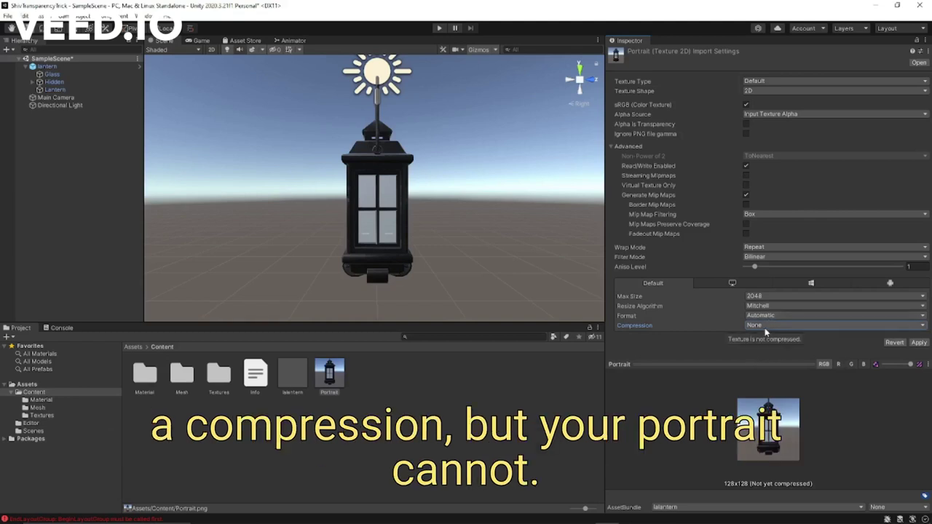
left_click(920, 343)
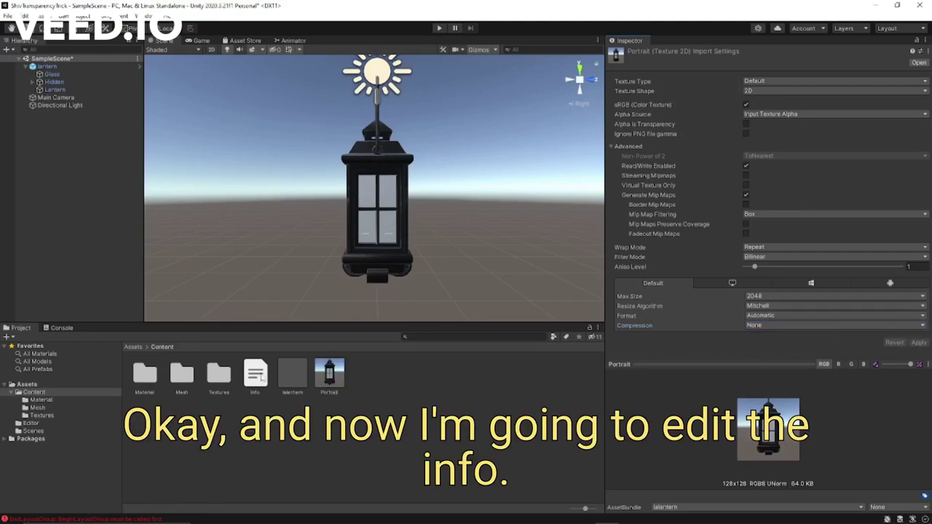
Step: Open the Info text file in Visual Studio and set its name value to "lantern"
left_click(258, 377)
double_click(258, 376)
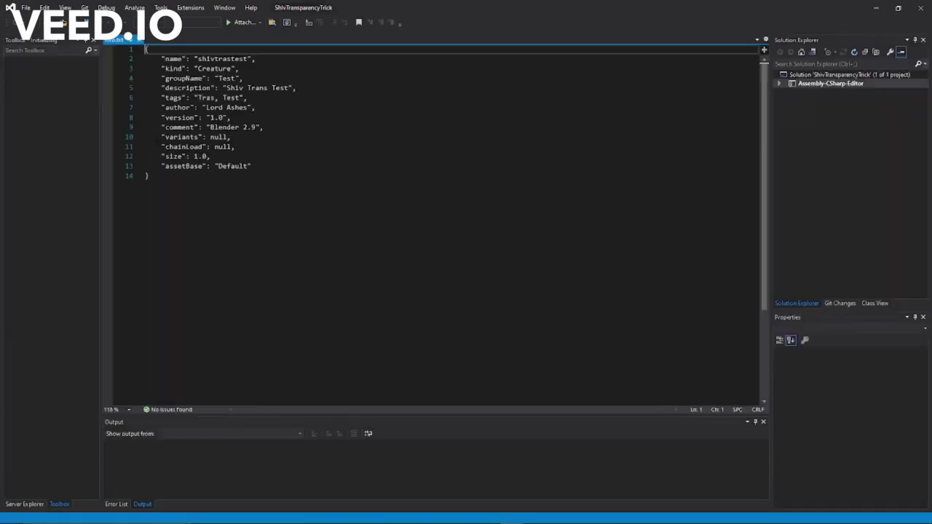
double_click(215, 59)
type("lantern")
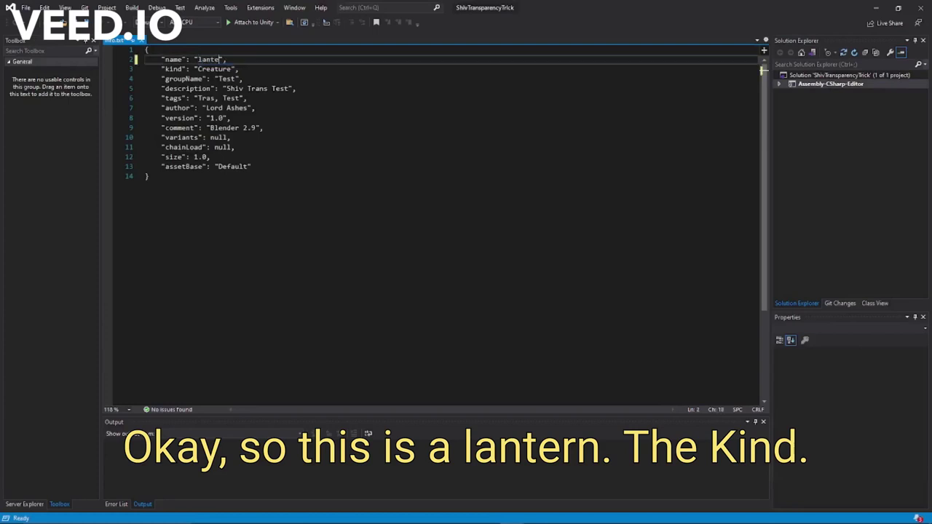
left_click(225, 79)
left_click(216, 68)
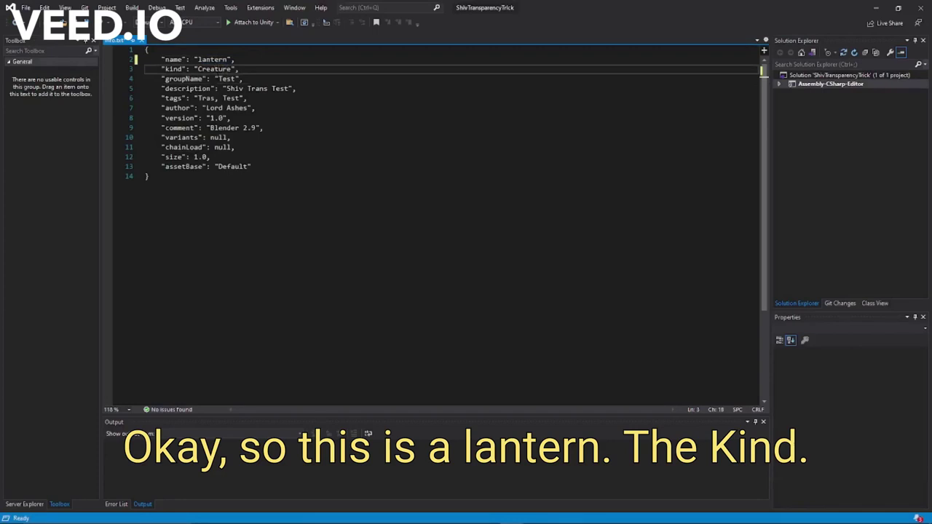
left_click(208, 68)
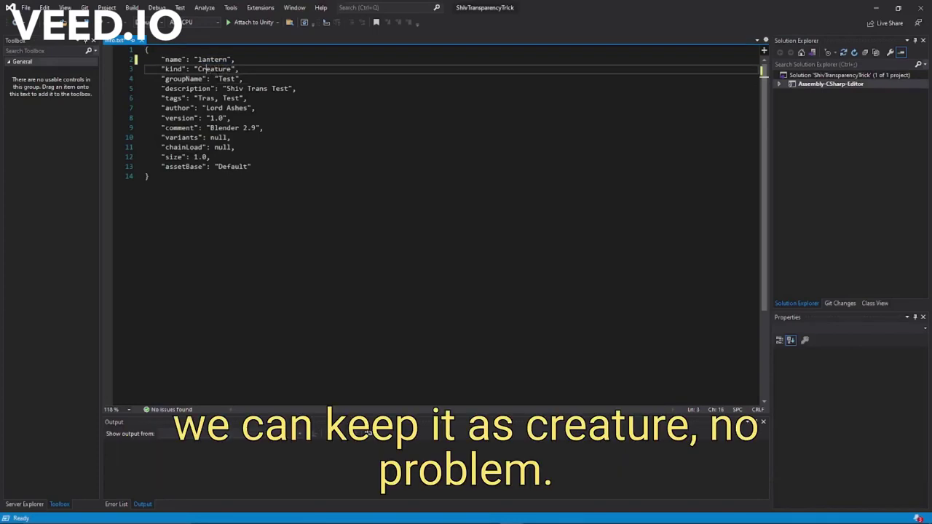
left_click(219, 79)
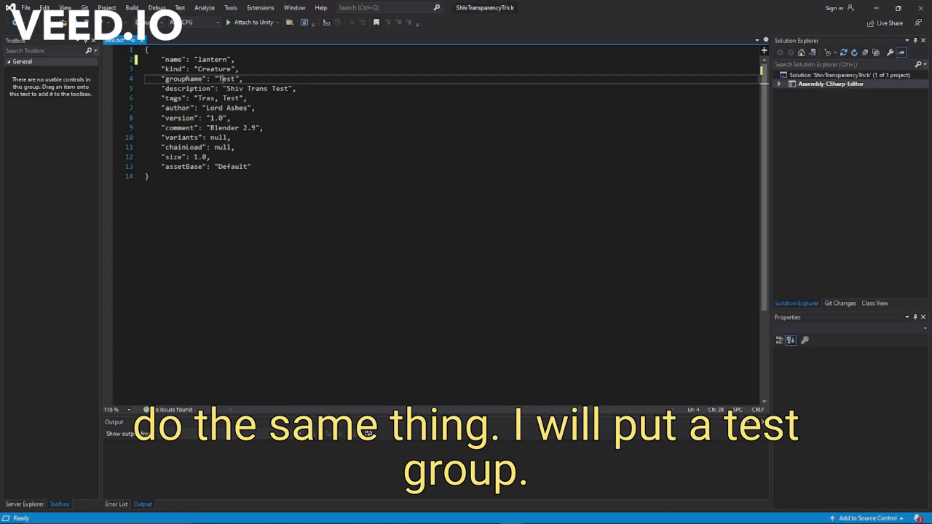
Step: Replace the description value in the info file with "Tantern tutorial"
left_click(227, 88)
key("ctrl+shift+Right")
key("ctrl+shift+Right")
key("ctrl+shift+Right")
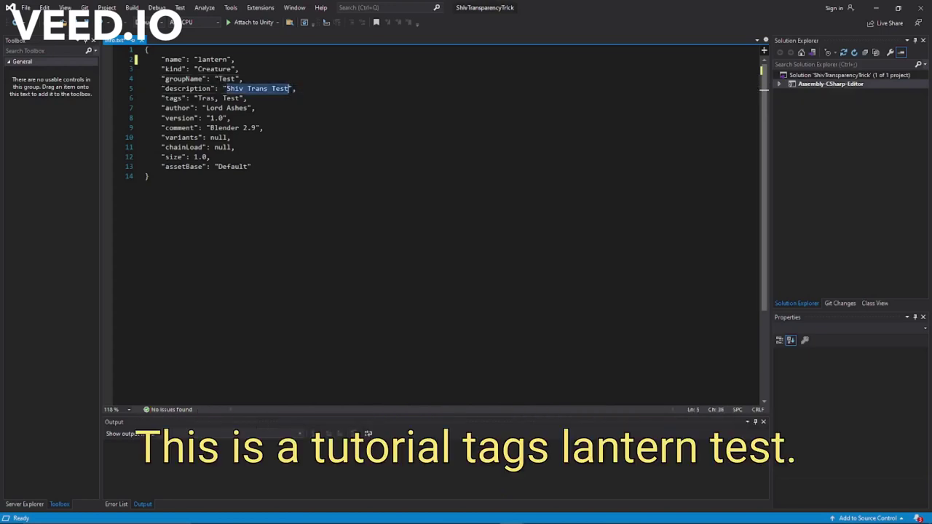
type("Tan")
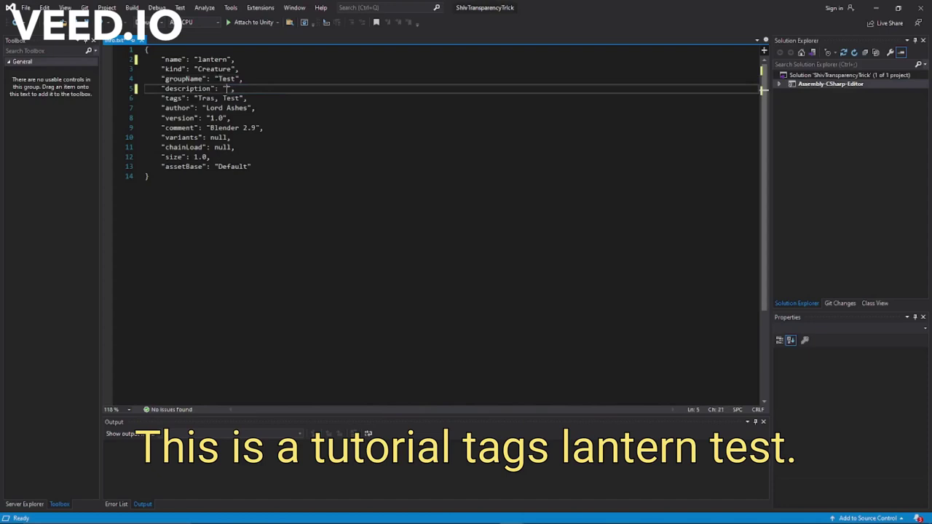
type("tern tutorial")
Step: Replace the first tag in the info file with "Lantern", keeping the Test tag
left_click(205, 97)
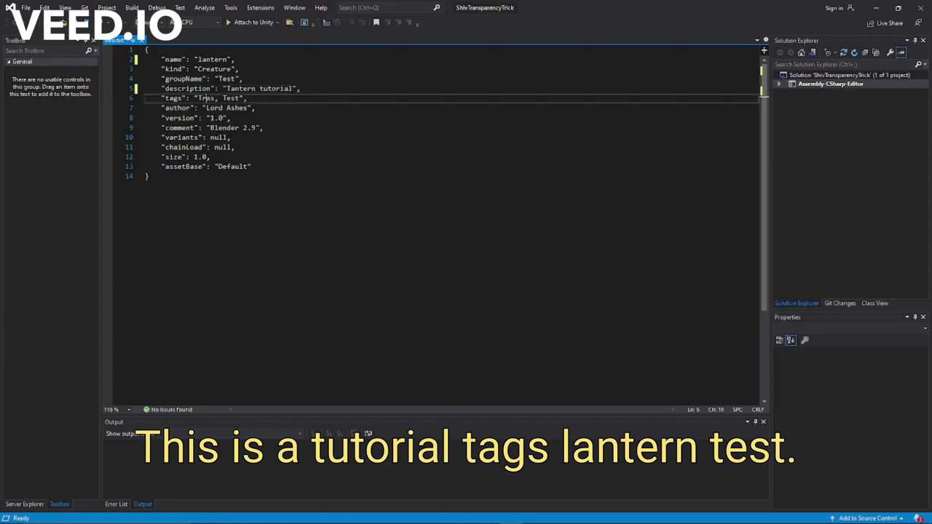
double_click(206, 97)
type("Lantern")
Step: Delete the variants and chainLoad lines from the info file
key("Down")
key("Down")
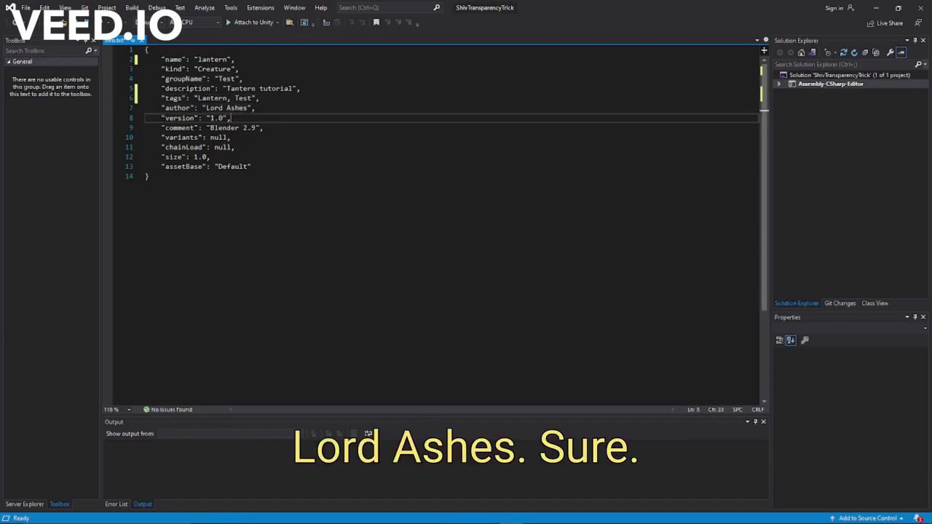
key("Down")
key("Down")
key("Down")
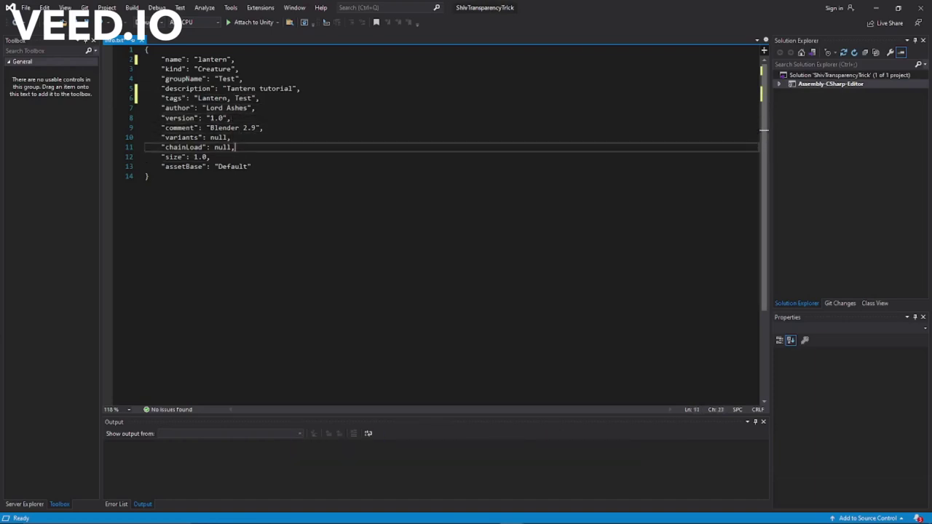
key("Home")
key("Up")
key("Home")
key("shift+Down")
key("shift+Down")
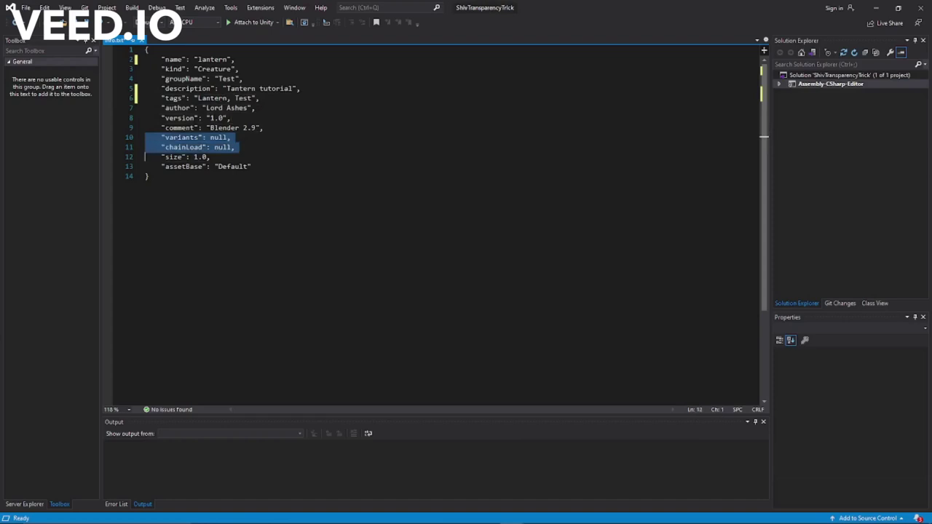
key("Delete")
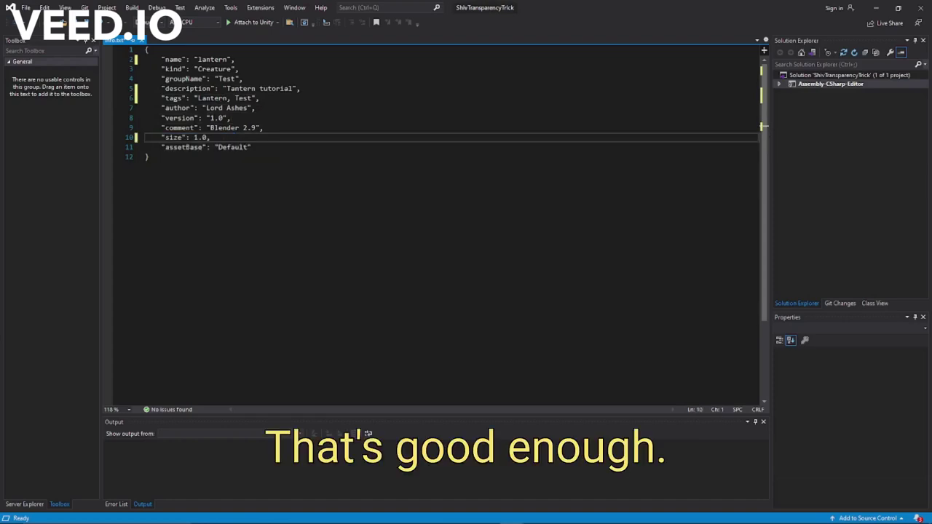
Step: Save the edited Info file and, back in Unity, assign it to the lalantern asset bundle
left_click(26, 7)
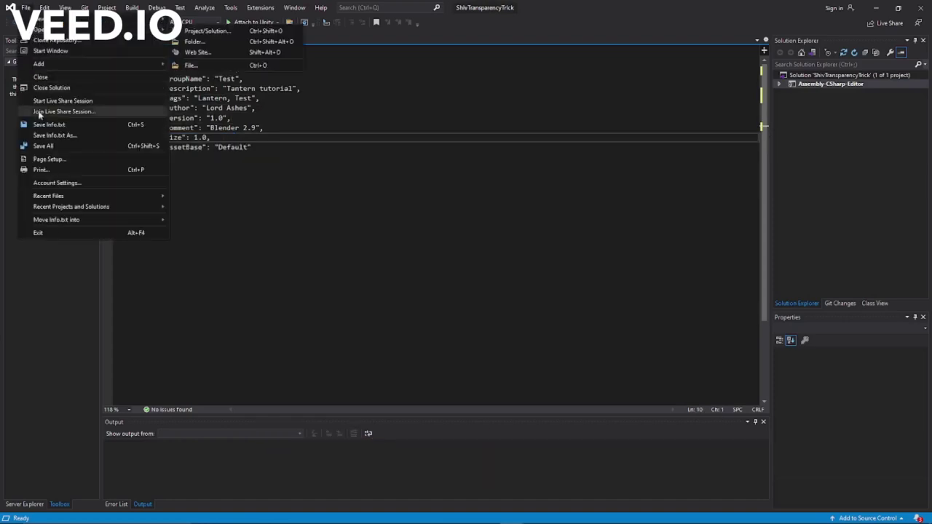
left_click(50, 146)
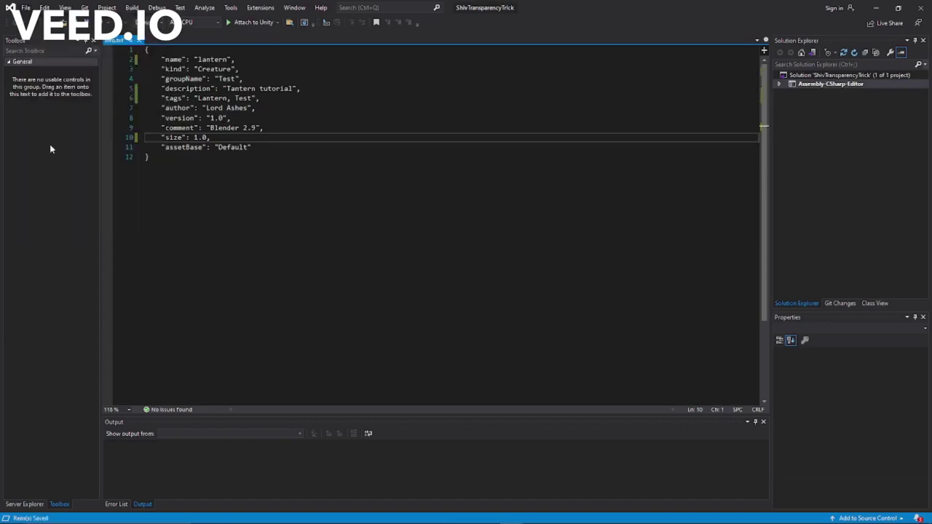
left_click(921, 7)
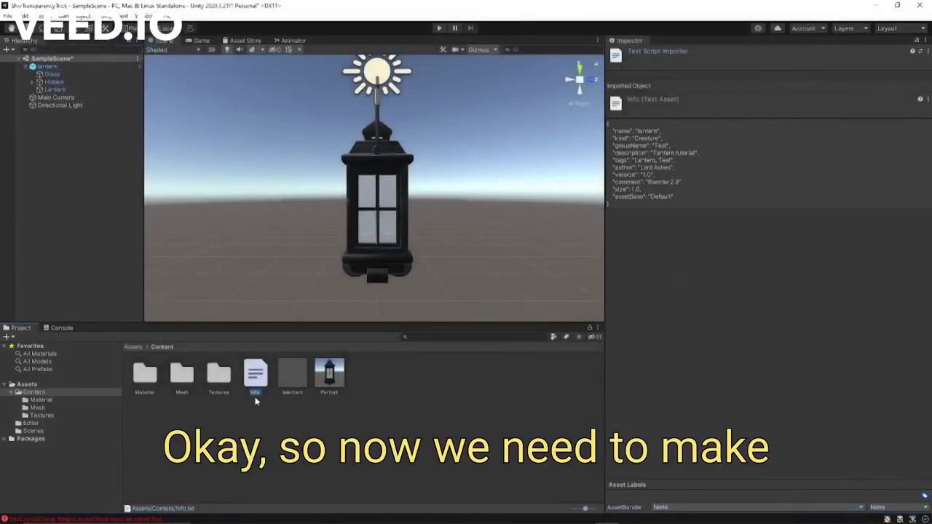
left_click(669, 507)
left_click(679, 481)
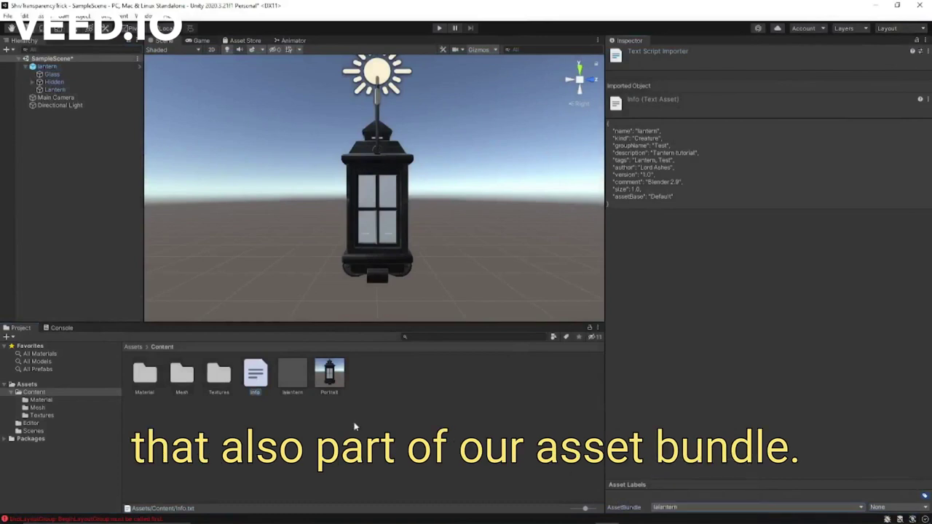
Step: Check the asset bundle assignment of the portrait, the lalantern prefab, the info file and the content folders
left_click(331, 378)
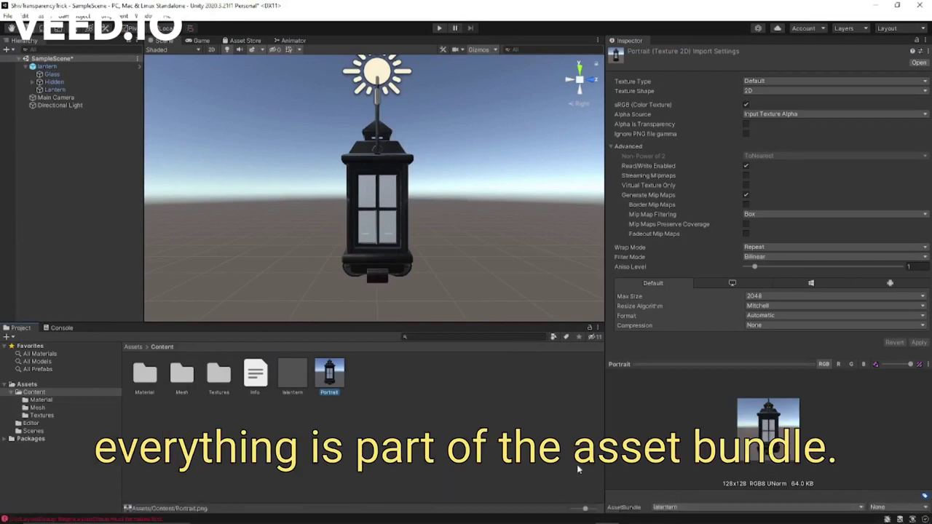
left_click(319, 384)
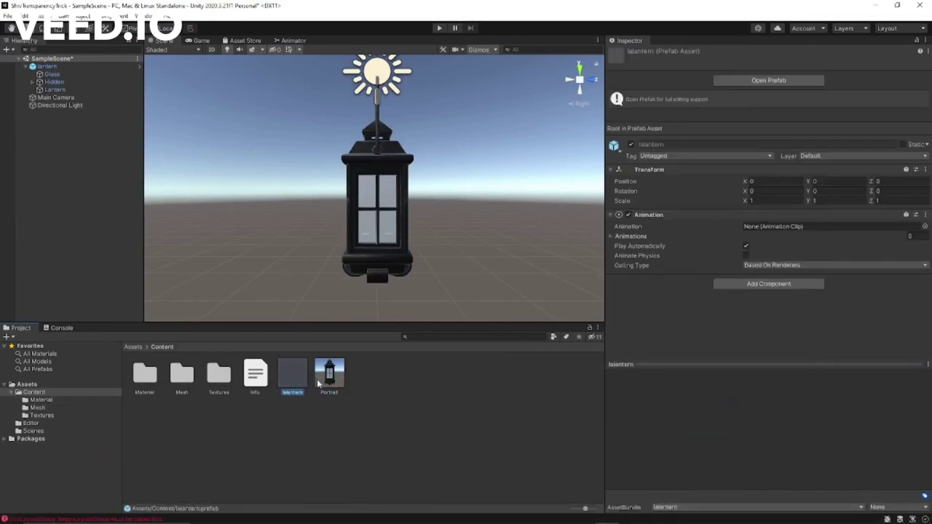
key("Left")
key("Left")
key("Left")
key("Left")
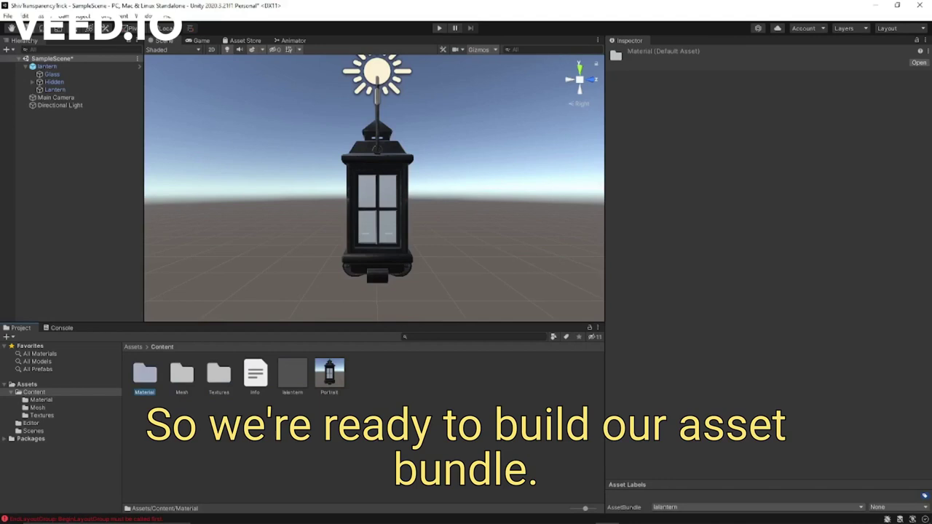
Step: Build the project's asset bundles and select the lalantern prefab
right_click(279, 443)
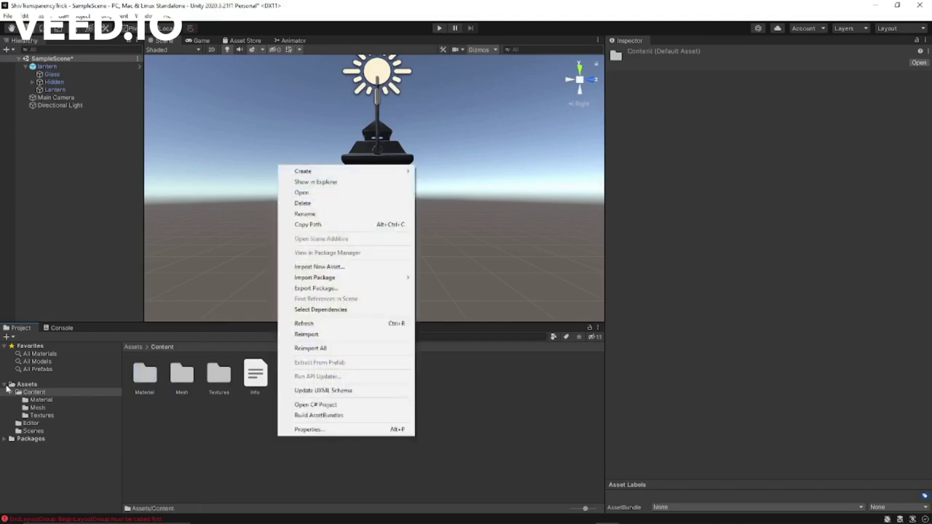
left_click(319, 415)
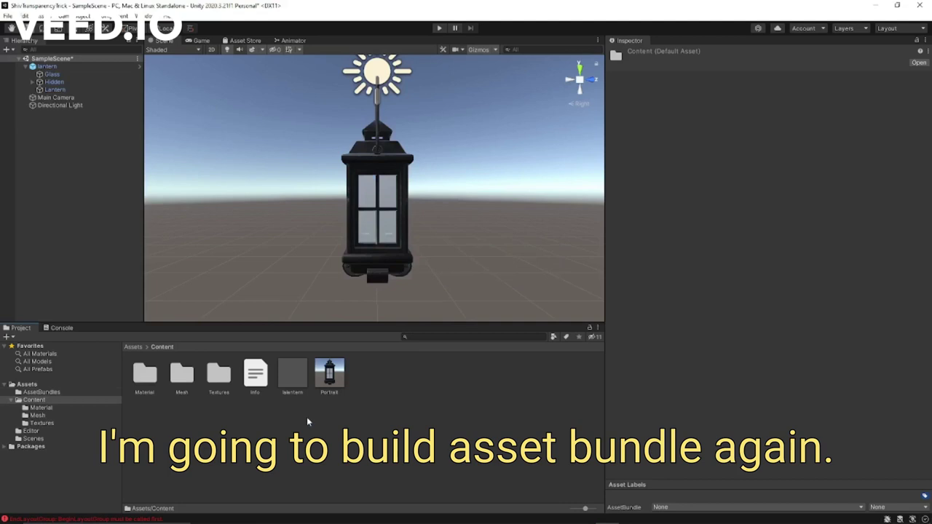
left_click(291, 378)
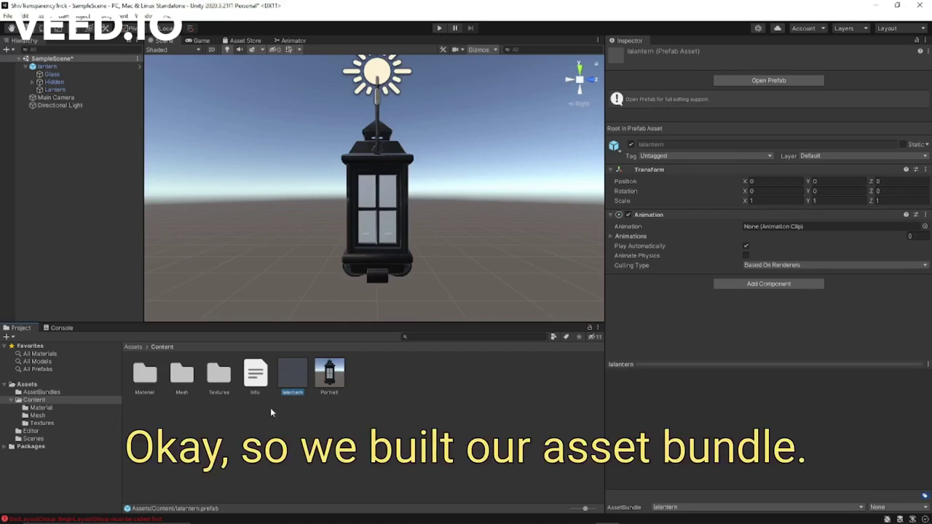
Step: Show the AssetBundles folder in File Explorer and browse to its CustomData\Minis subfolder
left_click(45, 393)
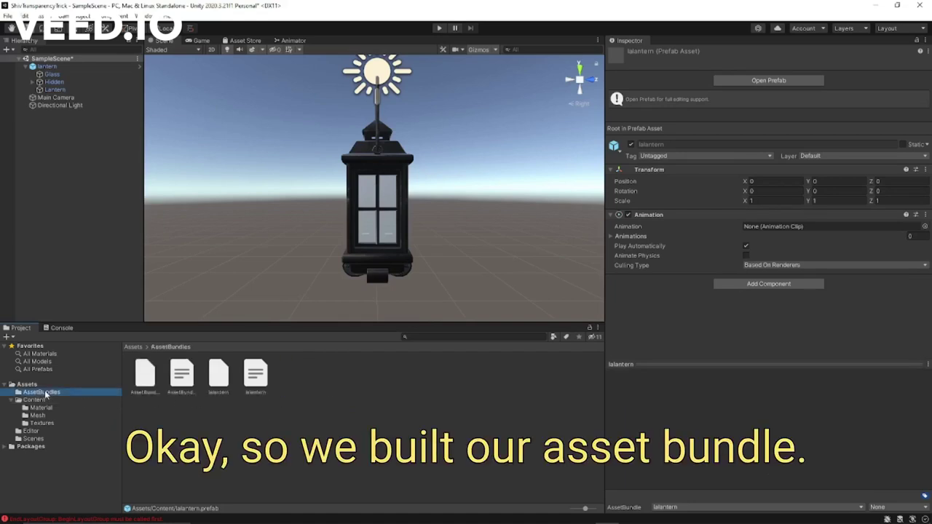
right_click(45, 394)
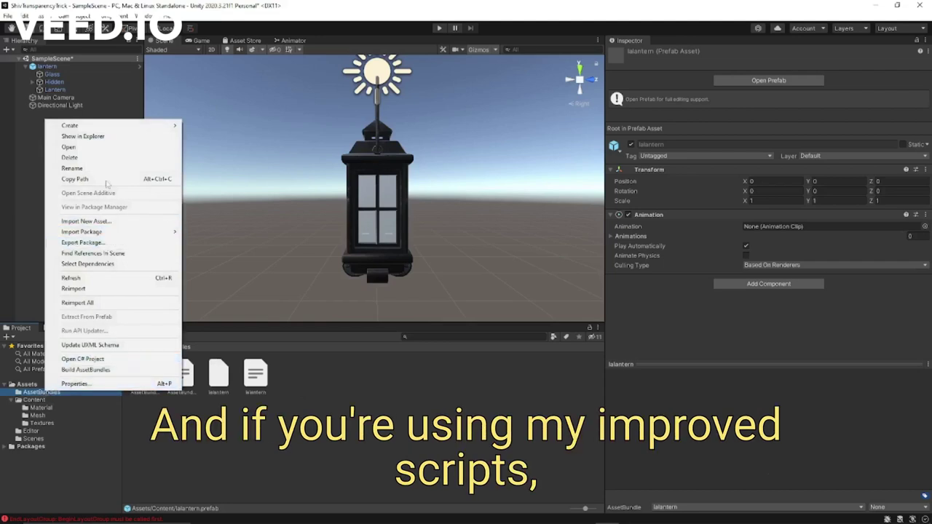
left_click(103, 143)
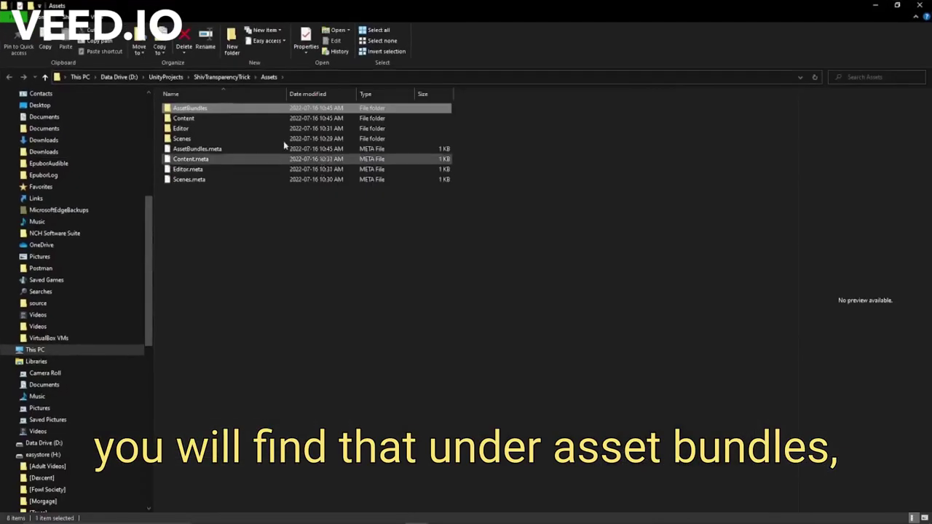
double_click(191, 107)
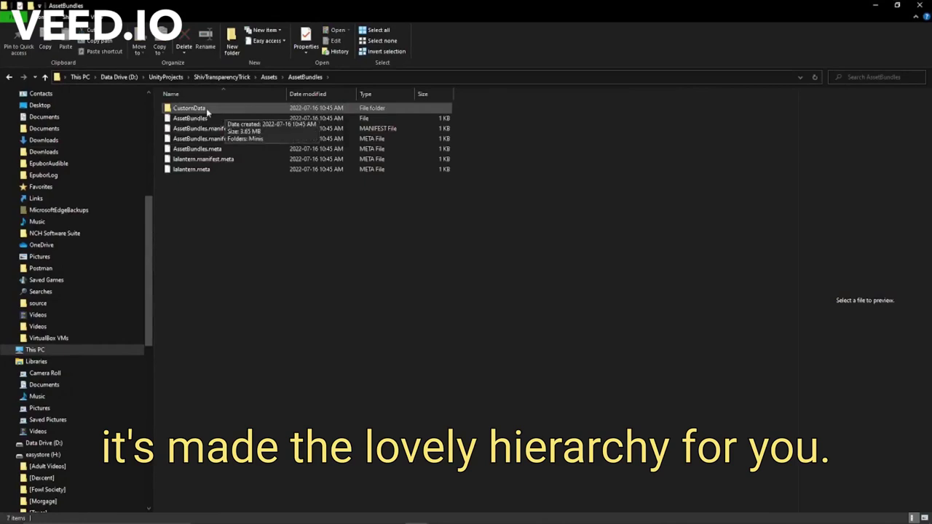
double_click(206, 108)
double_click(206, 110)
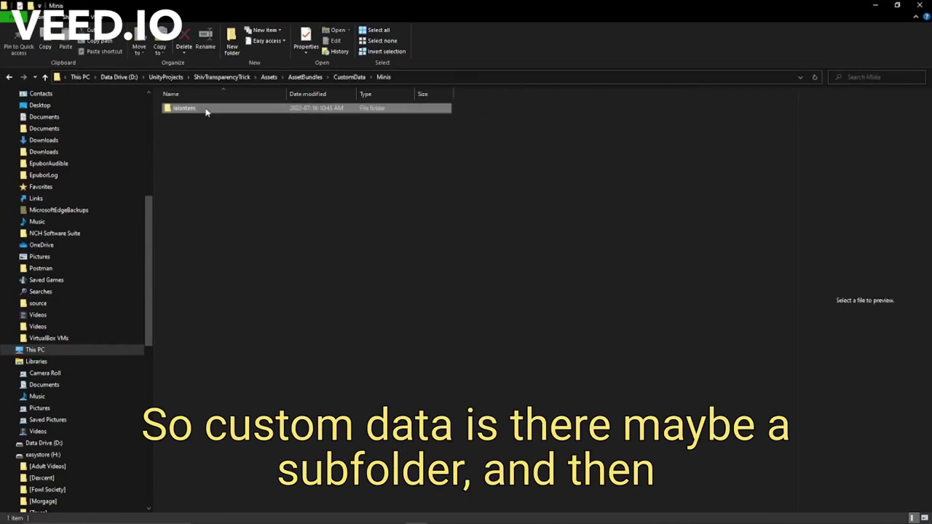
left_click(204, 113)
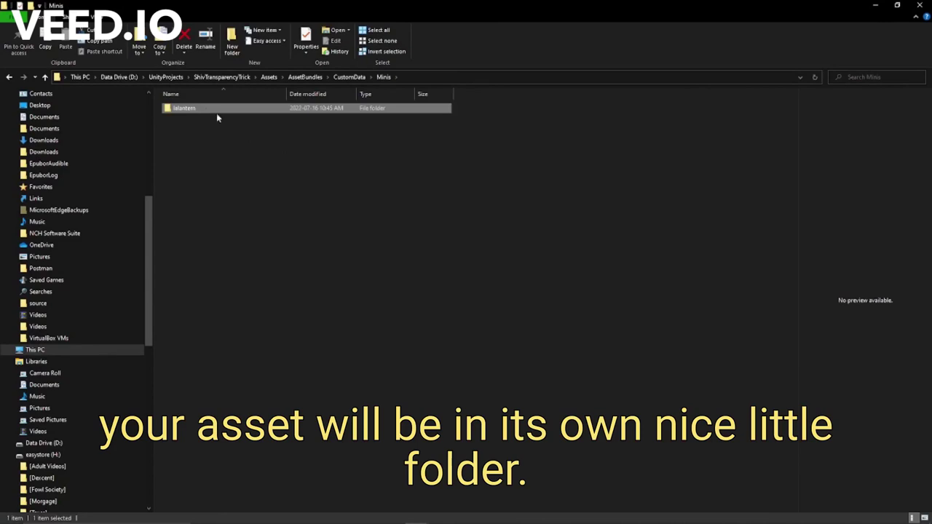
left_click(201, 152)
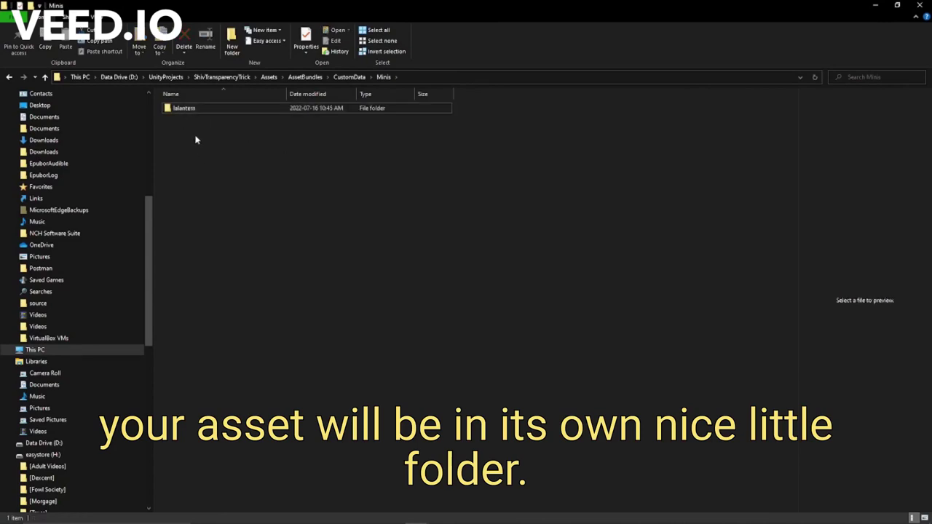
Step: Cut the built lalantern folder from AssetBundles\CustomData\Minis
left_click(306, 77)
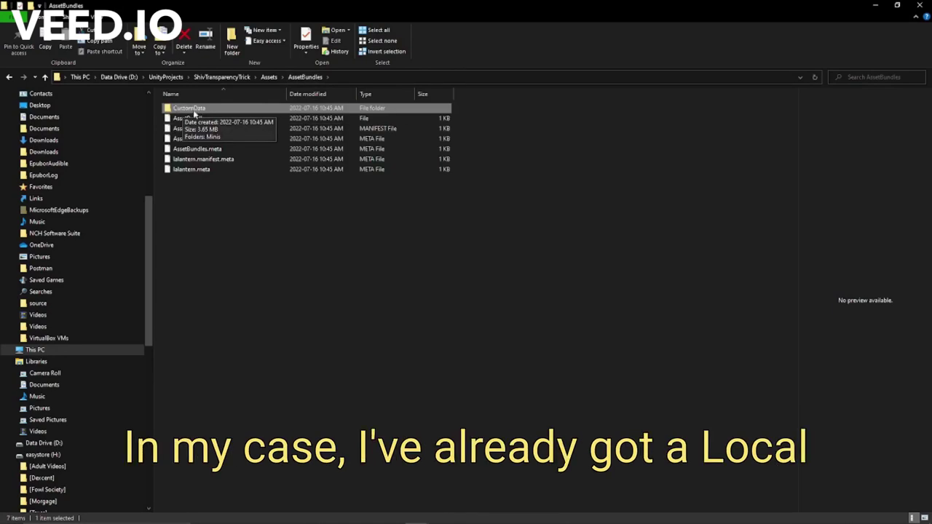
double_click(191, 109)
double_click(194, 109)
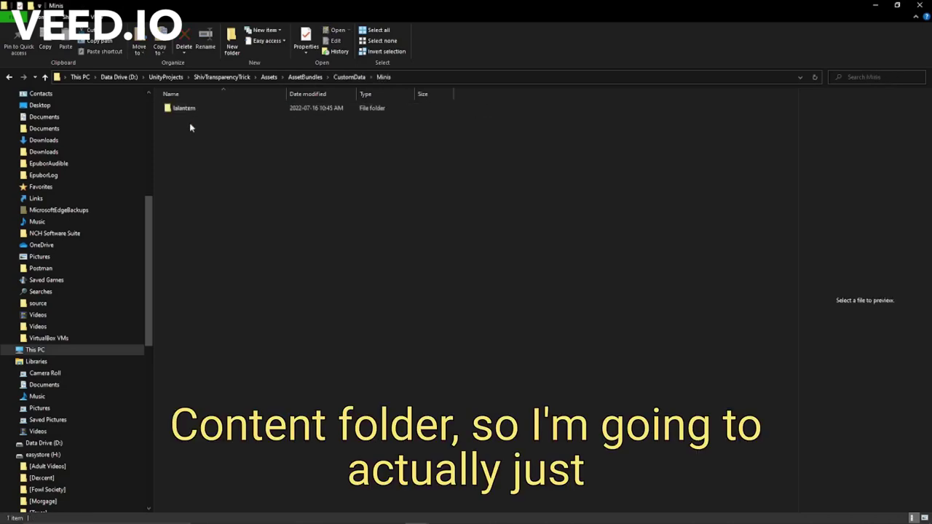
left_click(184, 113)
right_click(184, 113)
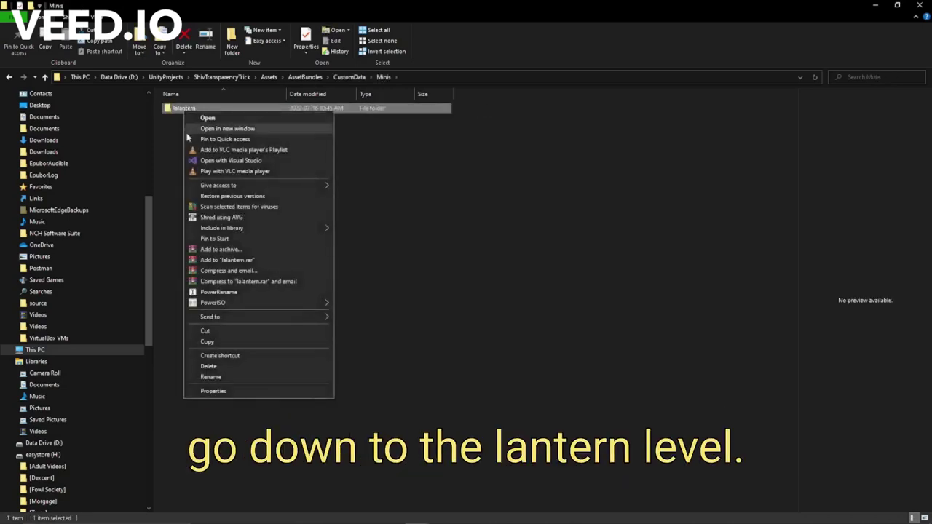
left_click(213, 334)
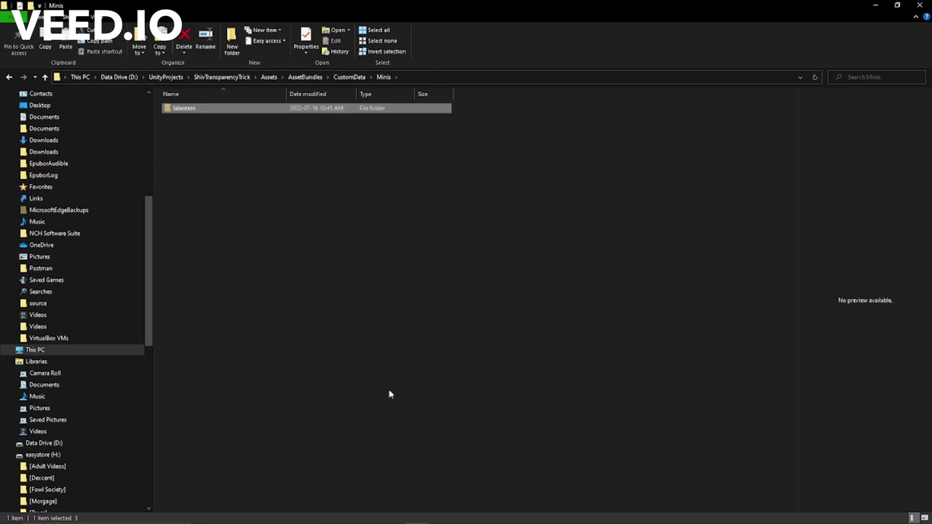
Step: Switch to another File Explorer window and open the [LocalContent] folder in the modded TaleSpire profile's BepInEx plugins
mouse_move(416, 514)
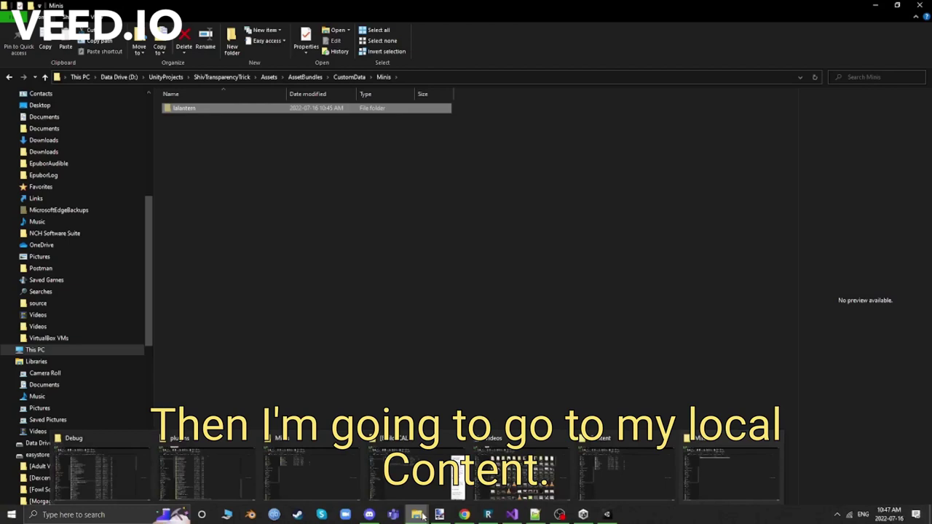
left_click(627, 479)
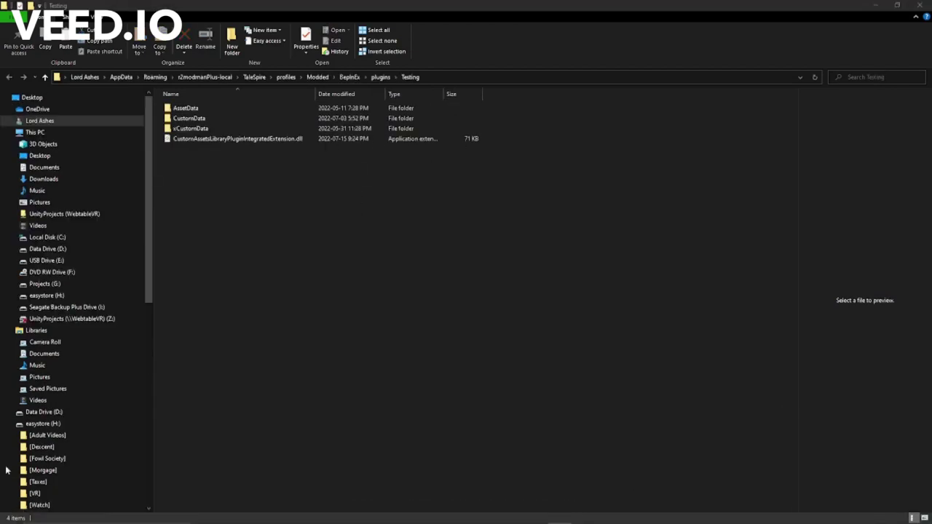
left_click(381, 77)
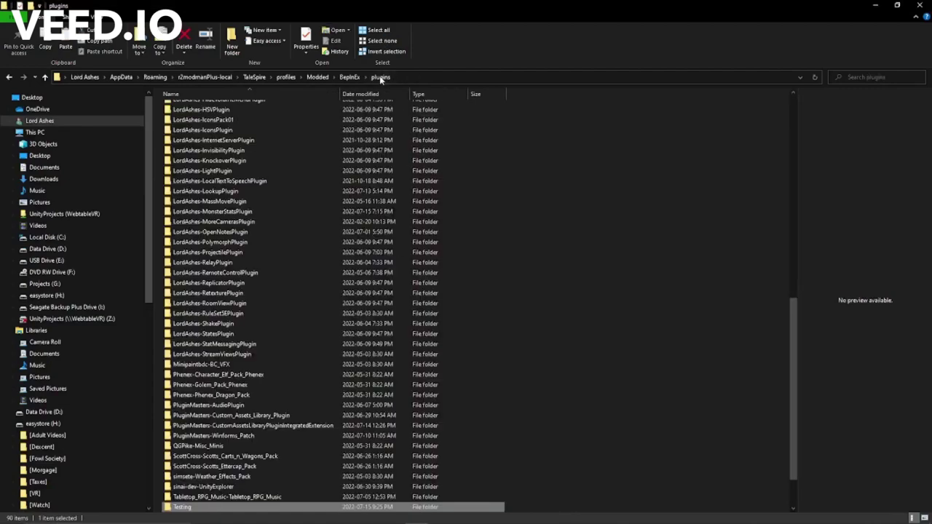
scroll(280, 150, "up", 15)
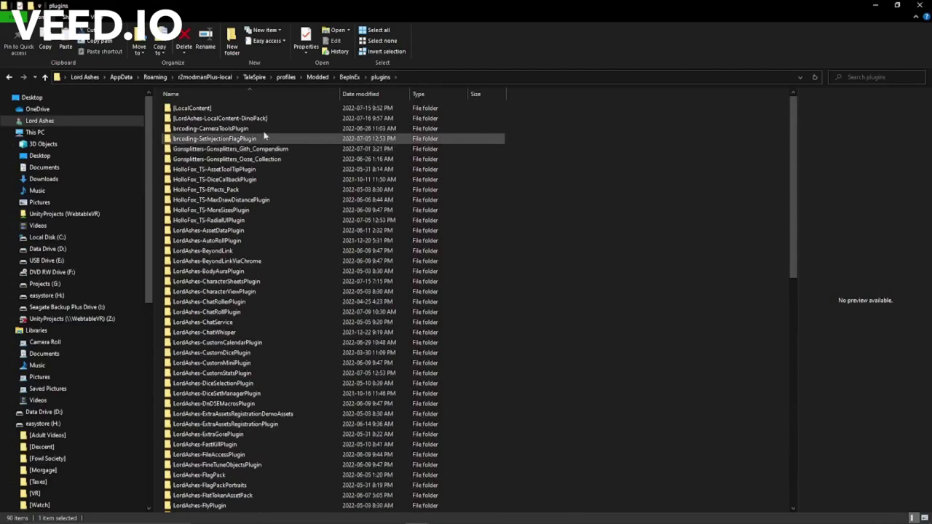
double_click(211, 109)
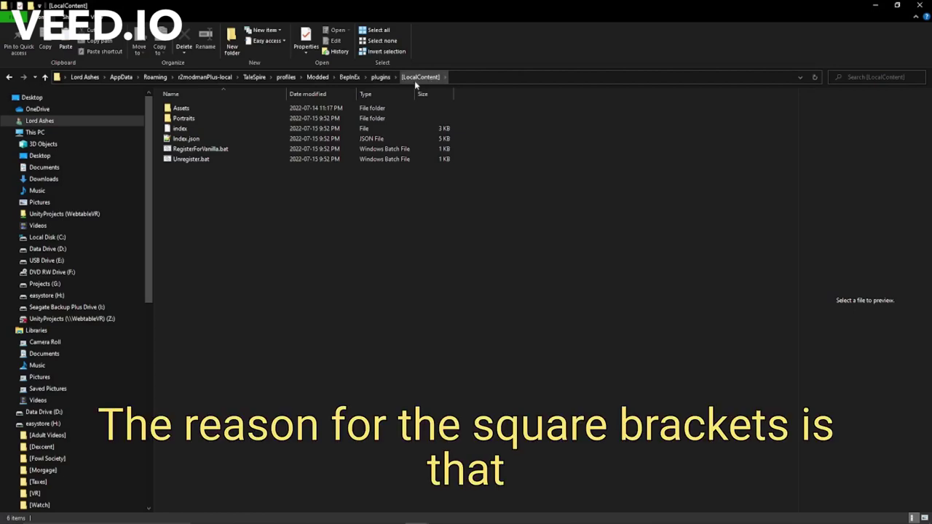
left_click(381, 77)
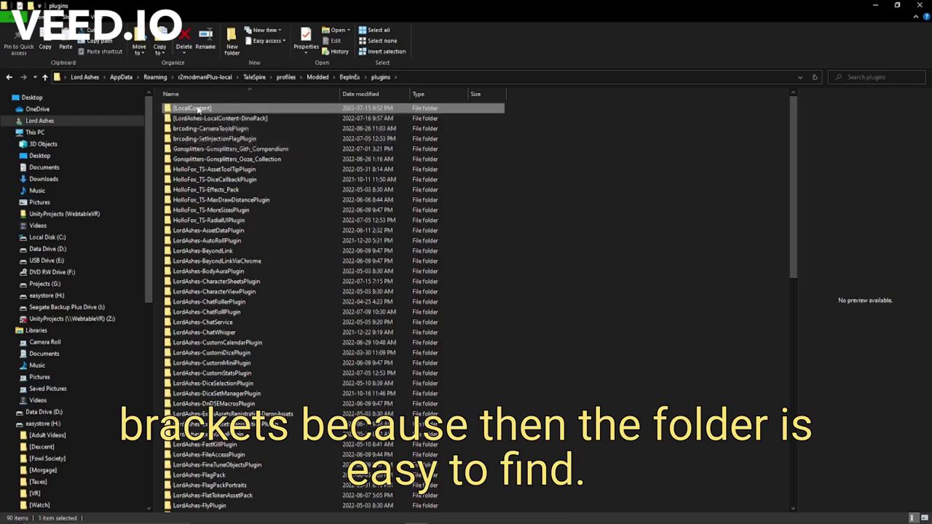
double_click(198, 108)
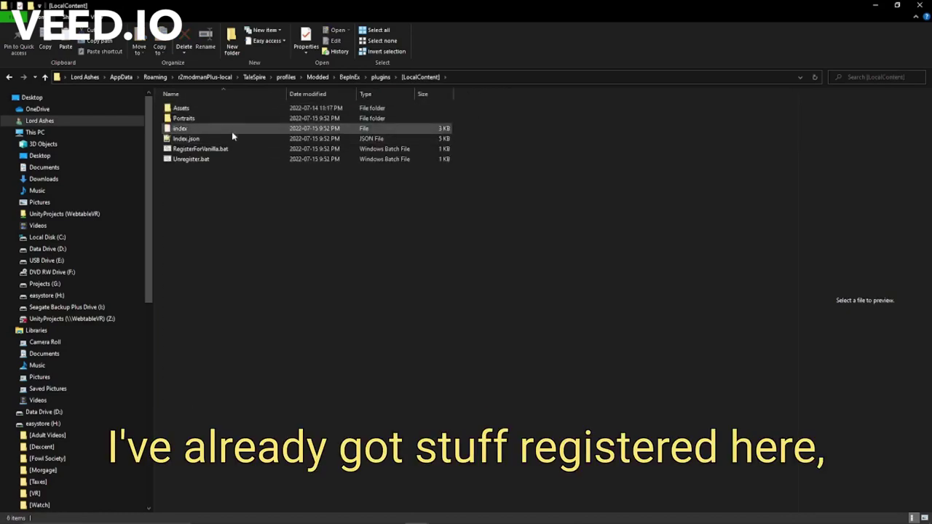
Step: Run Unregister.bat in the [LocalContent] folder to unregister the existing content
left_click(206, 160)
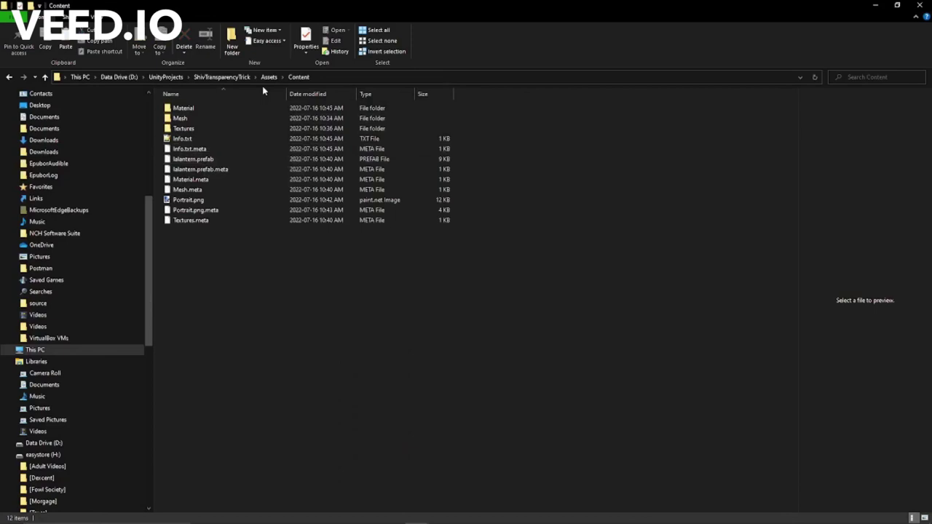
key("alt+Tab")
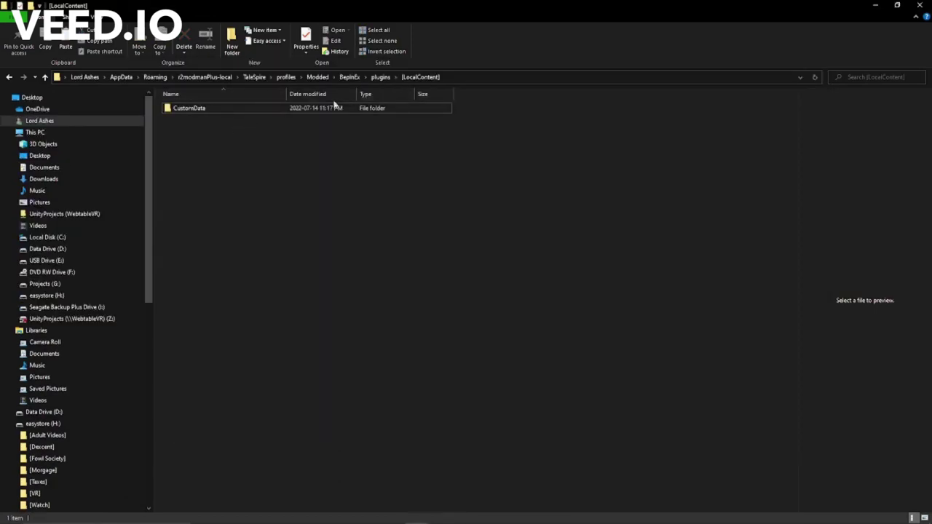
left_click(243, 109)
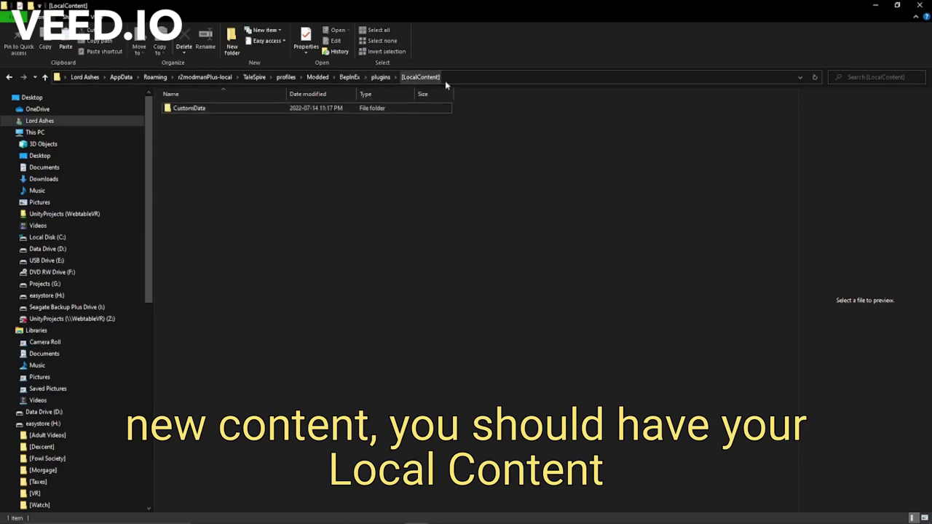
Step: Replace the old lalantern folder in [LocalContent]\CustomData\Minis with the newly built one
double_click(192, 109)
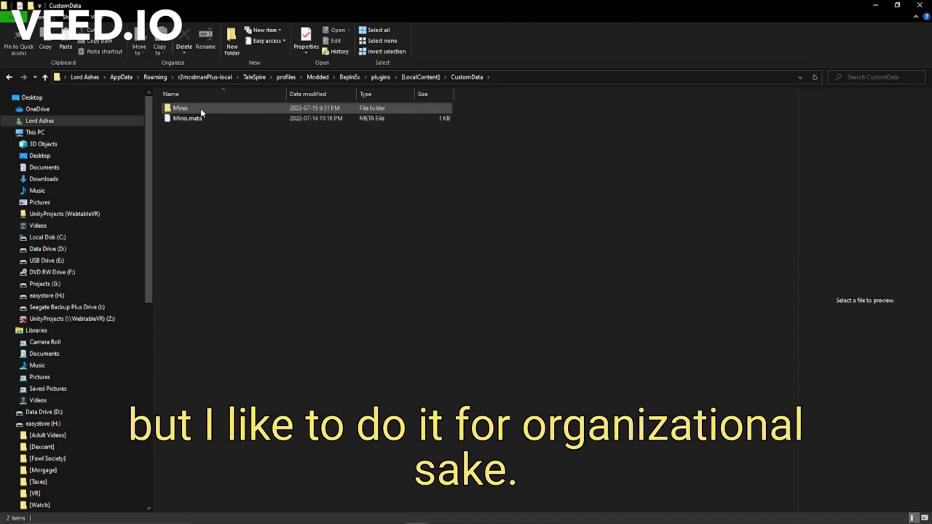
left_click(200, 109)
left_click(190, 118)
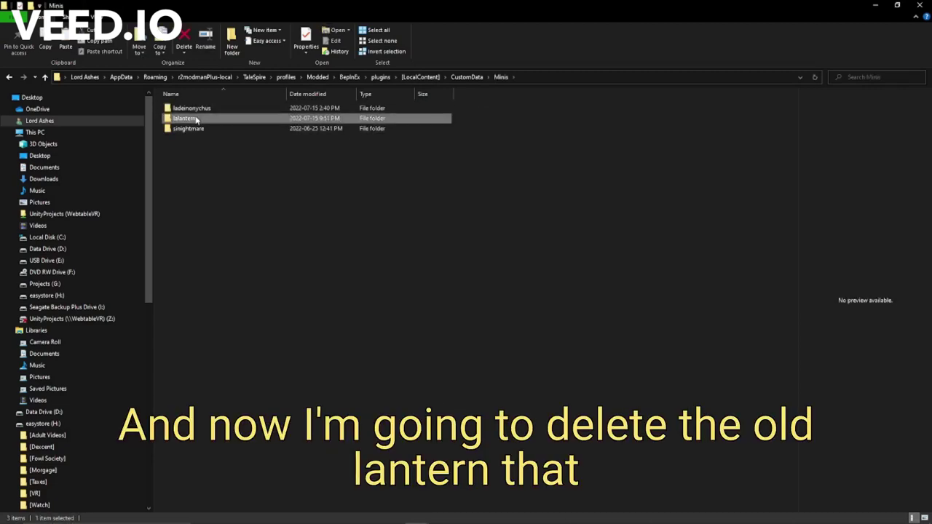
key("Delete")
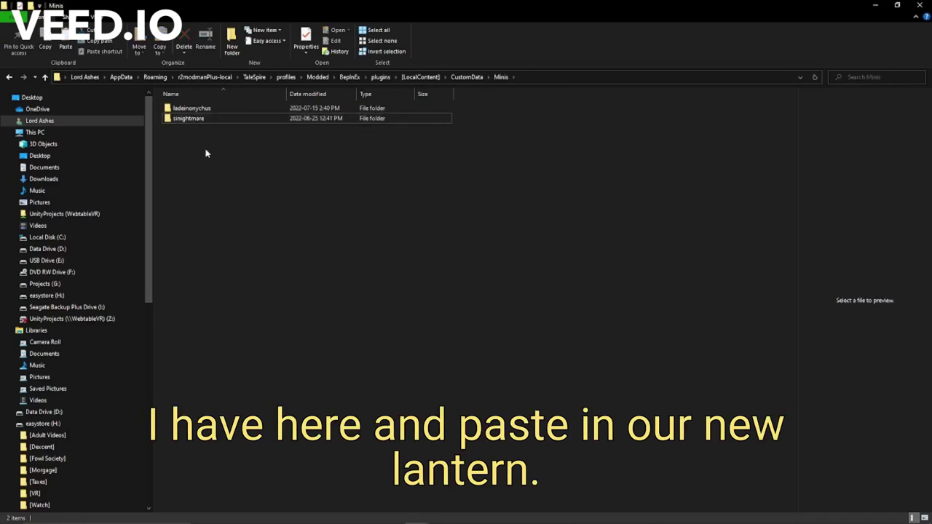
right_click(206, 153)
left_click(229, 217)
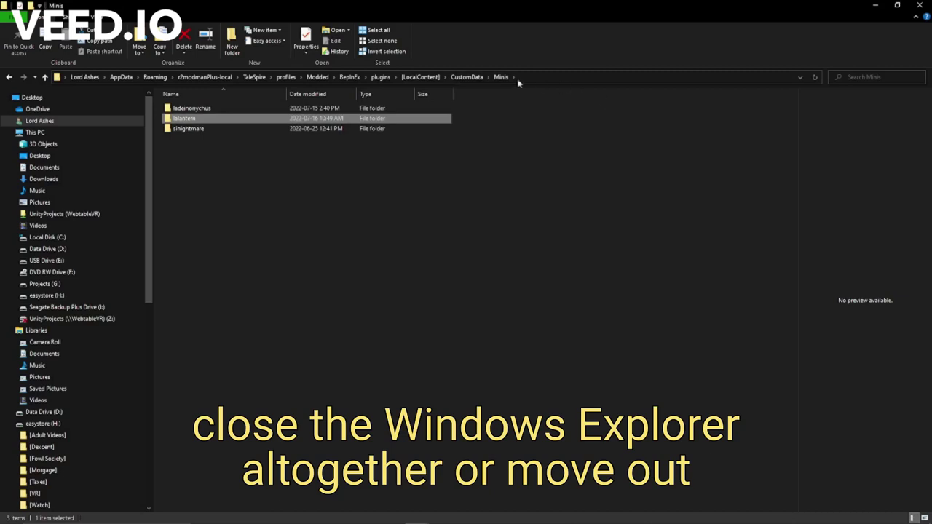
Step: Return to the [LocalContent] folder, switch to r2modman and launch the modded TaleSpire
left_click(419, 78)
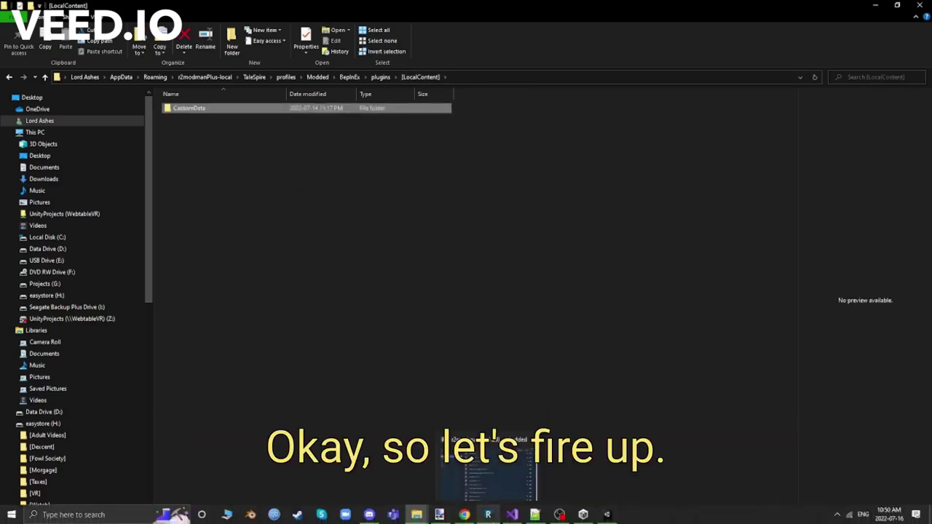
left_click(488, 518)
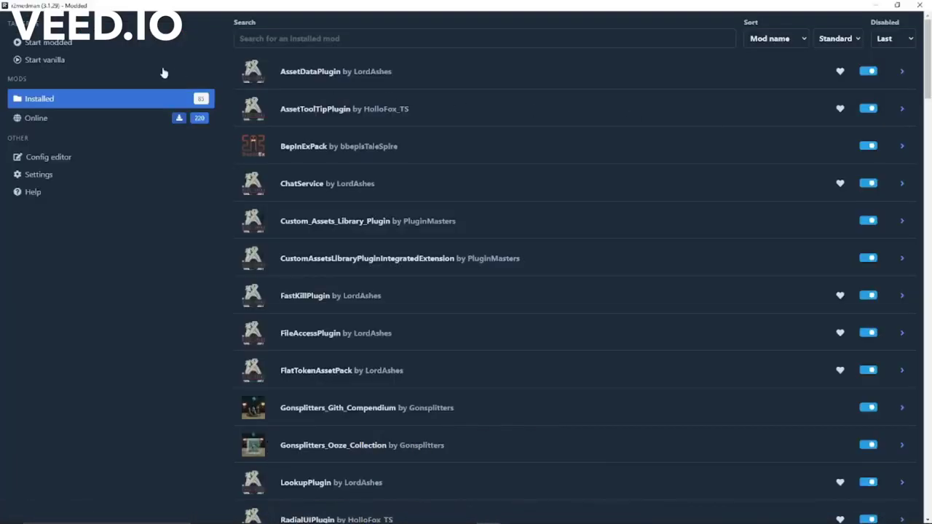
left_click(88, 46)
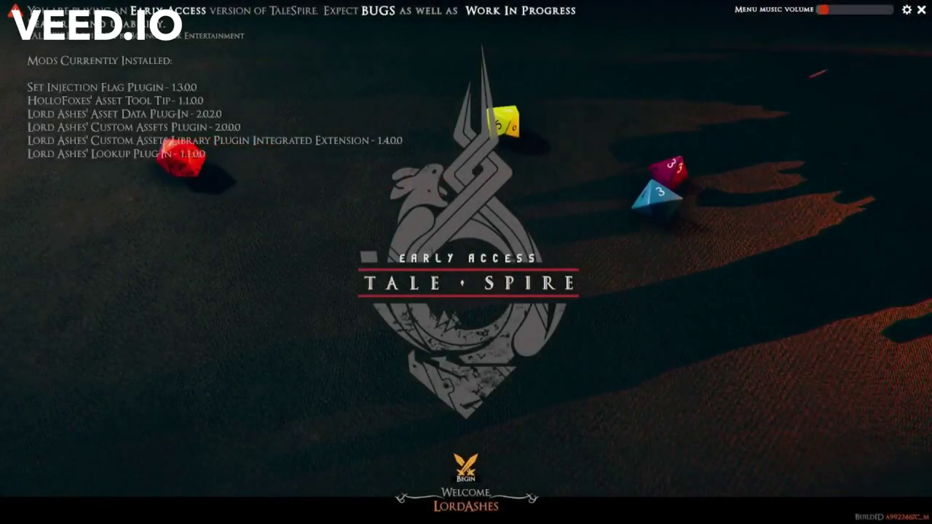
Step: Create a new TaleSpire campaign named Lantern and start playing it
left_click(465, 466)
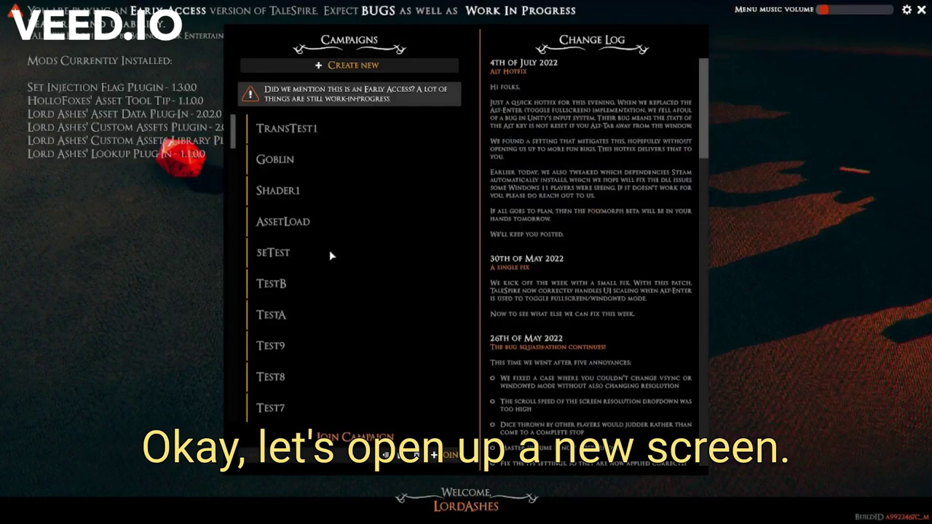
left_click(343, 67)
type("La")
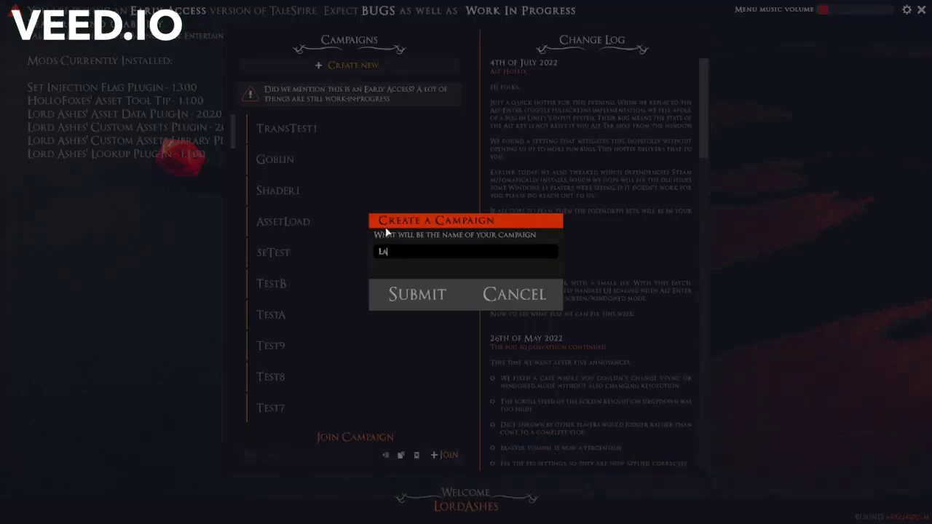
type("ntern")
left_click(403, 291)
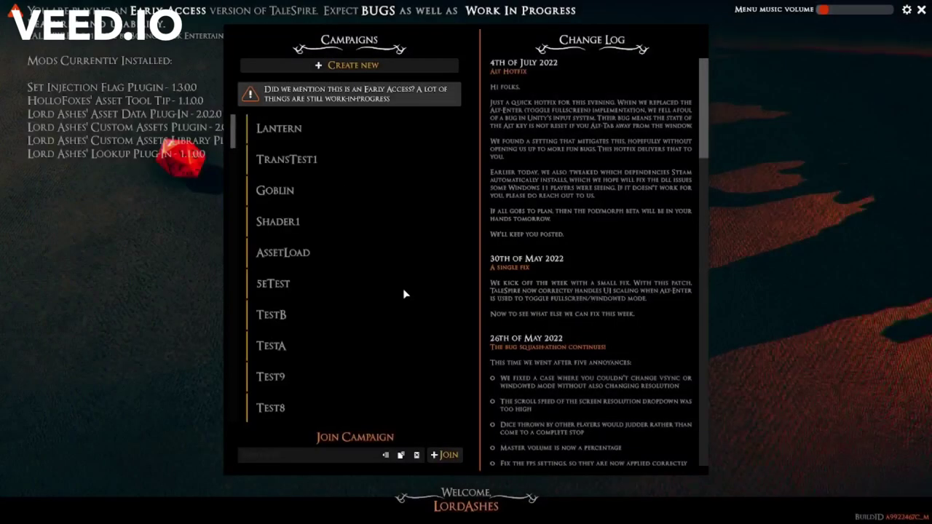
left_click(306, 128)
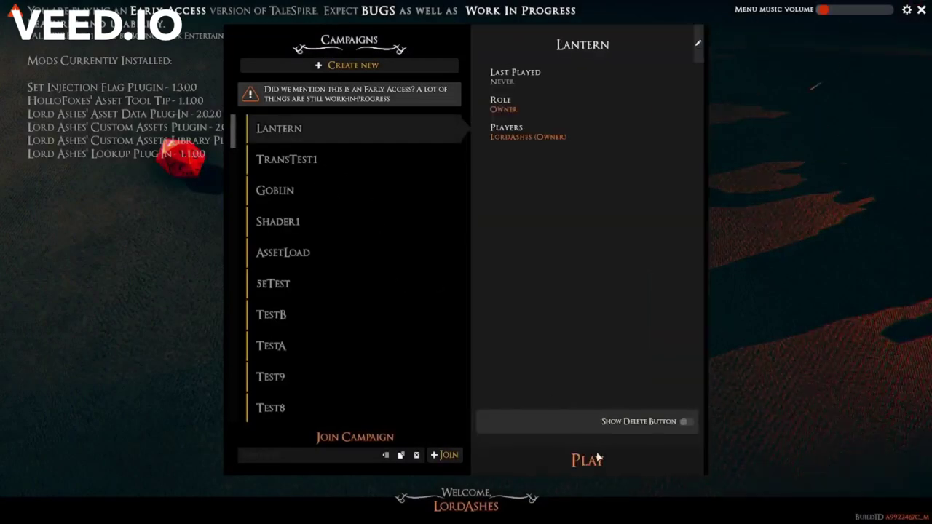
left_click(590, 459)
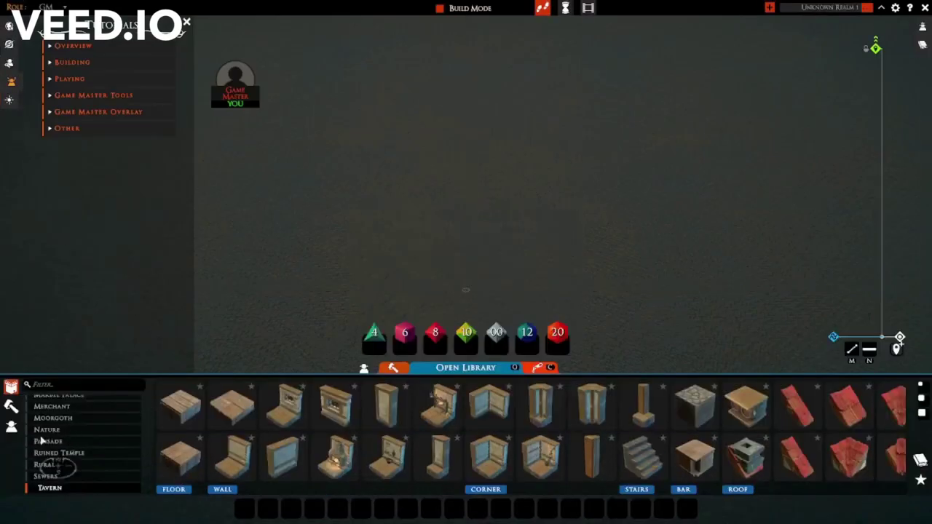
Step: Place one lantern mini from the Test group of the creature library on the empty board
left_click(11, 427)
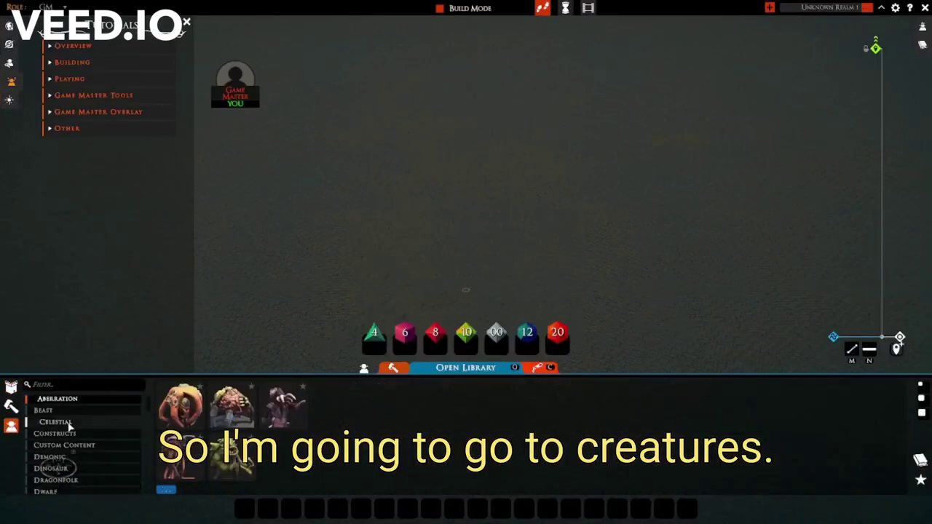
scroll(80, 417, "down", 5)
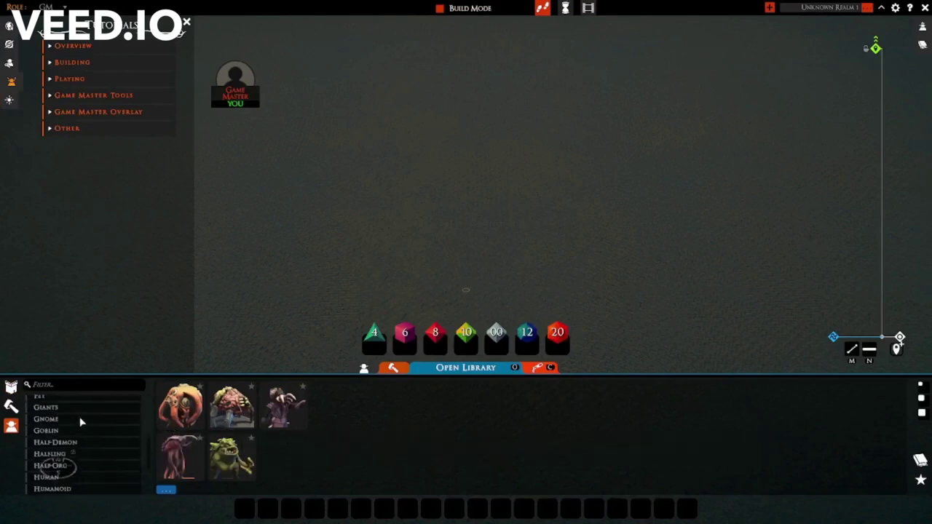
left_click(47, 466)
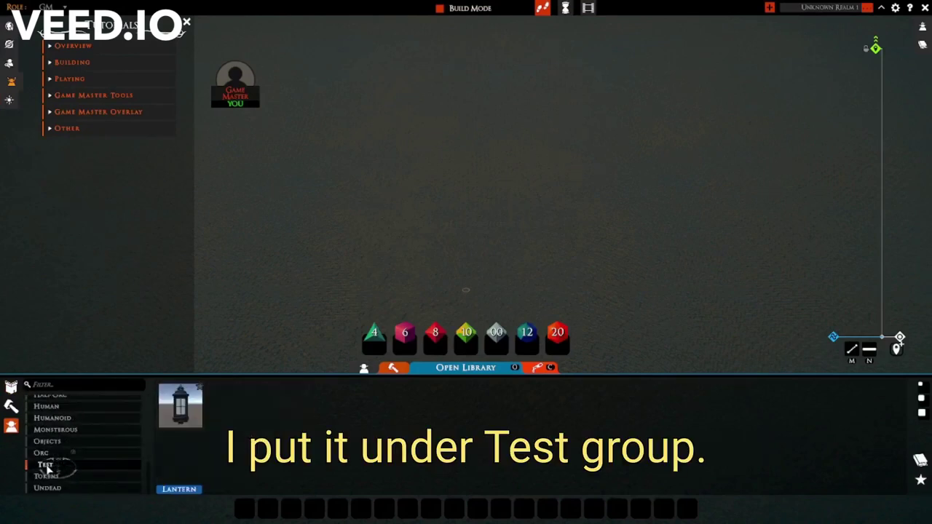
left_click(181, 405)
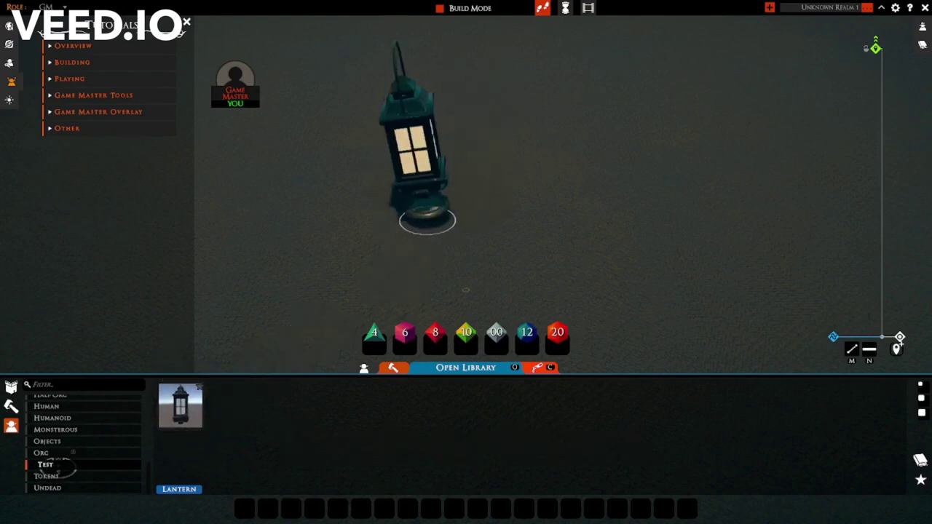
left_click(430, 220)
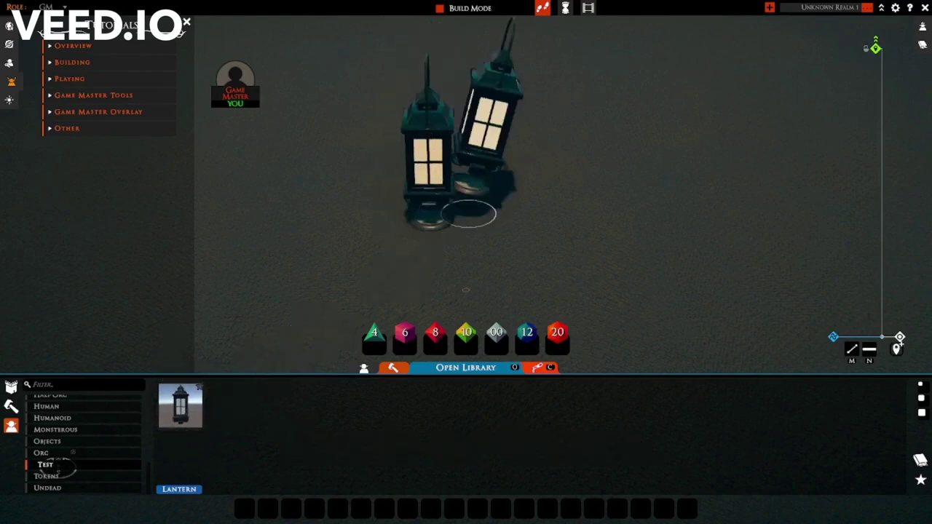
right_click(551, 213)
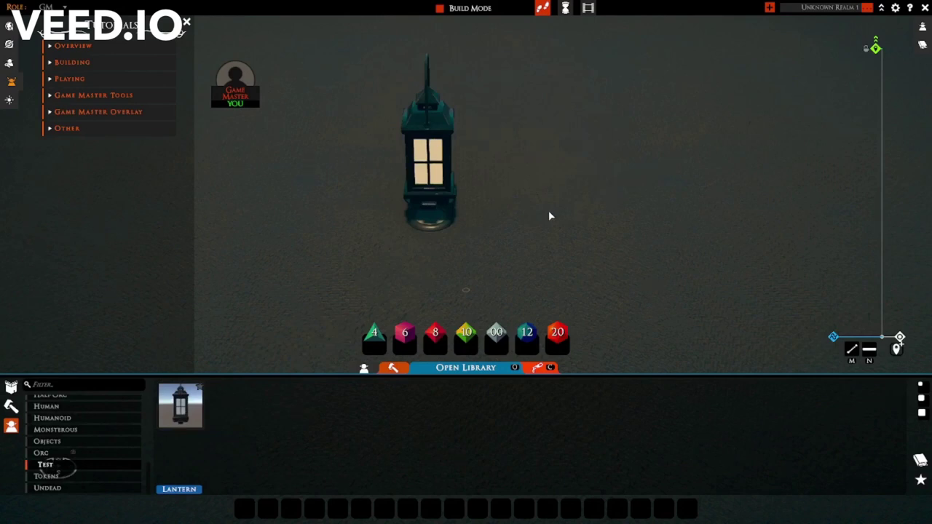
Step: Hide the build menus and examine the placed lantern's glass panes from another angle
key("space")
middle_click_drag(469, 250, 275, 242)
middle_click_drag(461, 285, 328, 271)
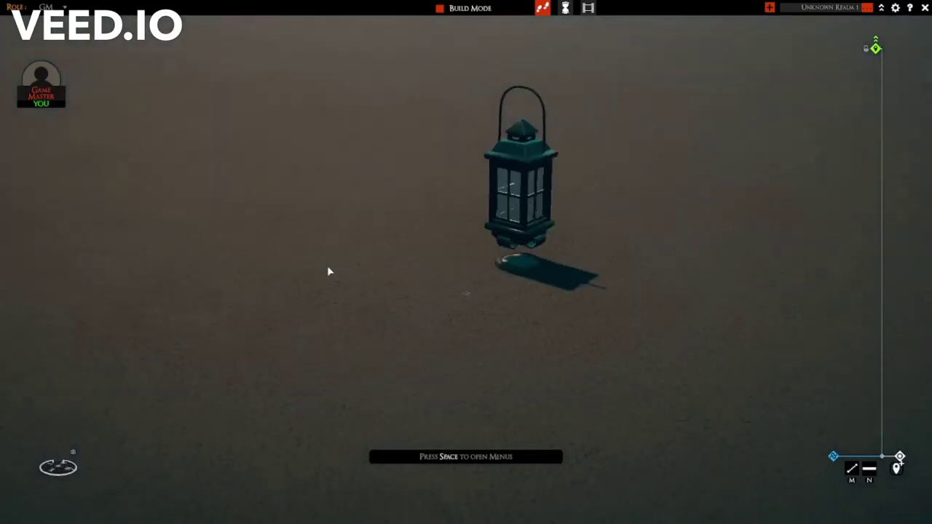
Step: Select the lantern mini, check its Lantern and Glass mesh shaders in the BepInEx console, and return to the TaleSpire board
left_click_drag(532, 271, 529, 268)
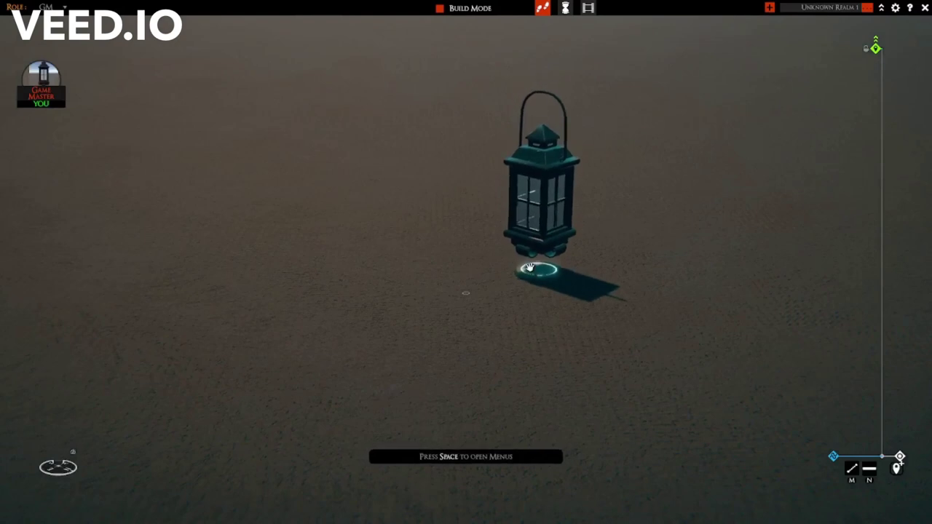
key("alt+Tab")
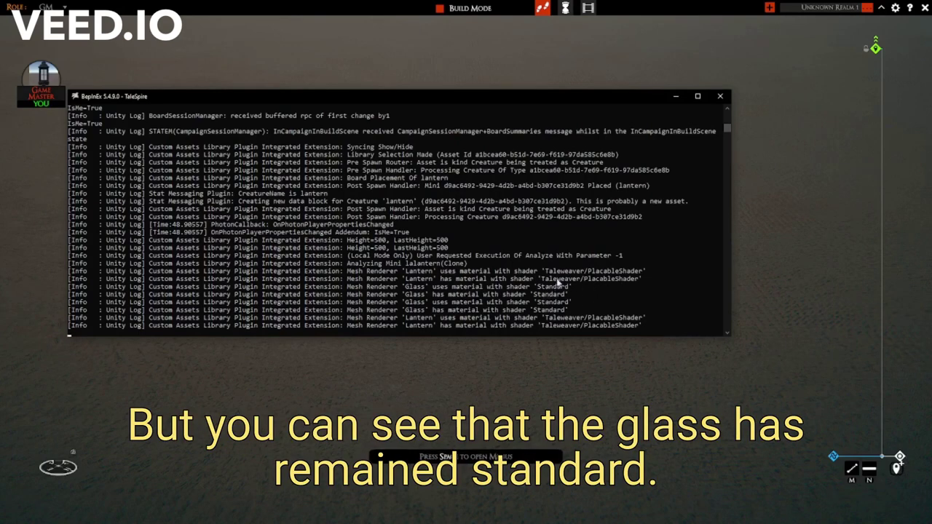
left_click(763, 260)
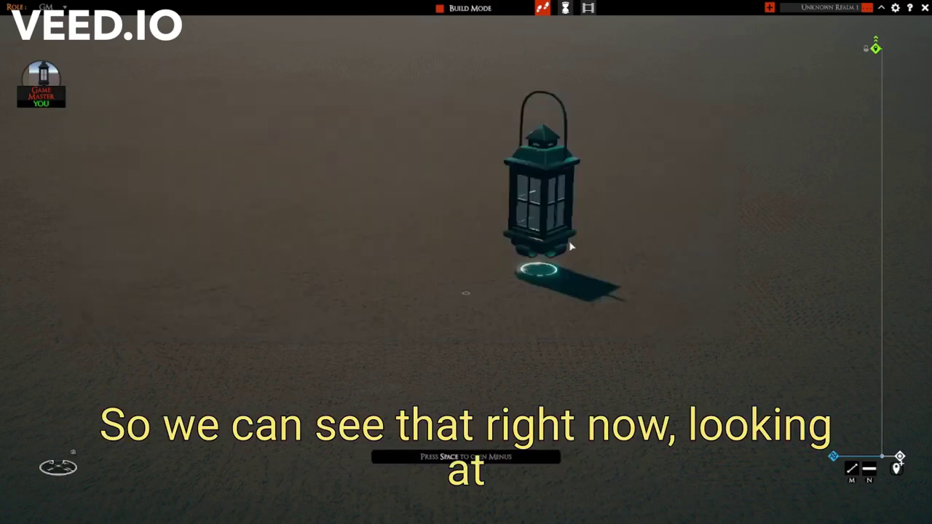